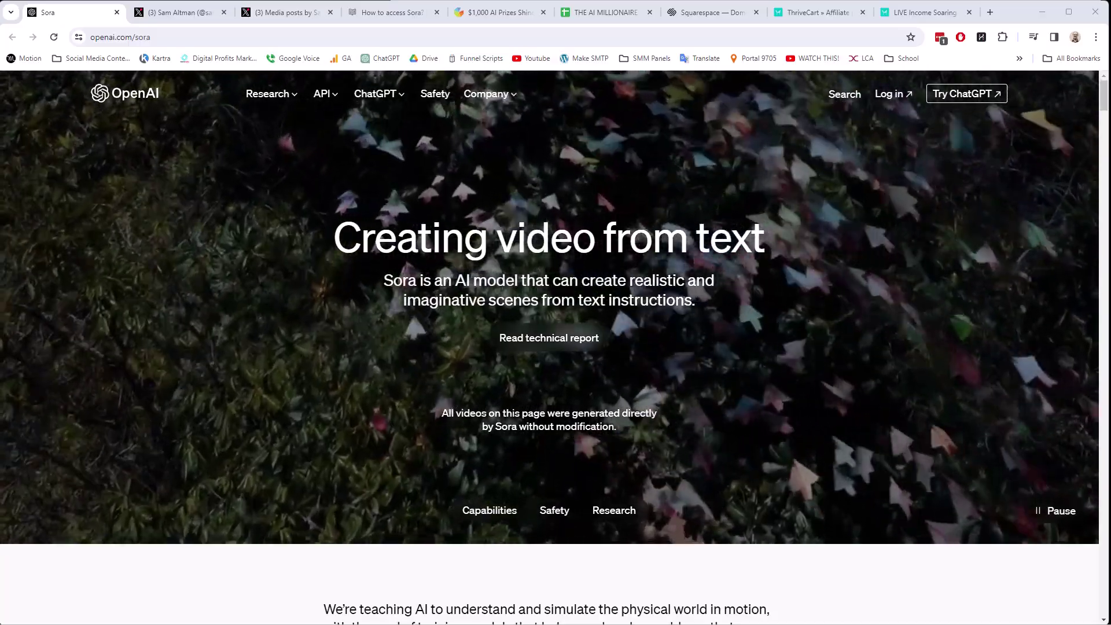
# Step: Look through the Sora page down to the research section and expand the full prompt of the dalmatian video
pyautogui.scroll(-3, 397, 207)
pyautogui.scroll(-20, 397, 207)
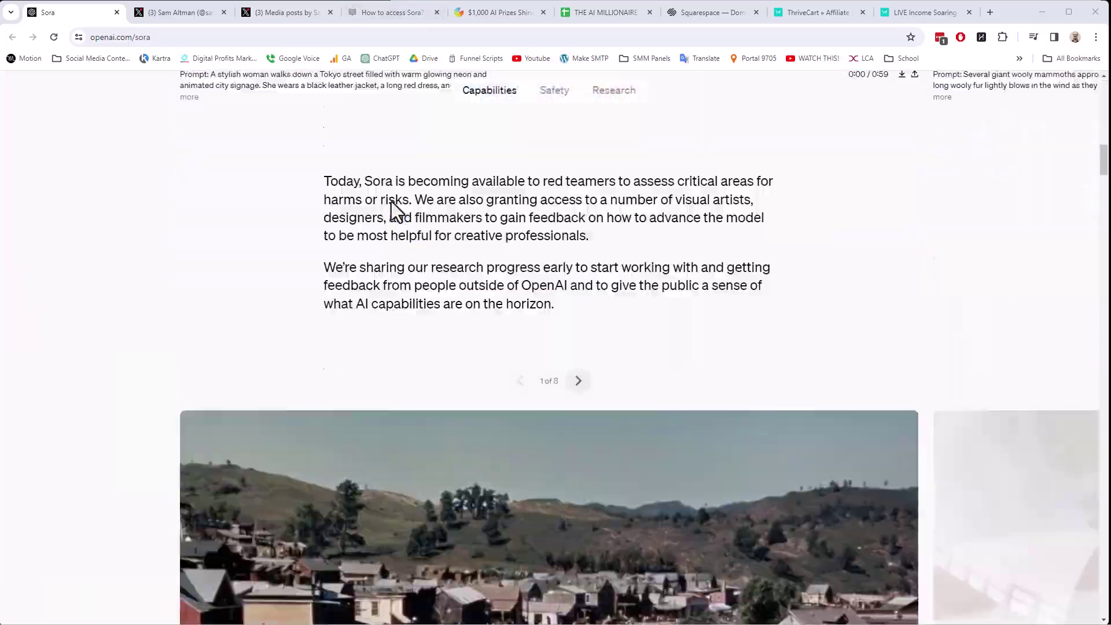
pyautogui.scroll(-15, 403, 196)
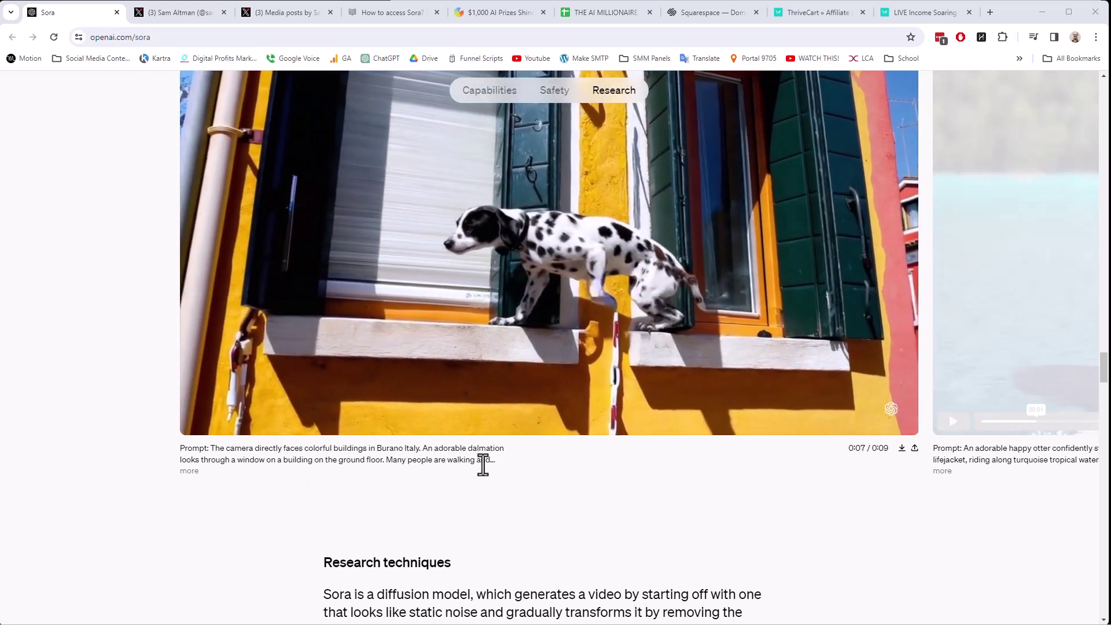
pyautogui.click(191, 471)
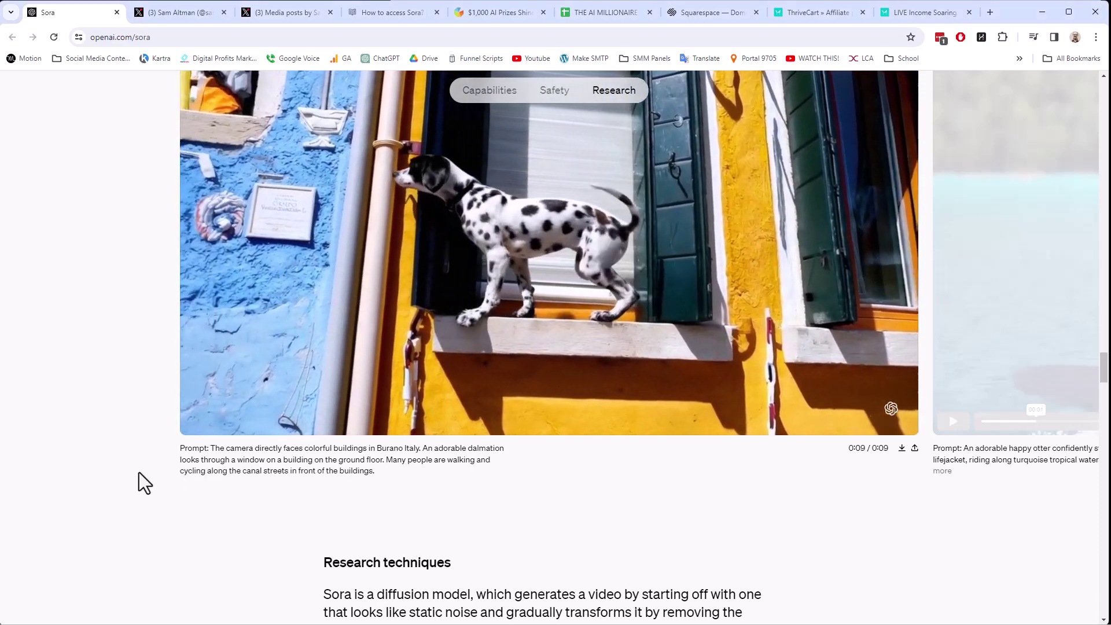
pyautogui.scroll(2, 141, 478)
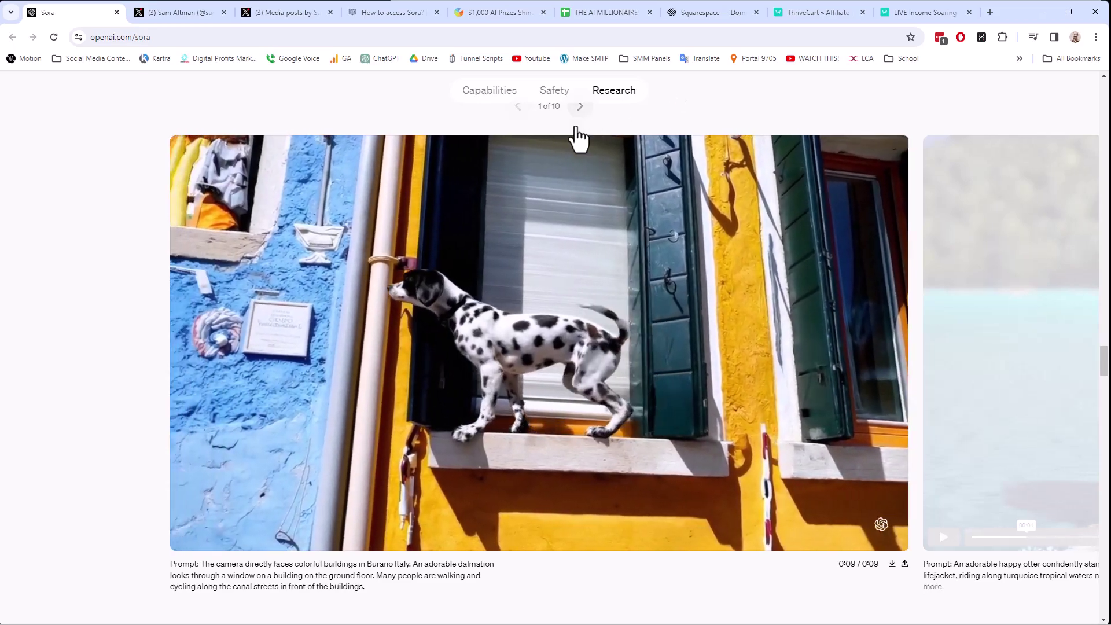
# Step: Advance through the research section's sample videos from the dalmatian to the giant cloud man shooting lightning bolts
pyautogui.click(580, 106)
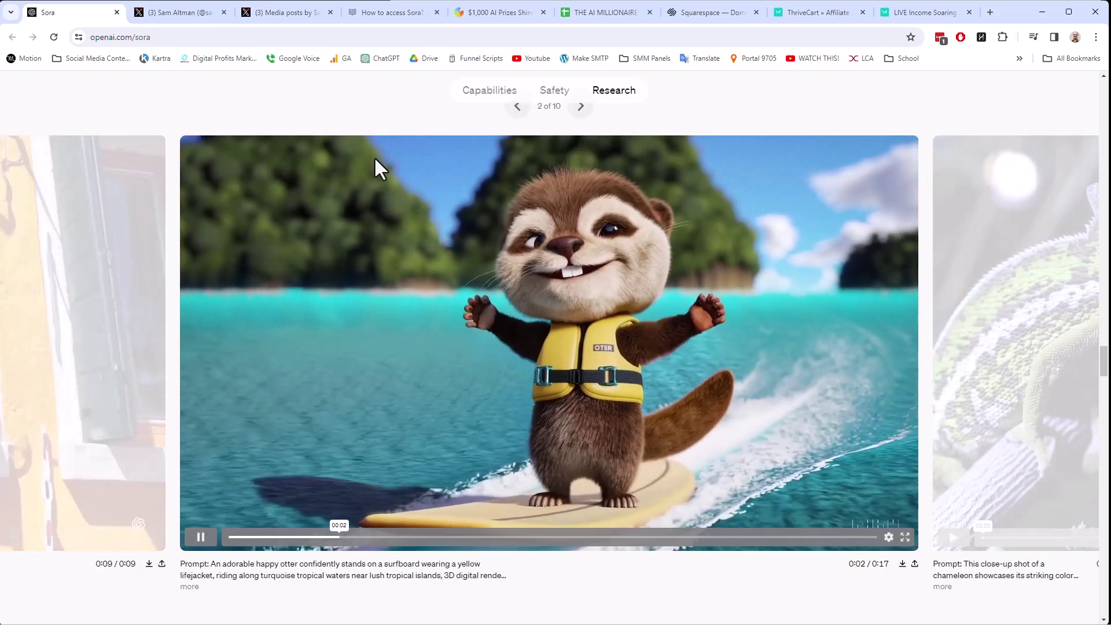
pyautogui.click(584, 114)
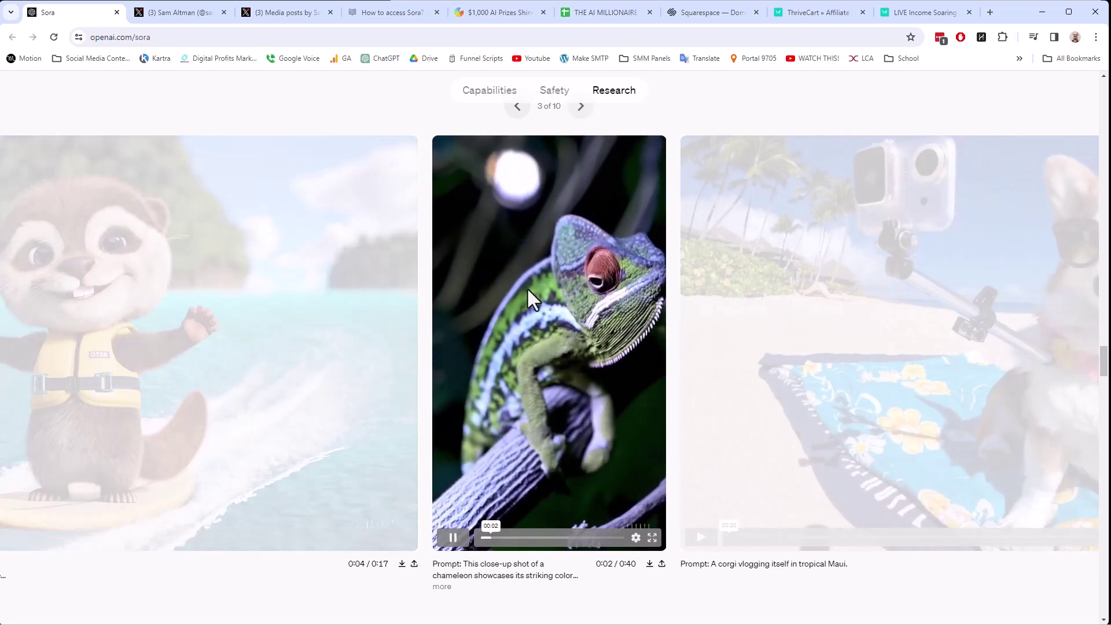
pyautogui.click(584, 115)
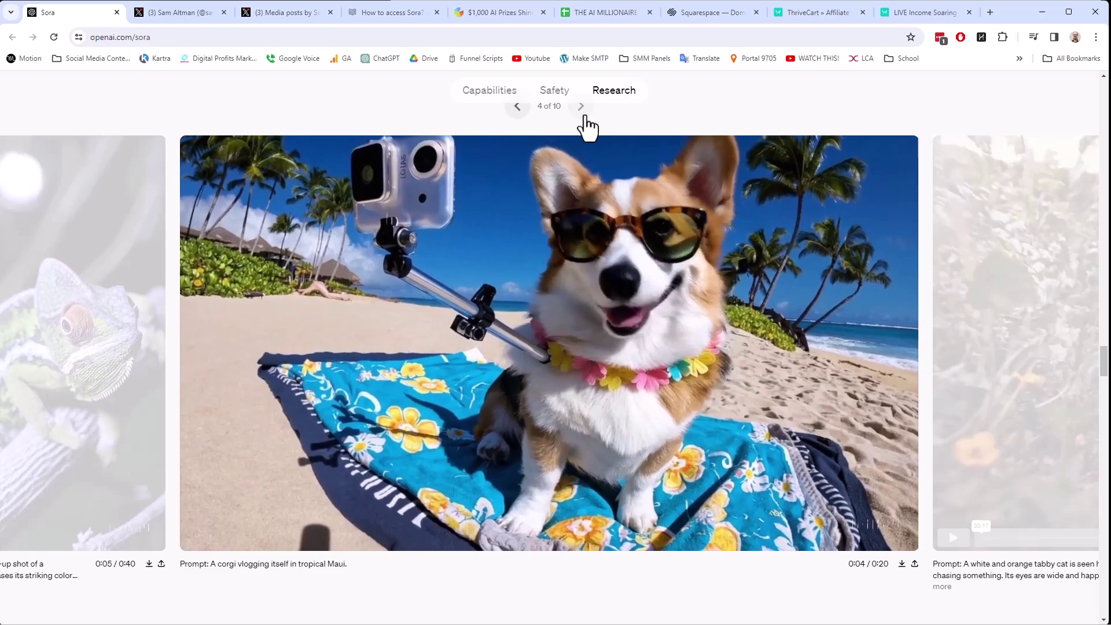
pyautogui.click(584, 116)
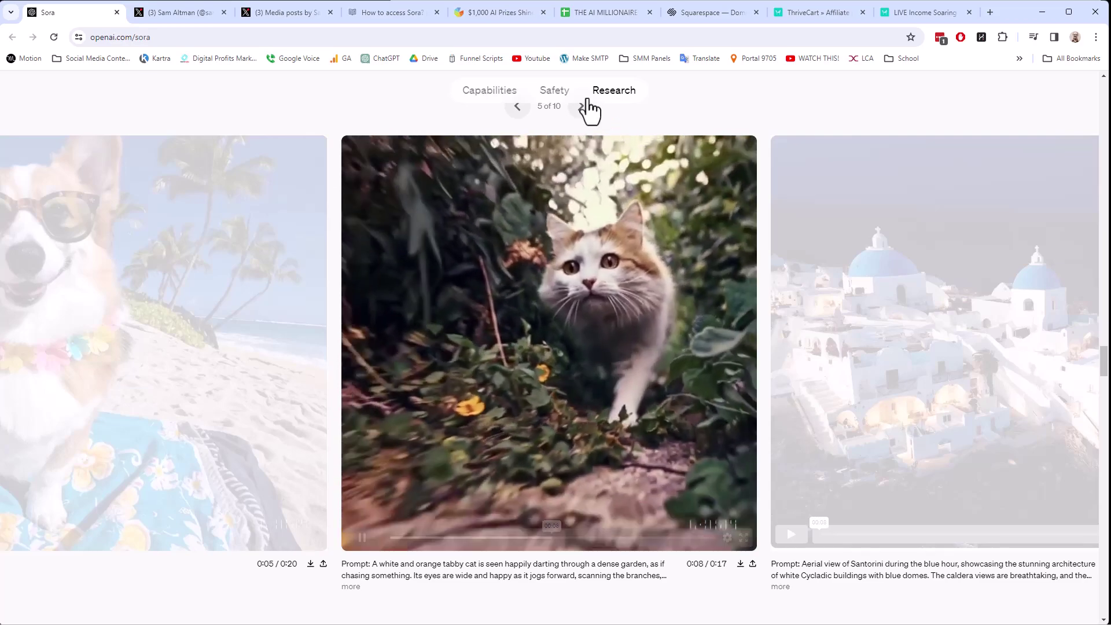
pyautogui.click(578, 111)
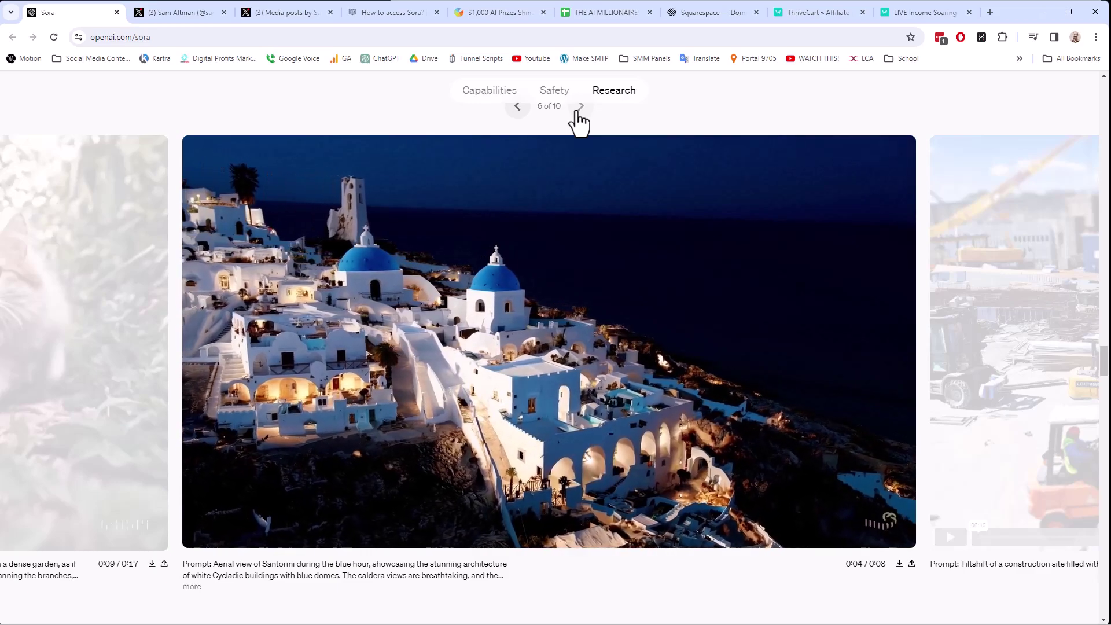
pyautogui.click(579, 111)
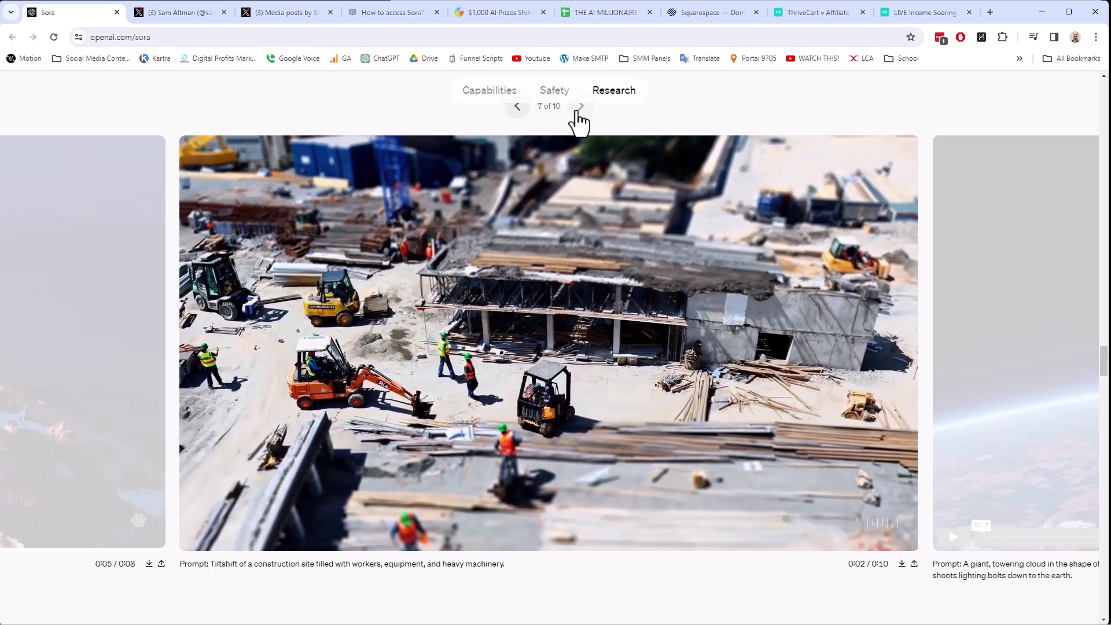
pyautogui.click(579, 113)
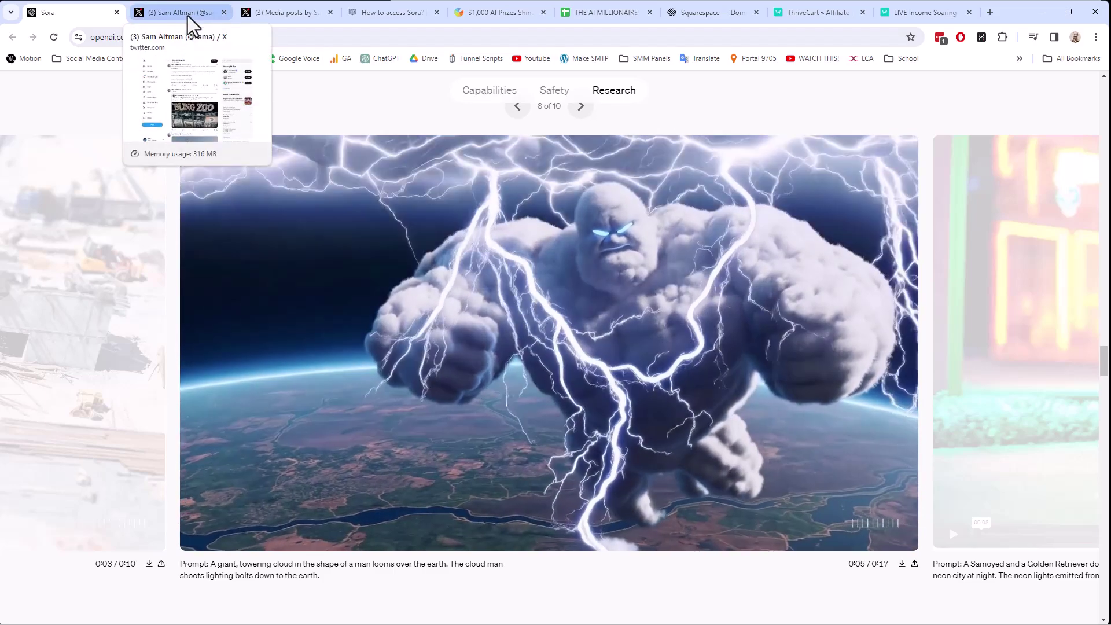
# Step: Look through Sam Altman's X posts for Sora-generated videos, from the Bling Zoo clip to the futuristic drone race
pyautogui.click(191, 17)
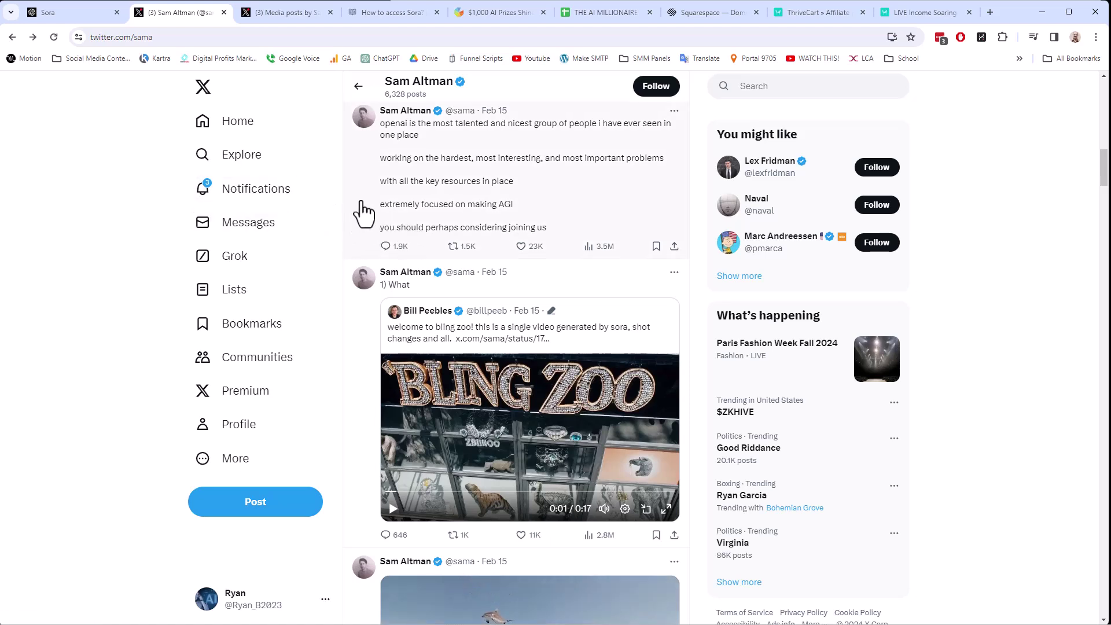
pyautogui.scroll(-3, 371, 240)
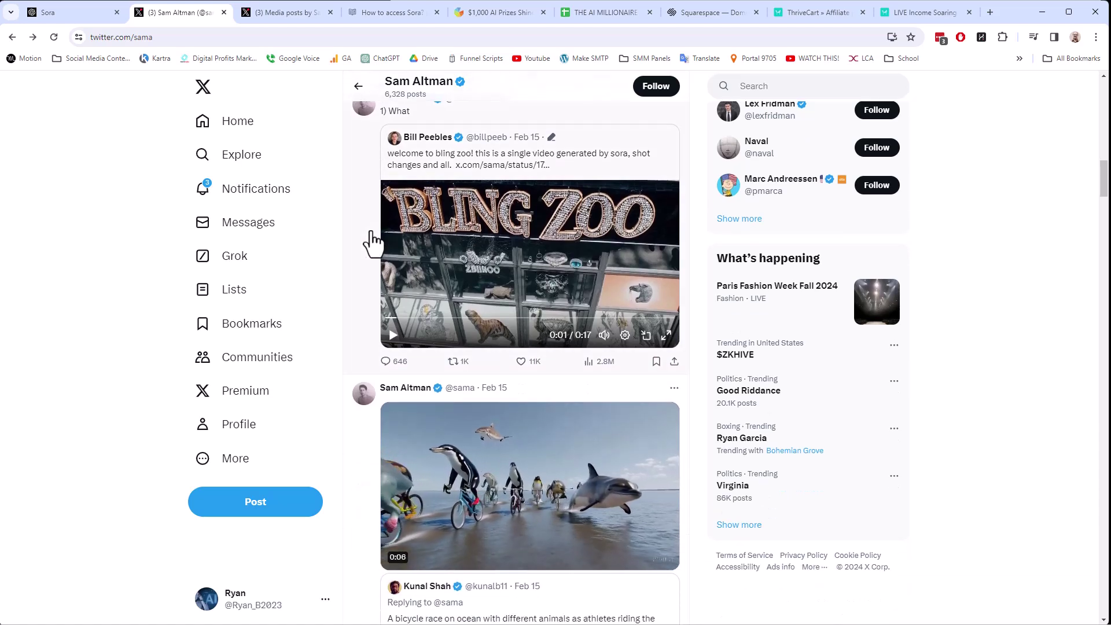
pyautogui.scroll(-2, 396, 225)
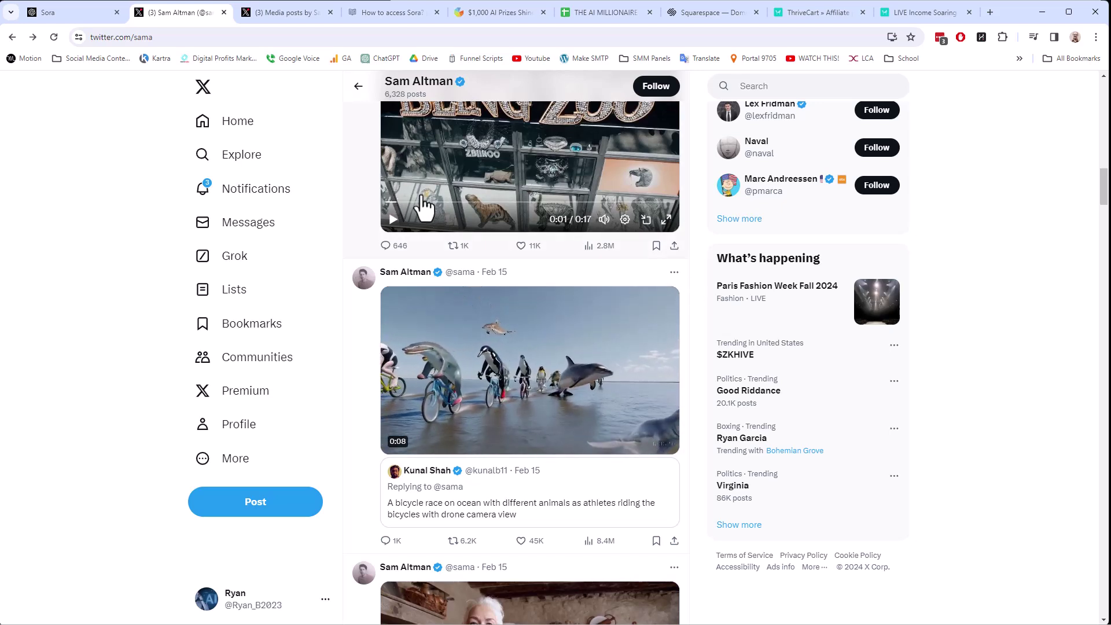
pyautogui.scroll(-5, 384, 207)
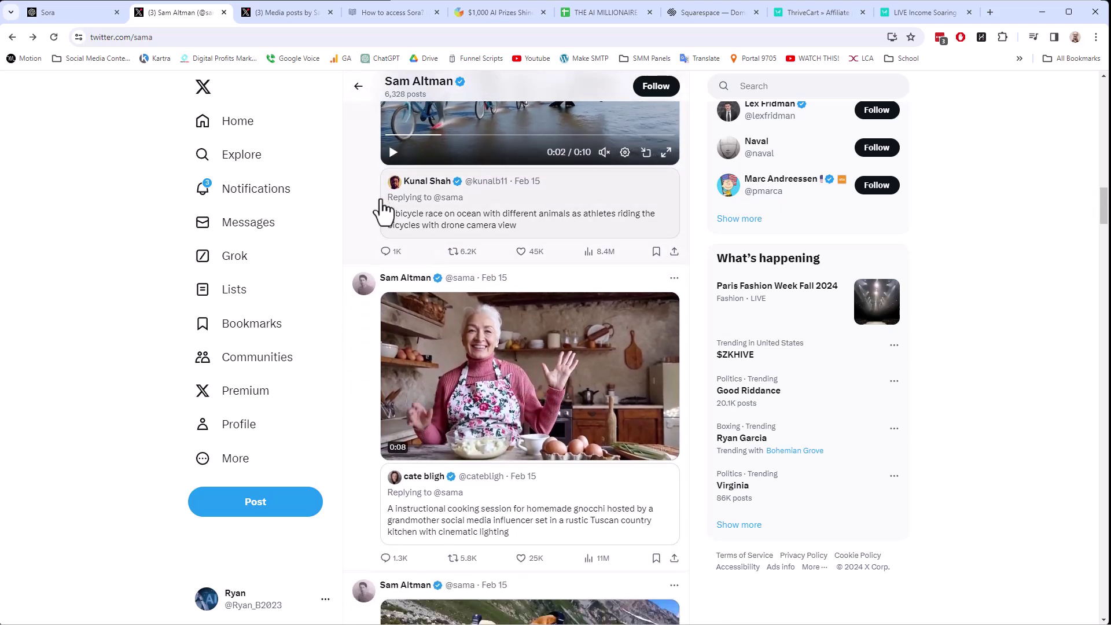
pyautogui.scroll(-6, 383, 210)
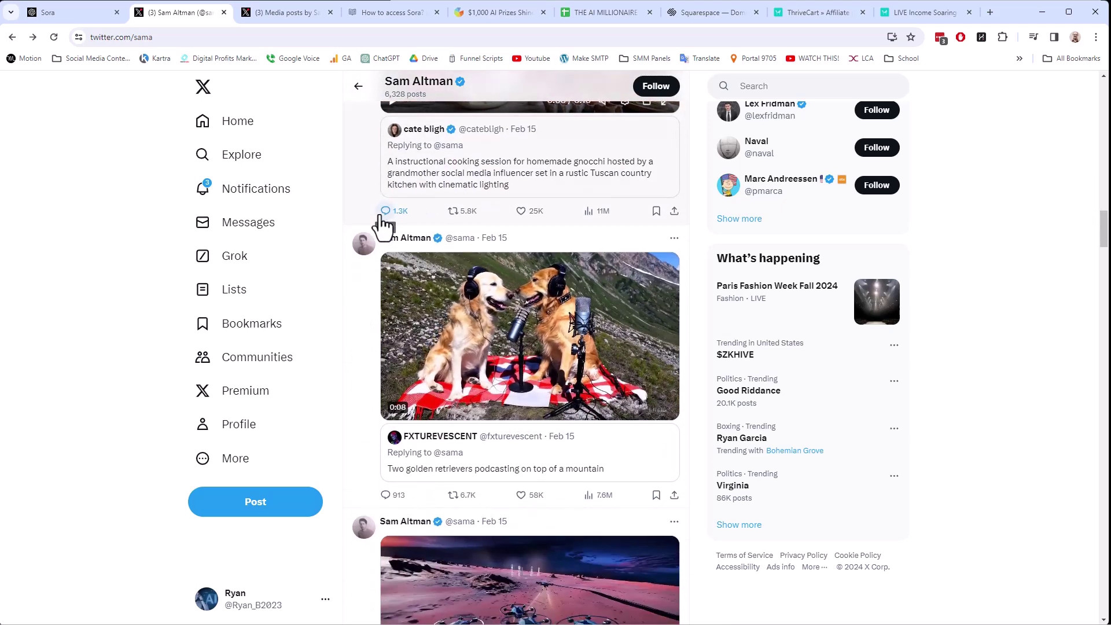
pyautogui.scroll(-6, 383, 222)
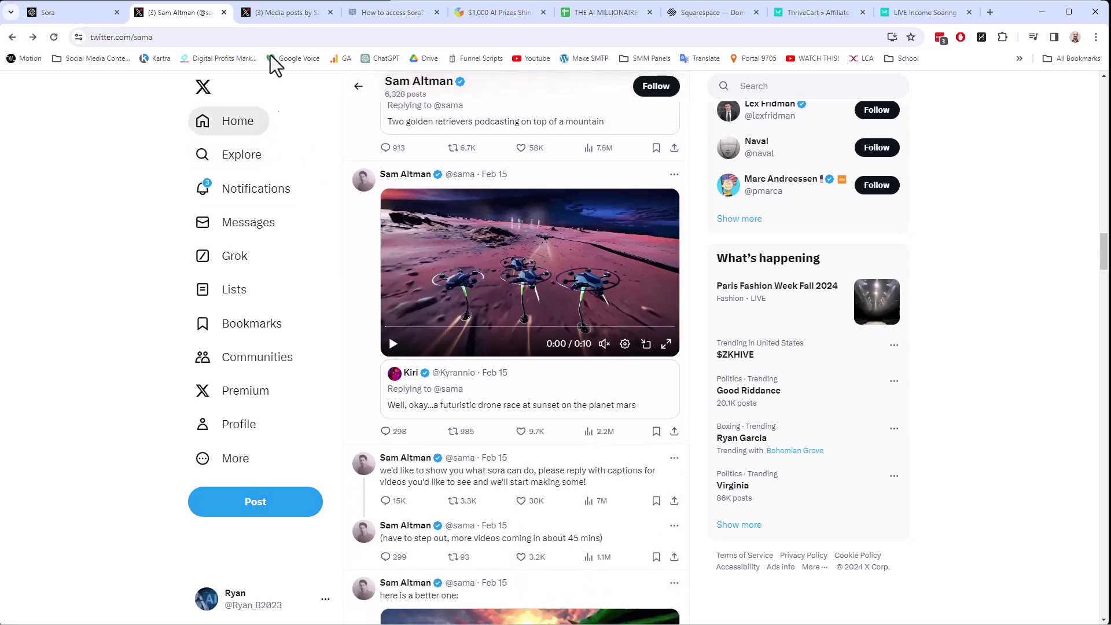
# Step: View the animals' ocean bicycle race video enlarged from Sam Altman's media posts
pyautogui.hotkey('ctrl', 'Tab')
pyautogui.click(529, 367)
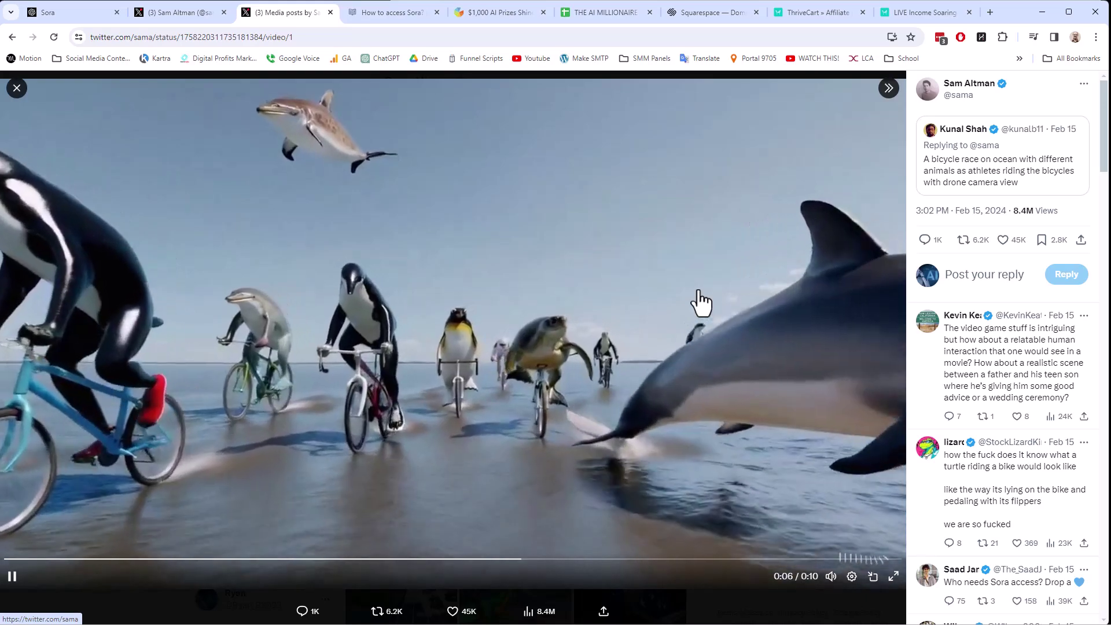
# Step: Switch to the Daily Videos.txt notes in Notepad, move their window aside and highlight the start of item 2 about using Sora
pyautogui.hotkey('alt', 'Tab')
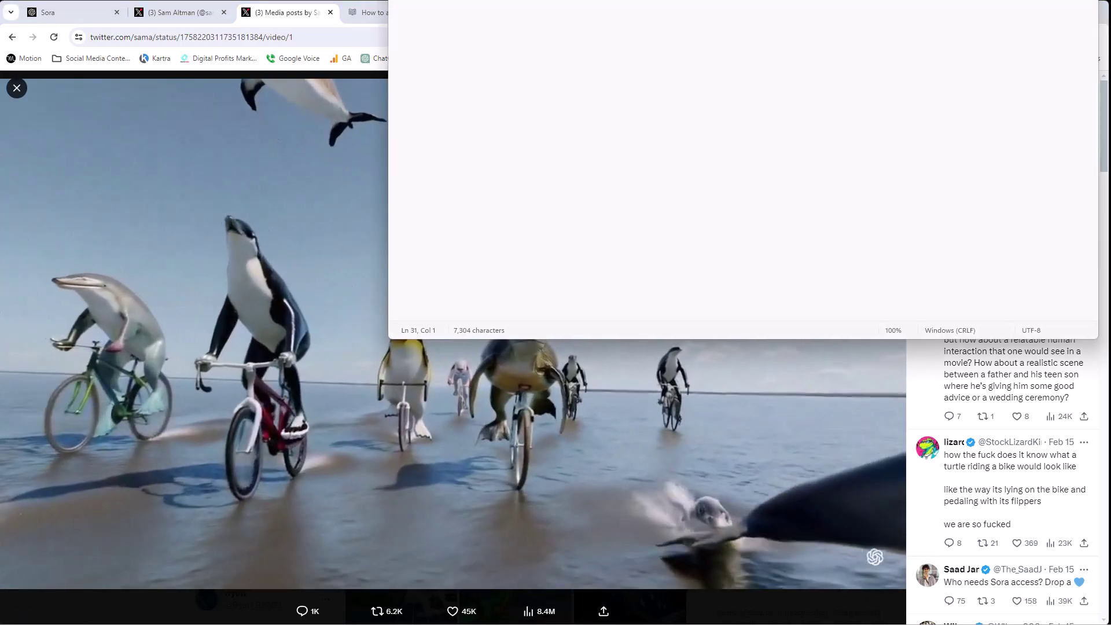
pyautogui.scroll(1, 557, 234)
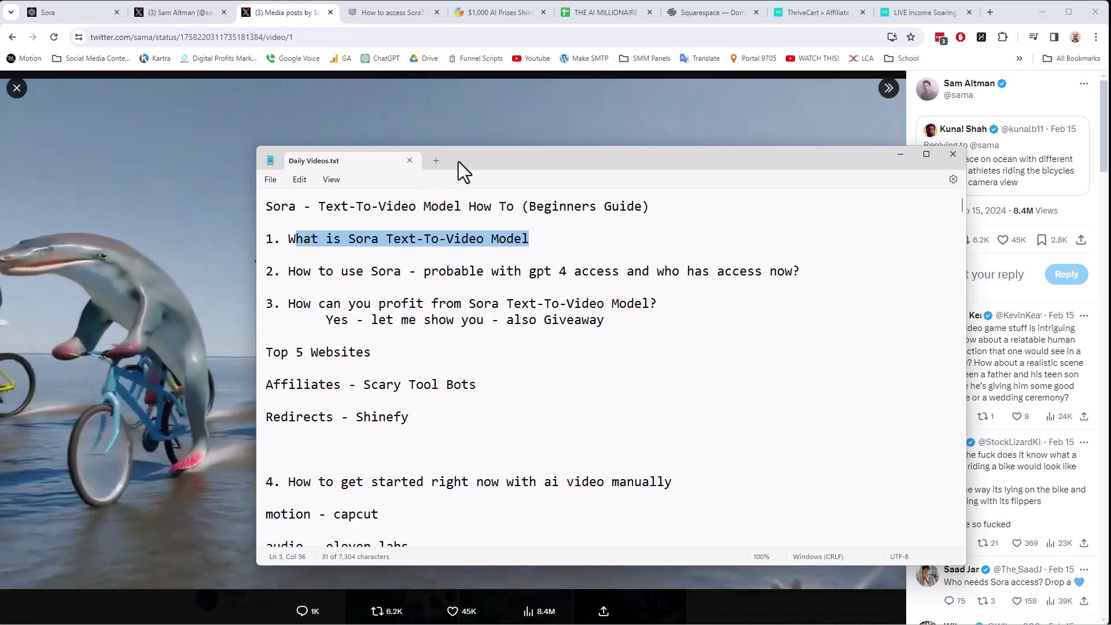
pyautogui.moveTo(461, 162); pyautogui.dragTo(662, 124)
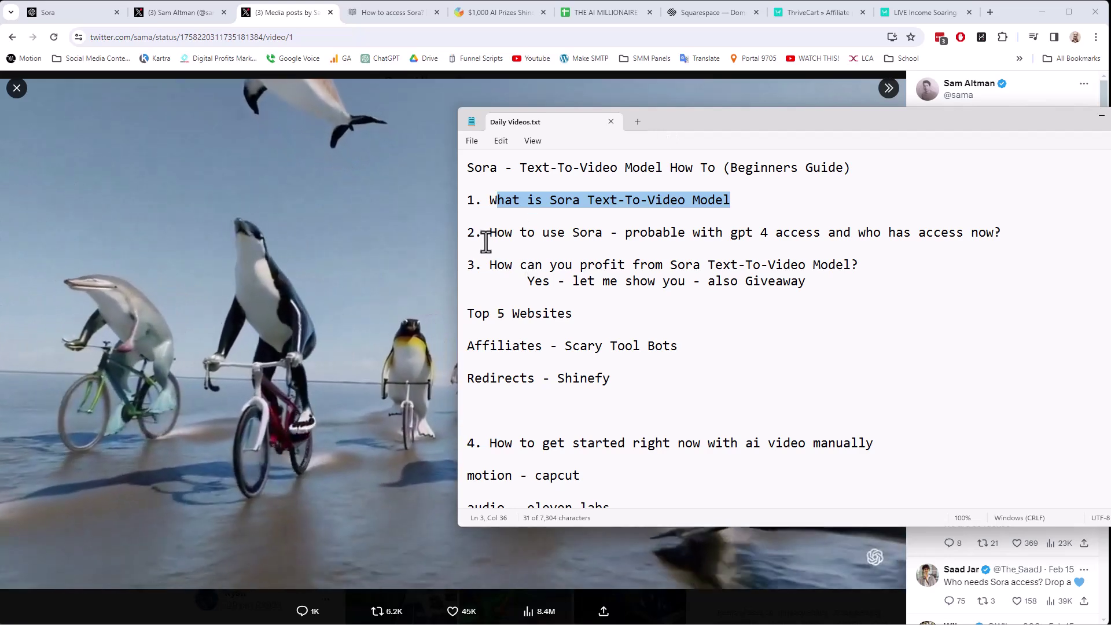
pyautogui.moveTo(489, 232); pyautogui.dragTo(618, 235)
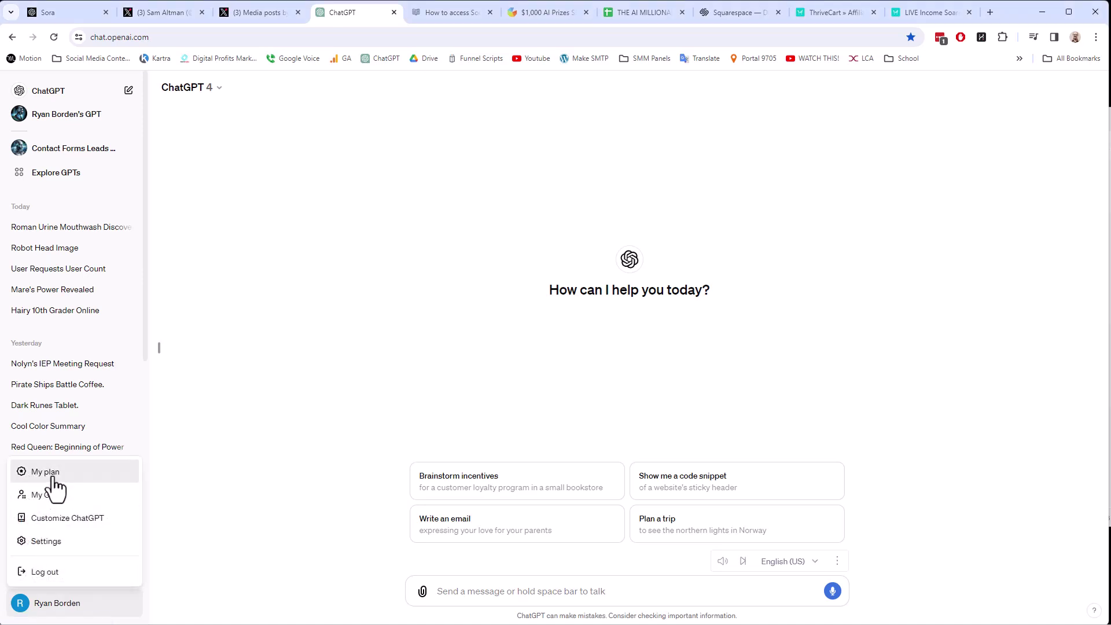
# Step: Review the ChatGPT account's Plus and Team plan options and close the plan overview
pyautogui.click(45, 472)
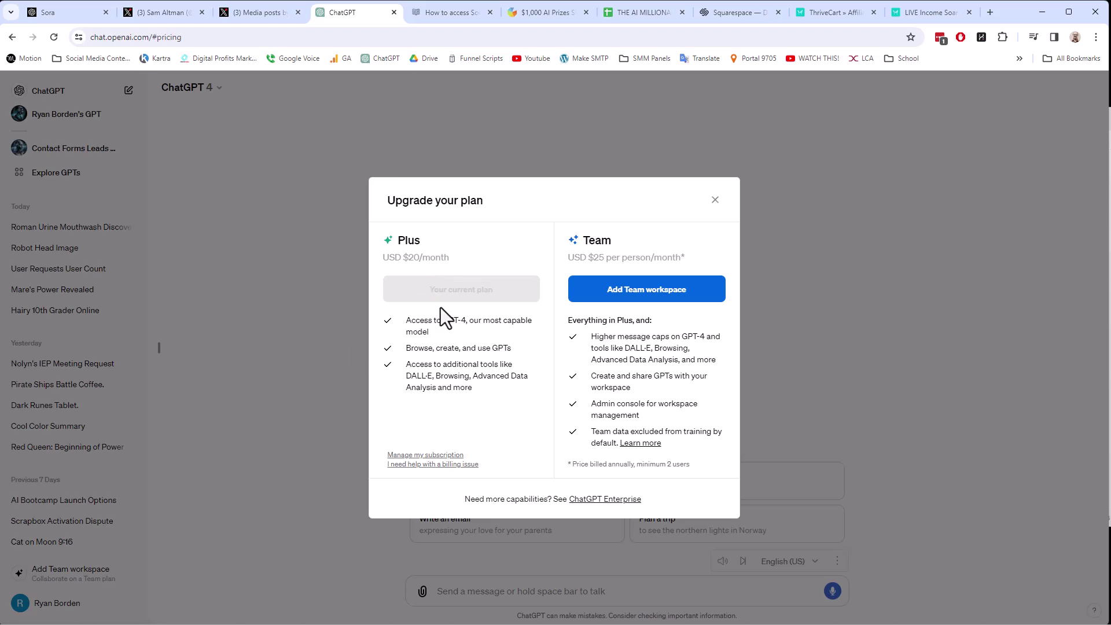
pyautogui.click(715, 200)
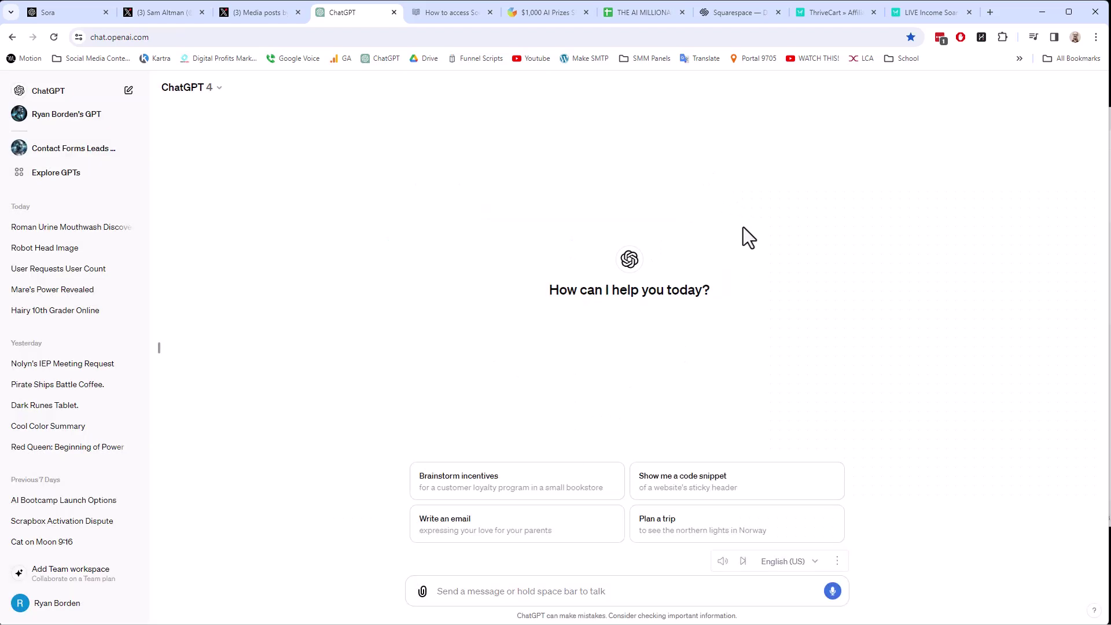
pyautogui.hotkey('alt', 'Tab')
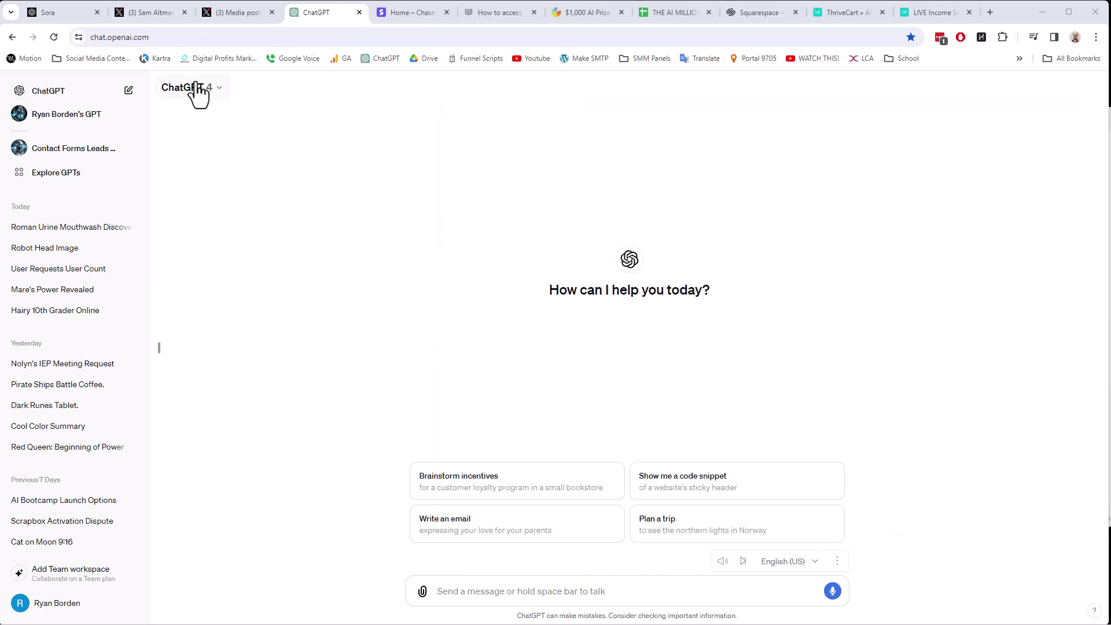
# Step: Reload the Stripe dashboard and set the overview period to Last 4 weeks
pyautogui.click(395, 14)
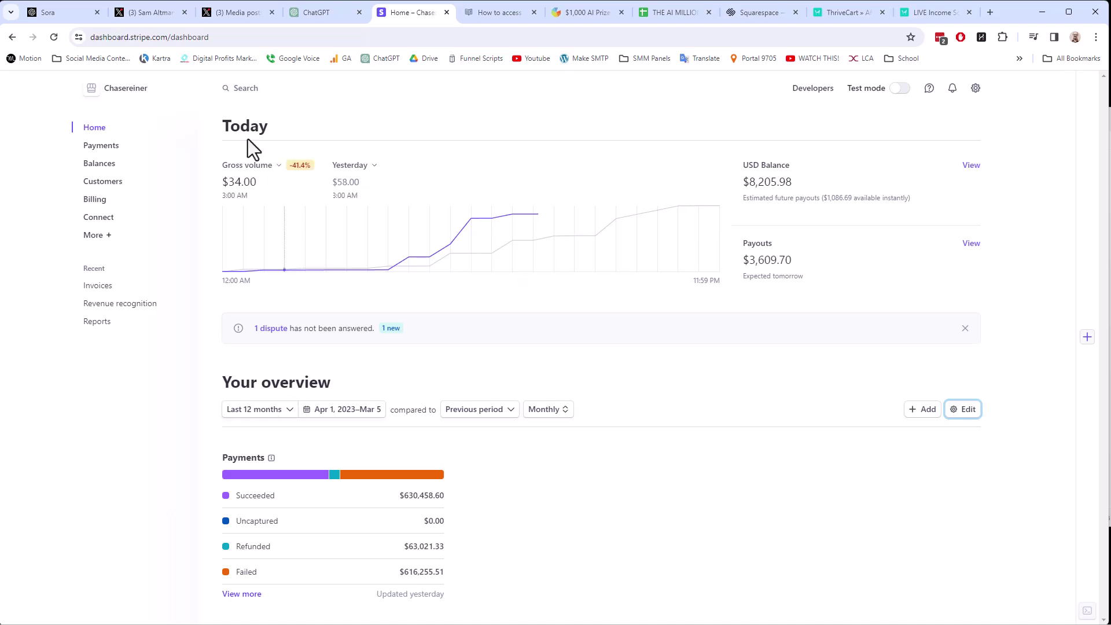
pyautogui.click(54, 37)
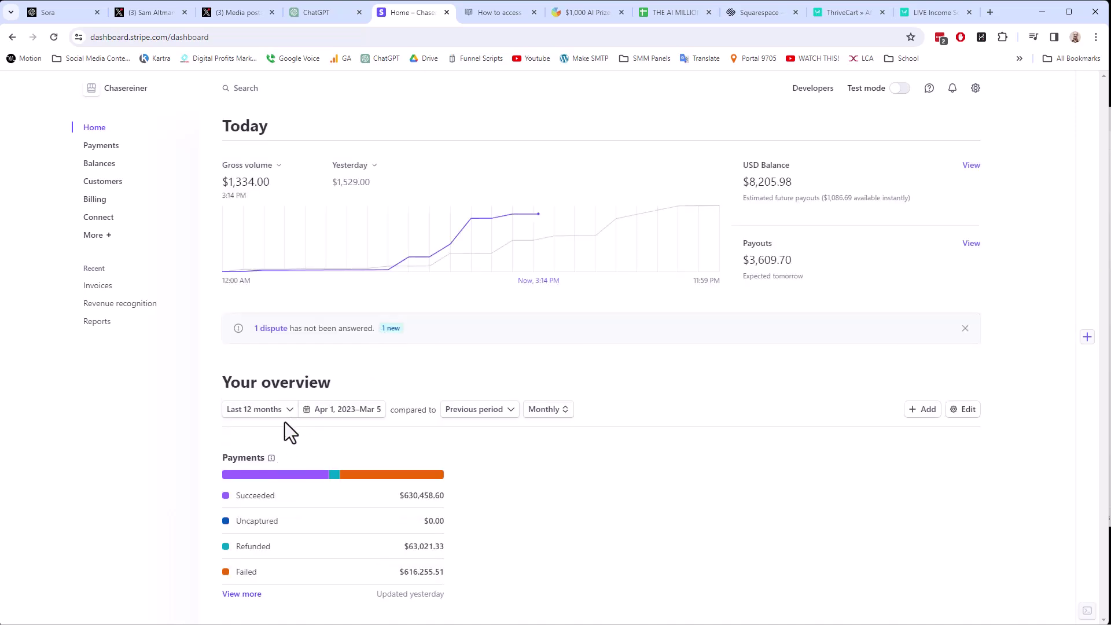
pyautogui.click(283, 414)
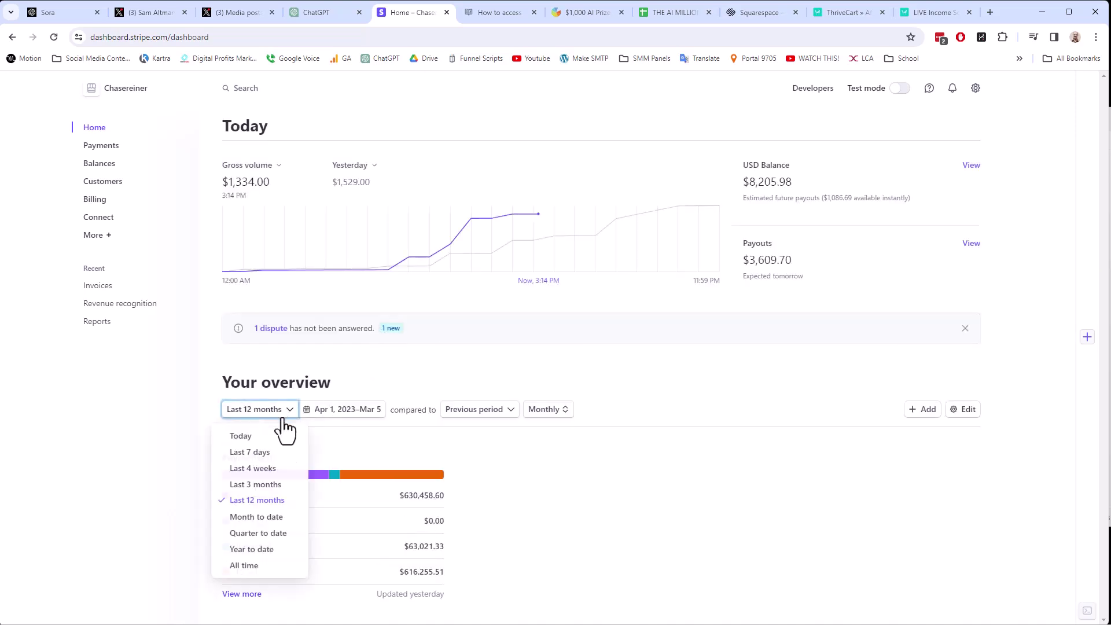
pyautogui.click(262, 469)
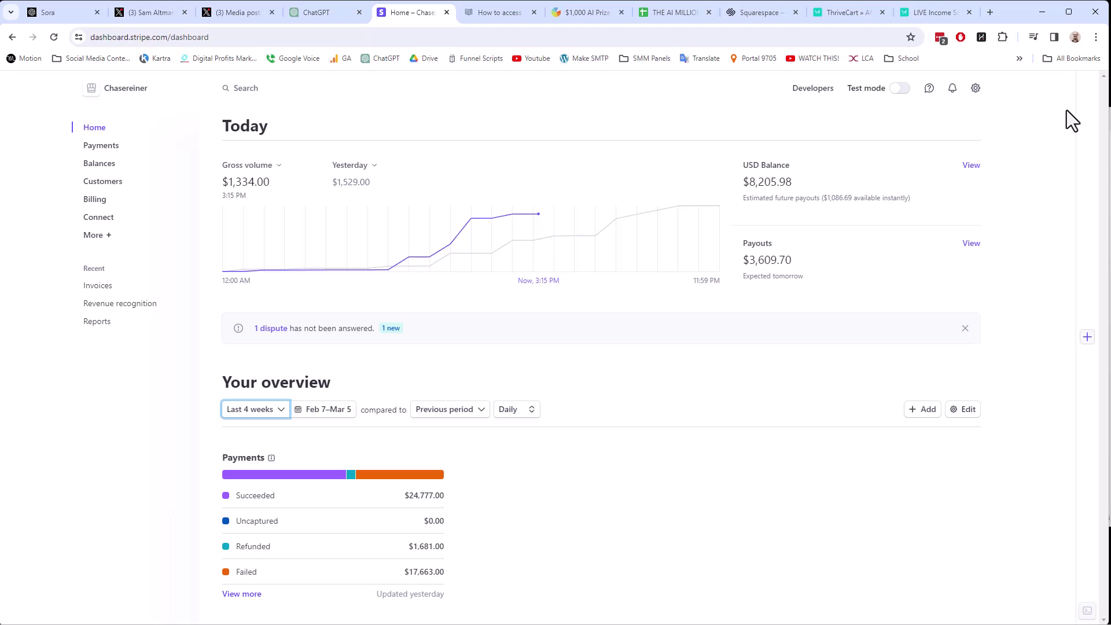
# Step: Consult item 3 of the Daily Videos.txt notes in Notepad and show the $1,000 AI giveaway page in the browser
pyautogui.hotkey('alt', 'Tab')
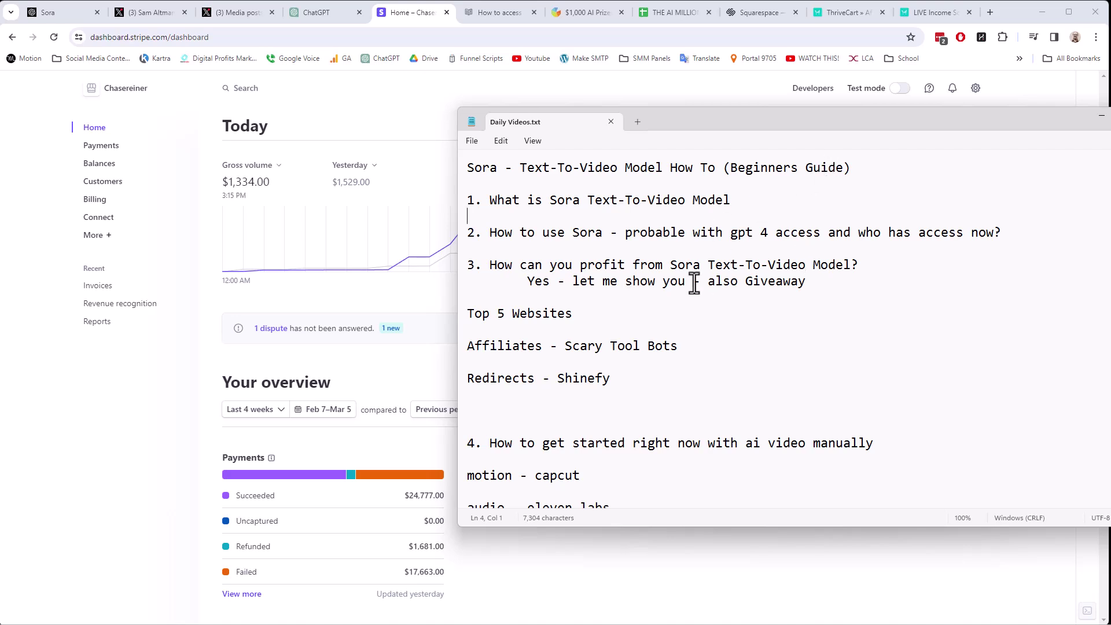
pyautogui.click(578, 15)
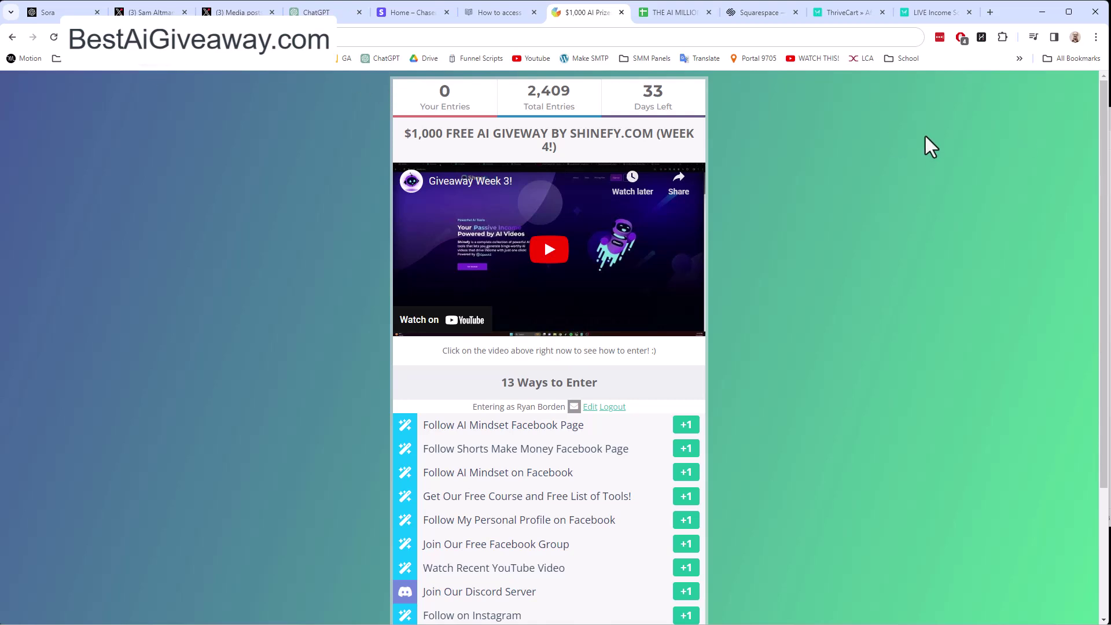
# Step: Return to the Daily Videos.txt notes in Notepad, reposition the window fully on screen and highlight the line "Top 5 Websites"
pyautogui.hotkey('alt', 'Tab')
pyautogui.moveTo(900, 124); pyautogui.dragTo(754, 82)
pyautogui.tripleClick(474, 282)
pyautogui.click(474, 282)
pyautogui.tripleClick(371, 284)
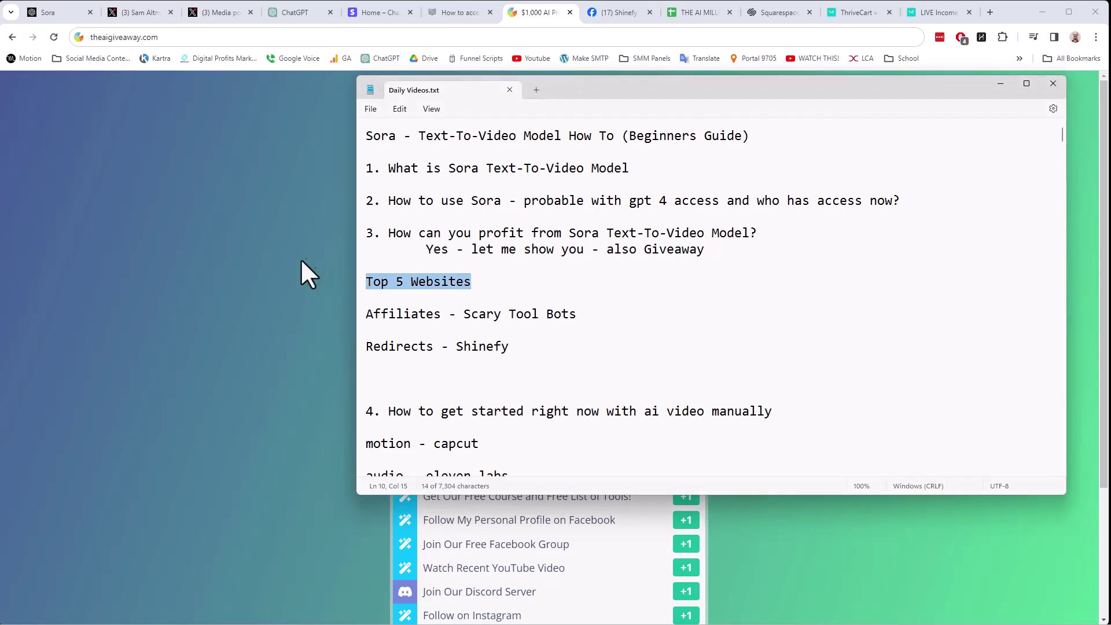
# Step: Play the Shinefy Facebook page's most popular video, toggle its sound and pause it at 0:03
pyautogui.click(617, 13)
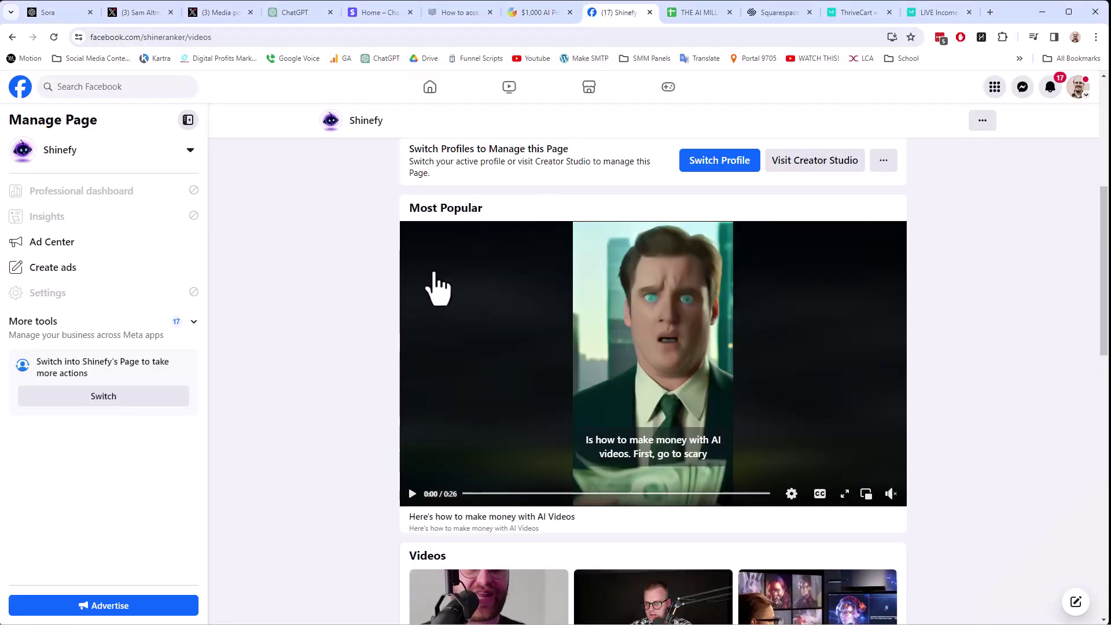
pyautogui.click(412, 493)
pyautogui.click(890, 515)
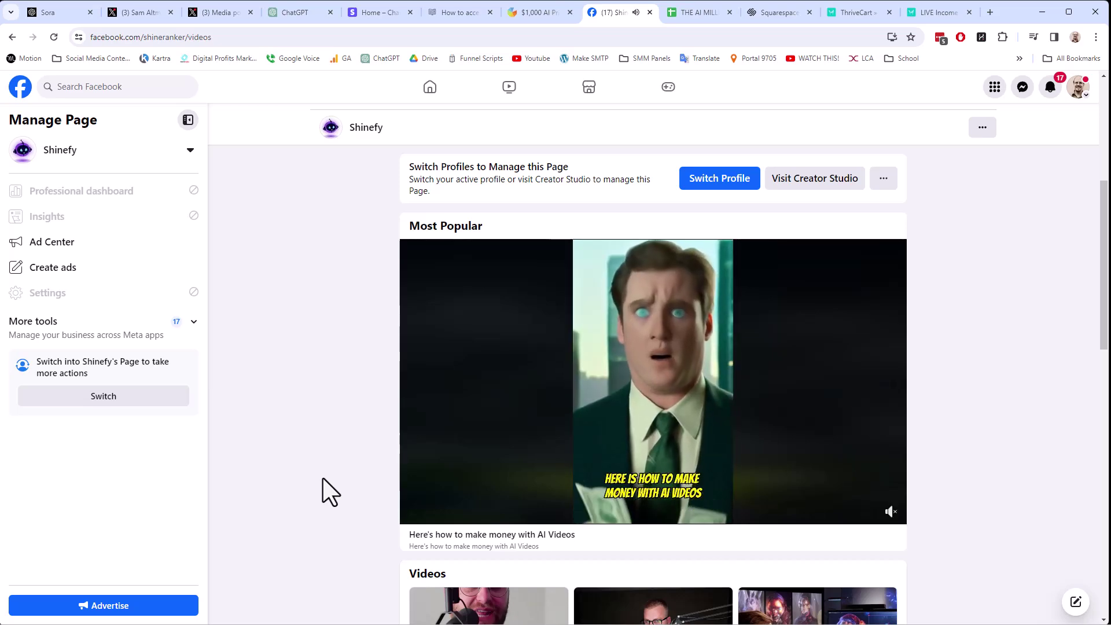
pyautogui.moveTo(525, 418)
pyautogui.click(409, 514)
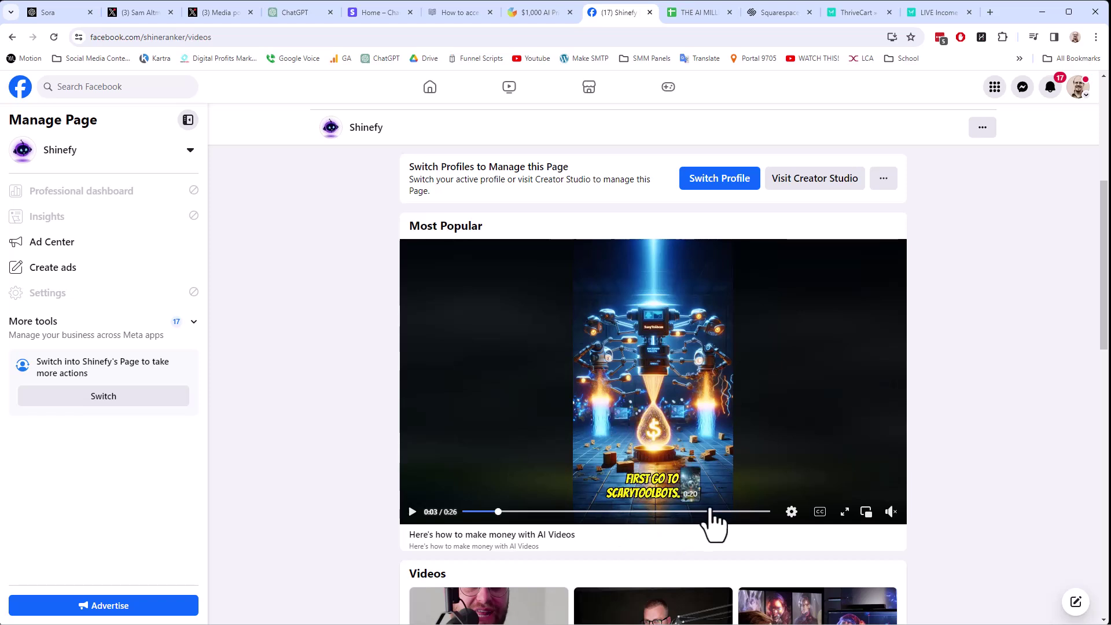
# Step: Skip the Shinefy Facebook video to 0:12 and 0:25, and check the $1,000 AI giveaway page before returning to the video
pyautogui.moveTo(501, 517); pyautogui.dragTo(607, 512)
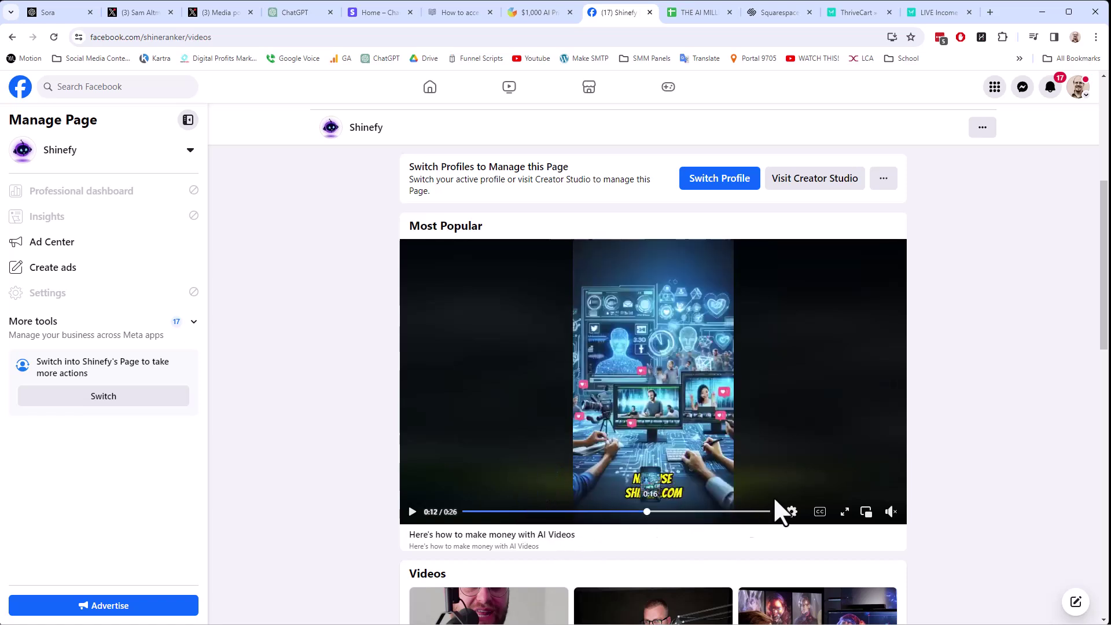
pyautogui.click(729, 511)
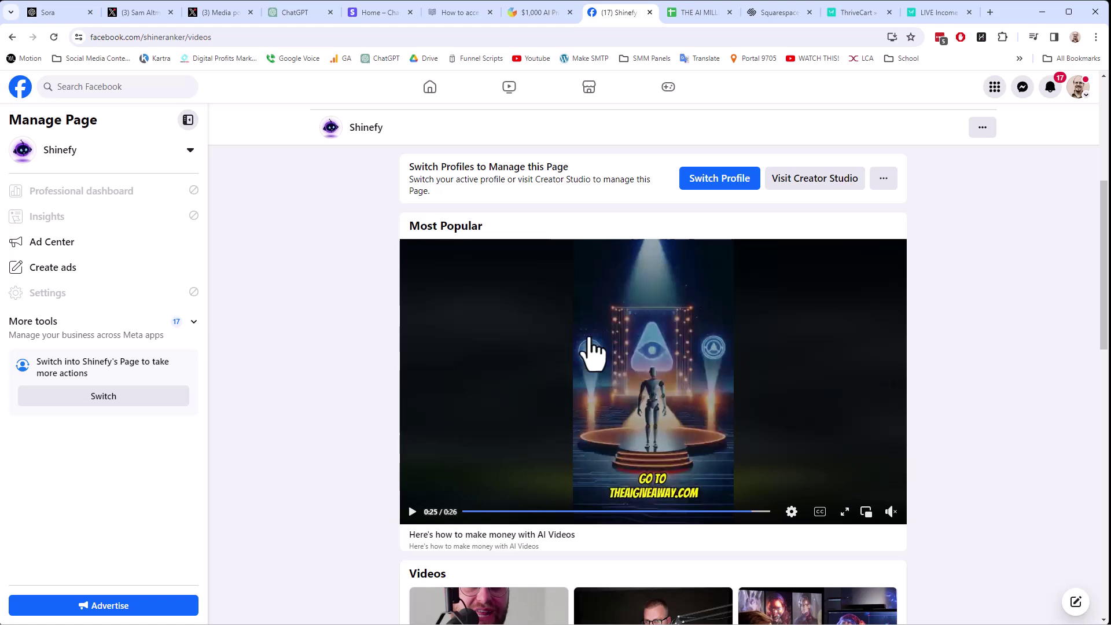
pyautogui.click(537, 13)
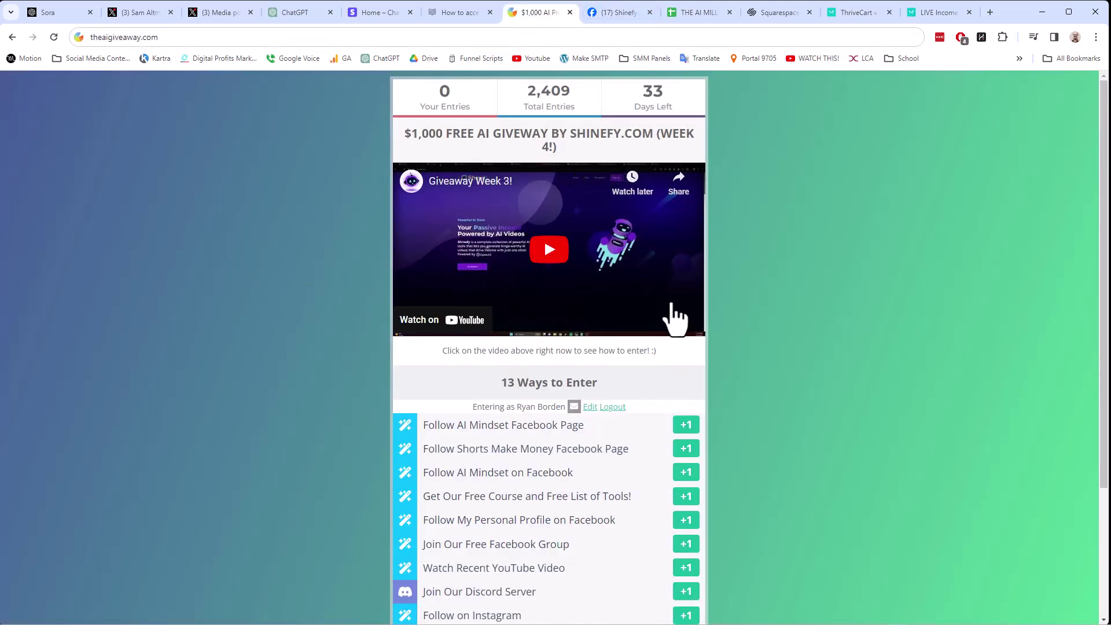
pyautogui.click(619, 14)
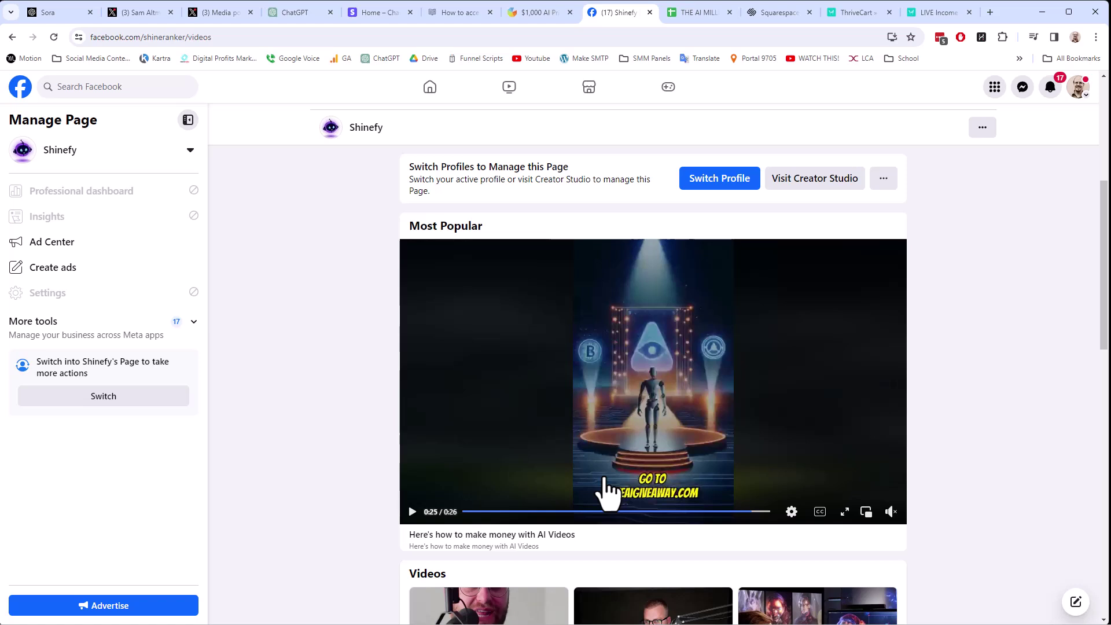
# Step: Consult the Daily Videos.txt notes in Notepad and rewind the Shinefy video in the browser to 0:03
pyautogui.click(605, 590)
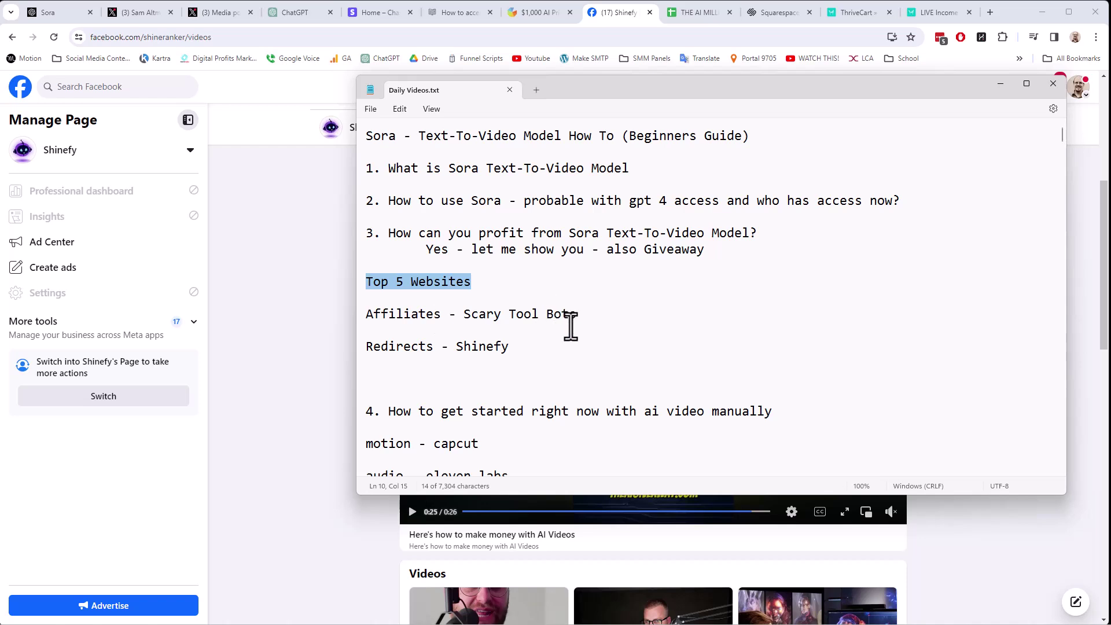
pyautogui.click(328, 432)
pyautogui.click(486, 514)
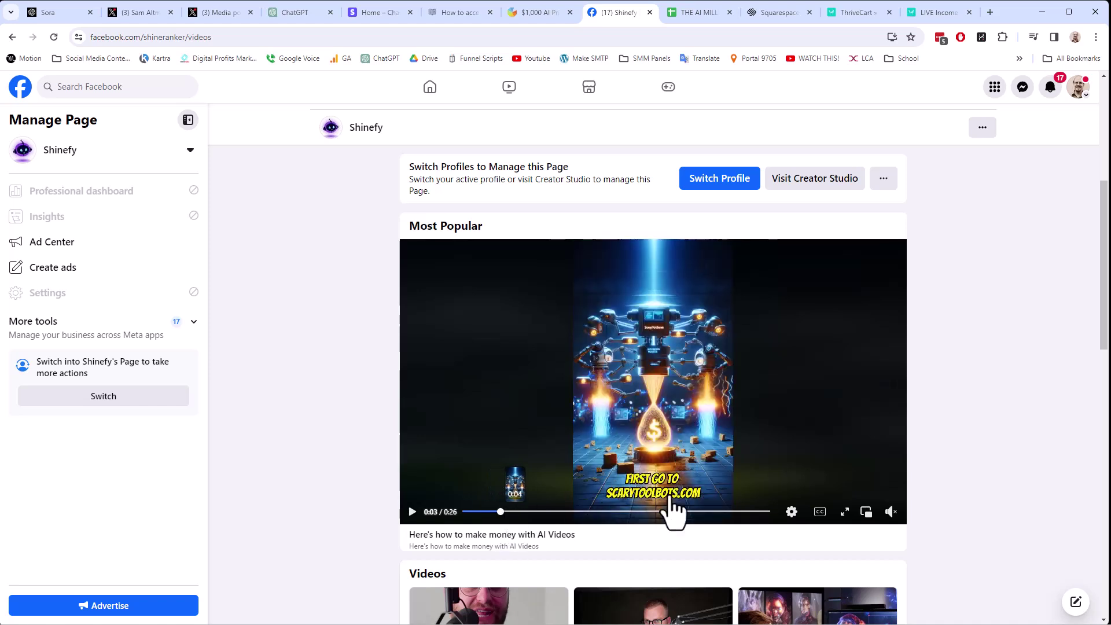
# Step: Browse the Ai Tools sheet of THE AI MILLIONAIRE CHECKLIST spreadsheet, selecting the top picks in A4:A21 and finally only the Shinefy cell
pyautogui.click(703, 12)
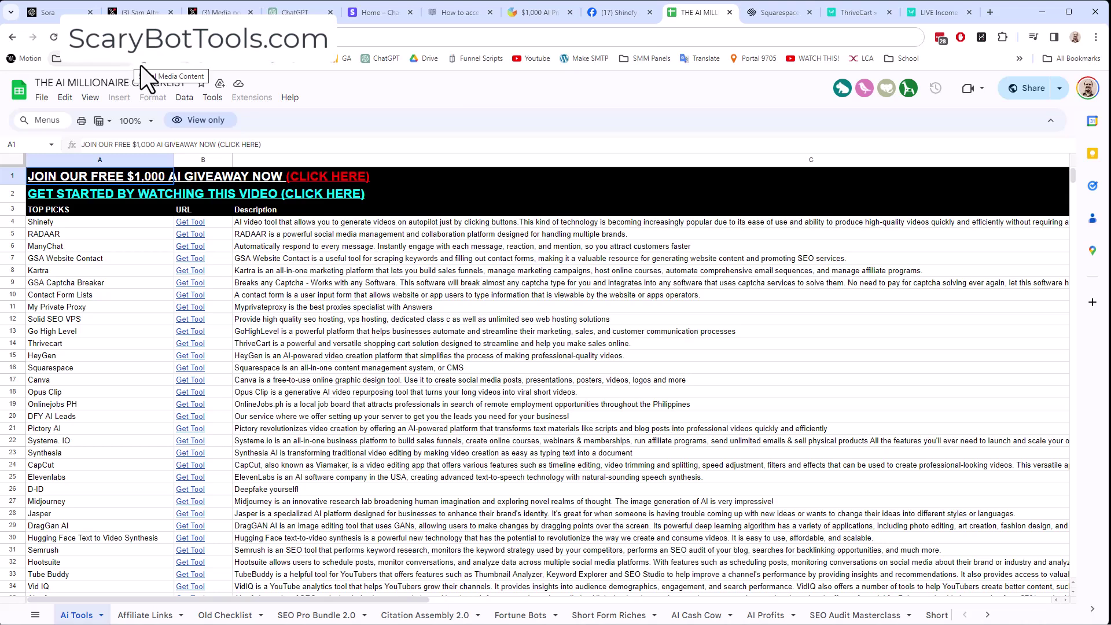
pyautogui.moveTo(155, 223); pyautogui.dragTo(114, 428)
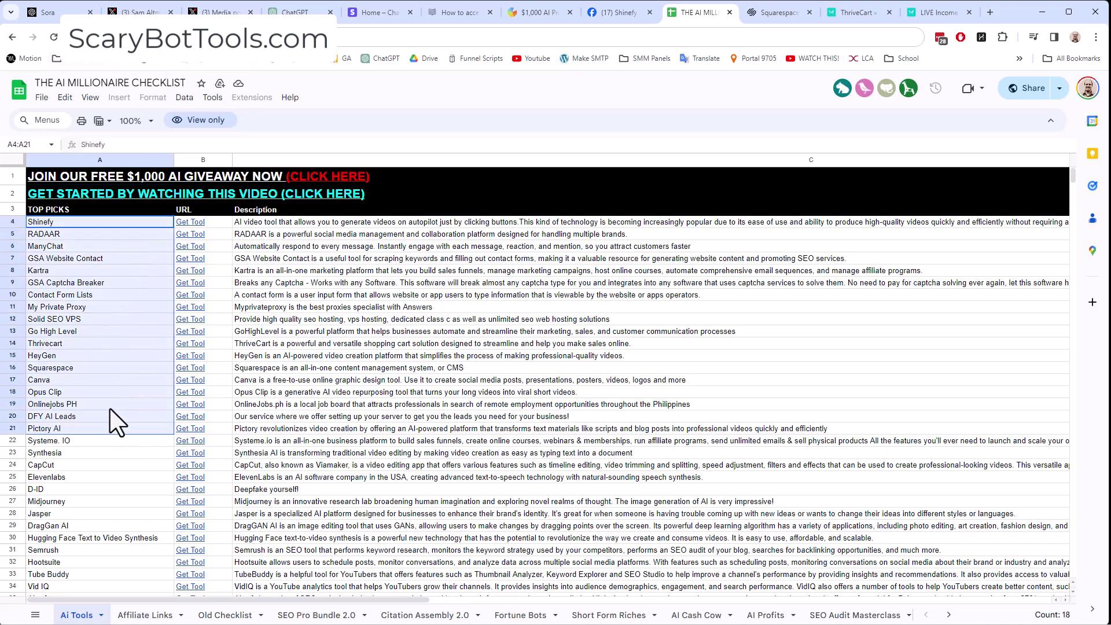
pyautogui.scroll(-15, 113, 388)
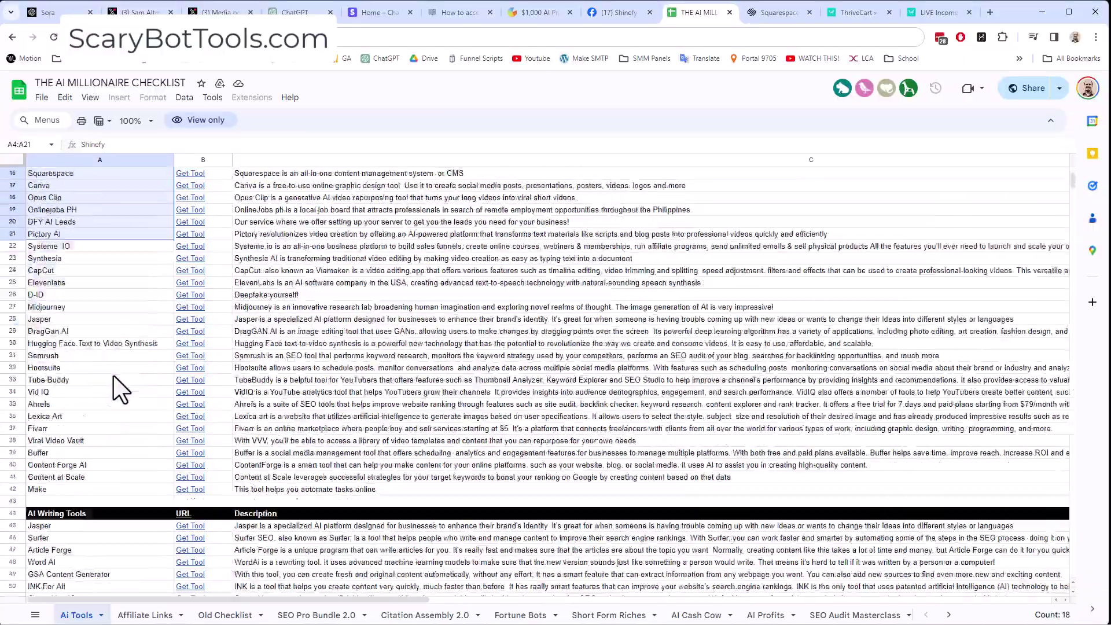
pyautogui.scroll(-20, 125, 368)
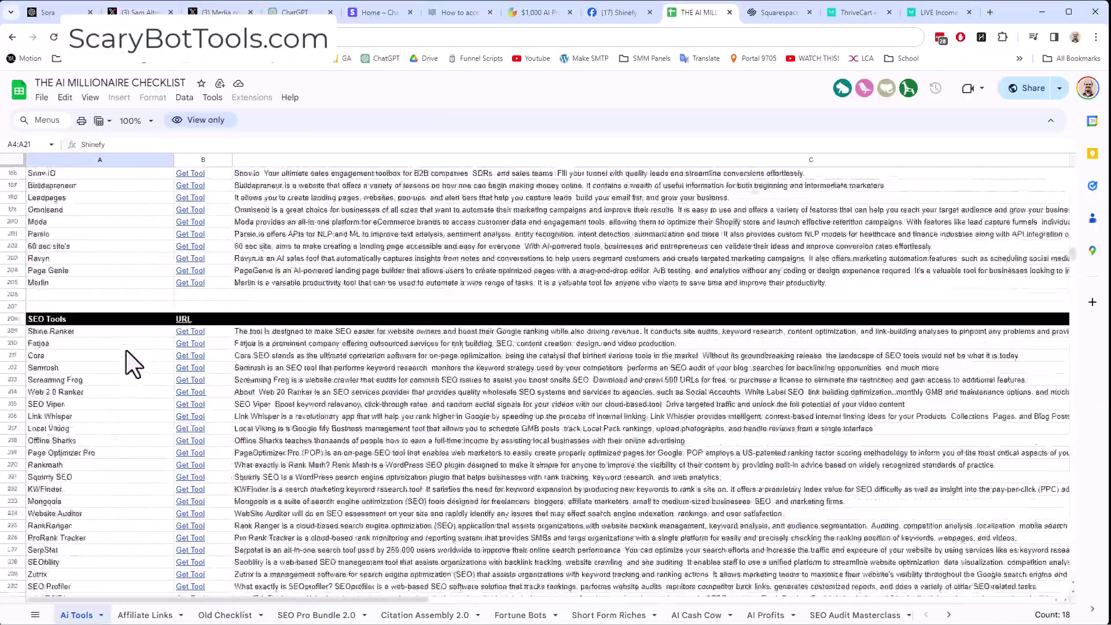
pyautogui.scroll(20, 124, 364)
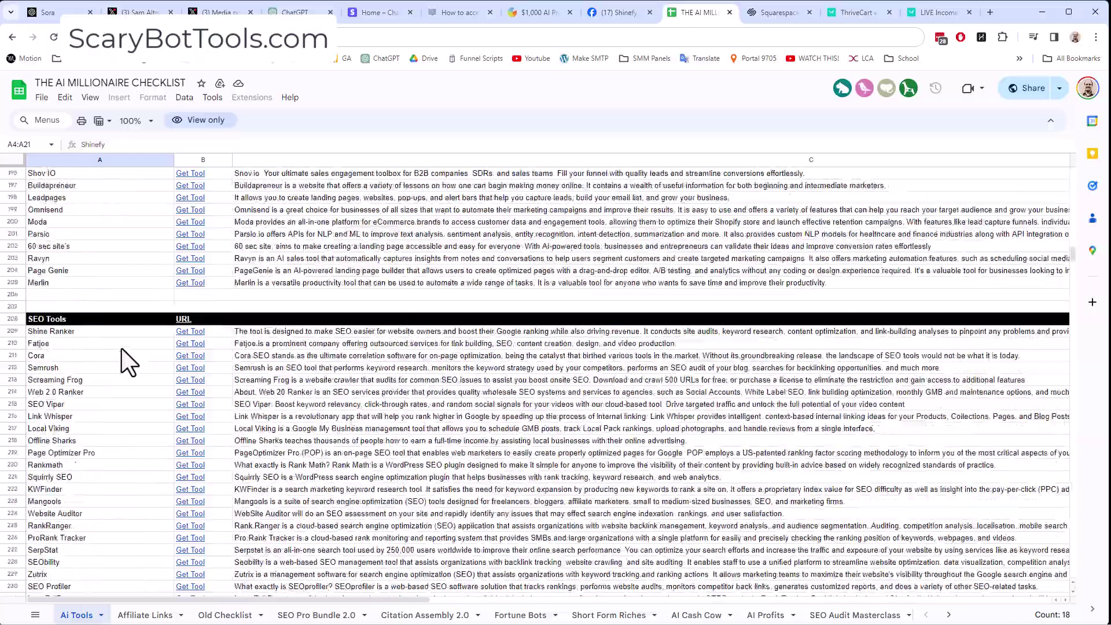
pyautogui.scroll(20, 121, 362)
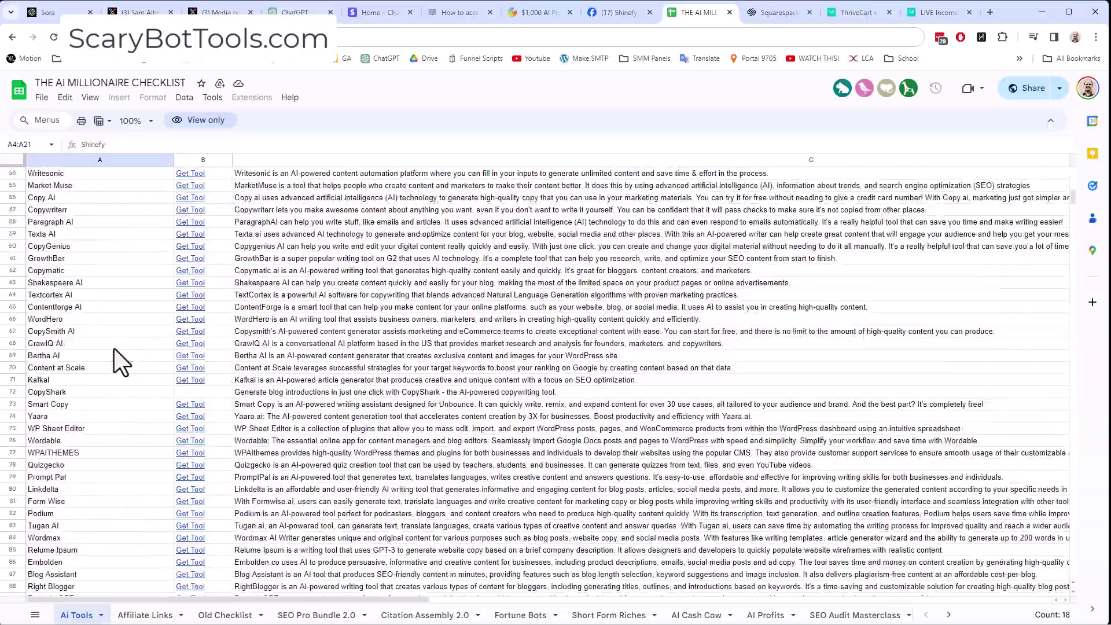
pyautogui.scroll(2, 118, 356)
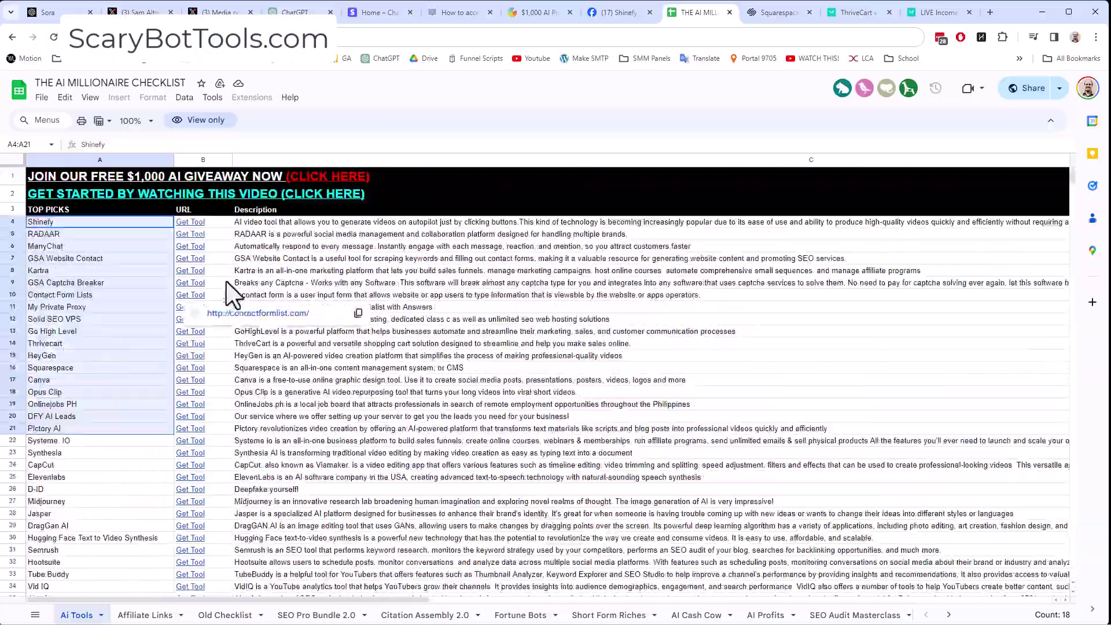
pyautogui.click(154, 222)
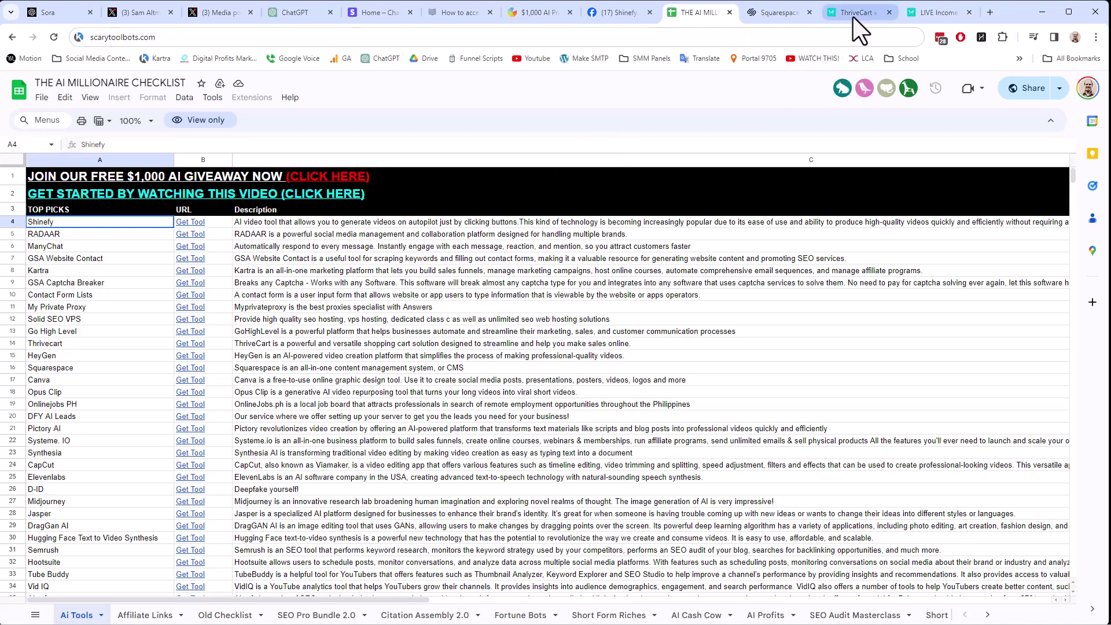
# Step: Open the Shinefy Light $1 TRIAL product in the ThriveCart affiliate products and copy its general affiliate link
pyautogui.click(859, 29)
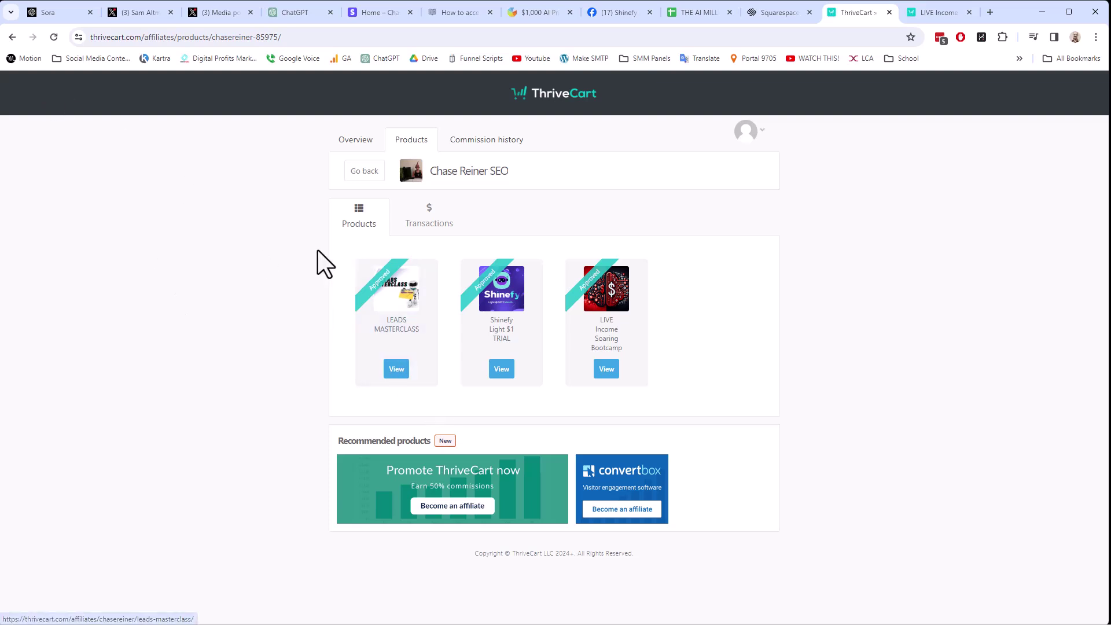
pyautogui.click(501, 368)
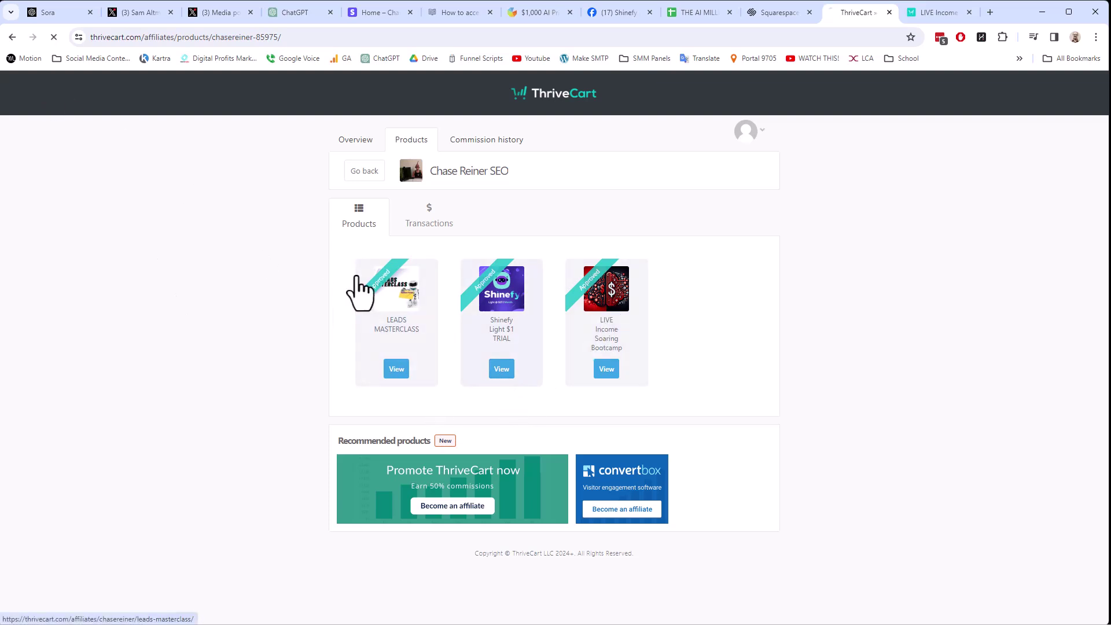
pyautogui.scroll(-2, 260, 306)
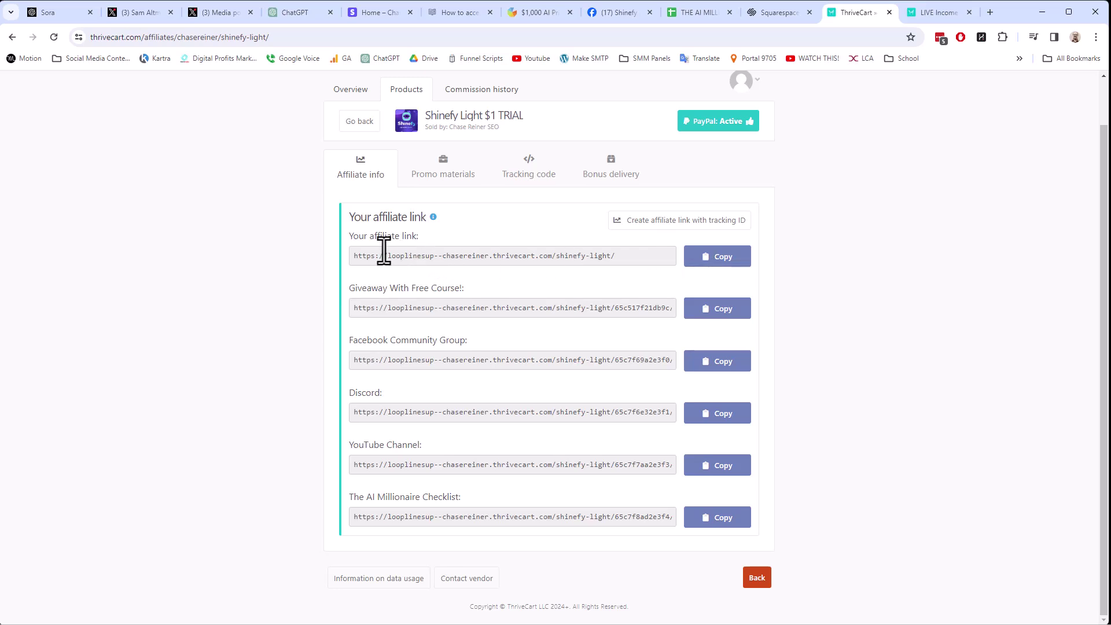
pyautogui.click(731, 262)
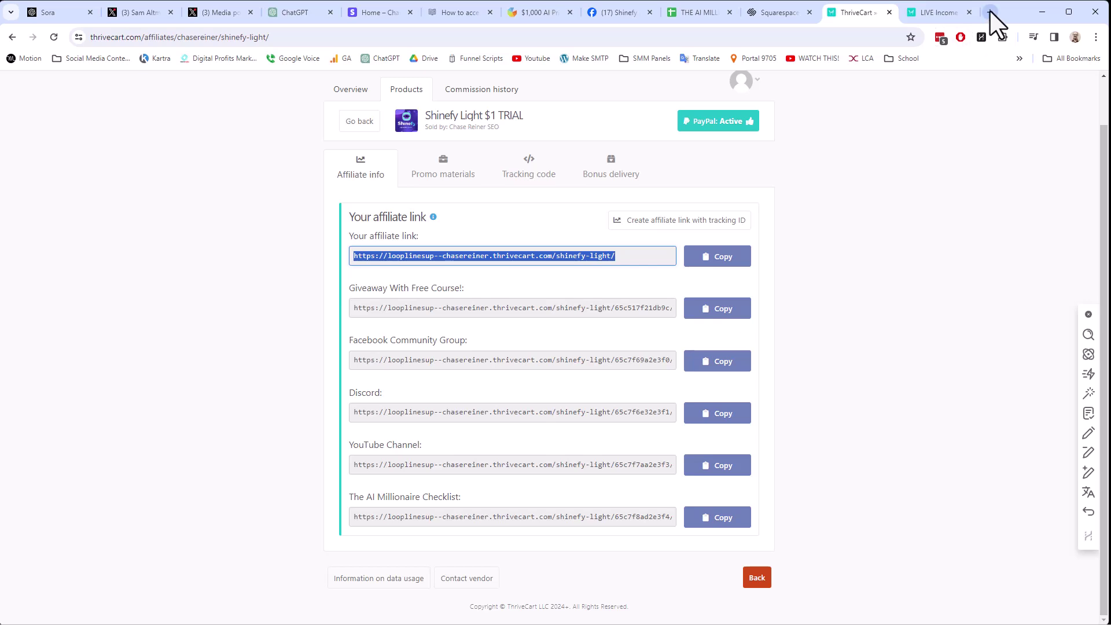
# Step: Load the copied affiliate link in a new browser tab and review the Shinefy sales page, including its trial payment form and testimonials
pyautogui.click(990, 12)
pyautogui.rightClick(500, 37)
pyautogui.click(528, 146)
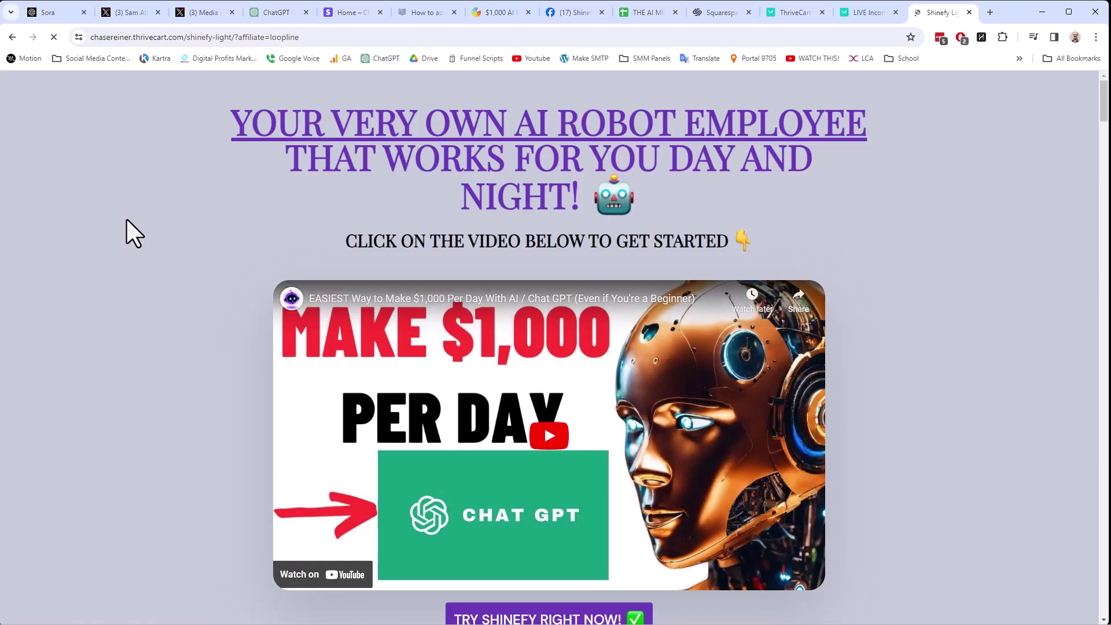
pyautogui.scroll(-2, 266, 291)
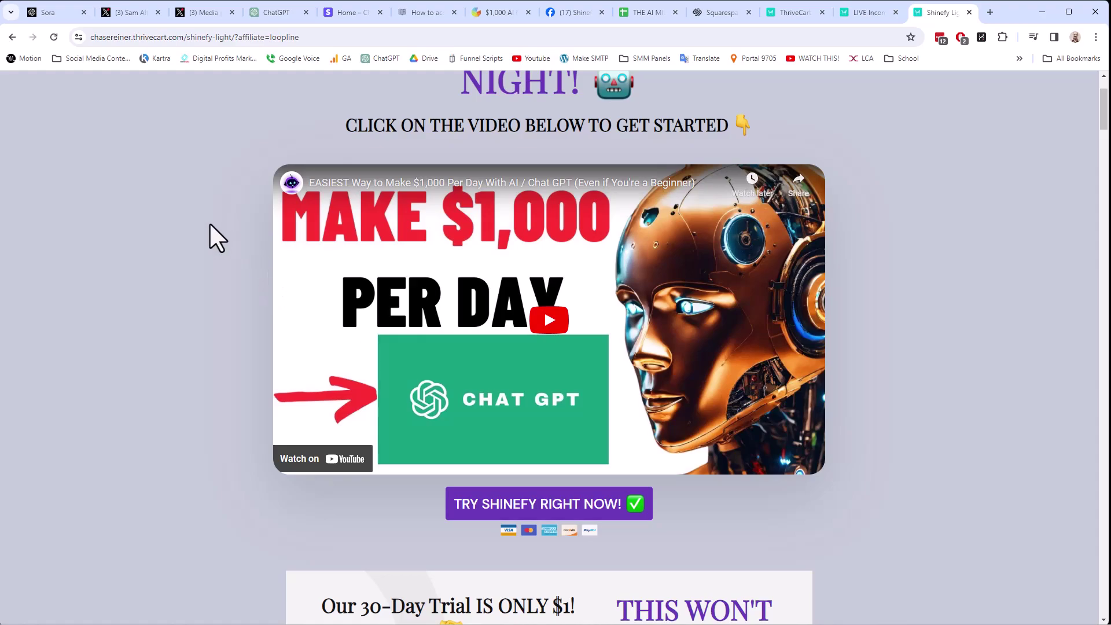
pyautogui.scroll(-20, 209, 213)
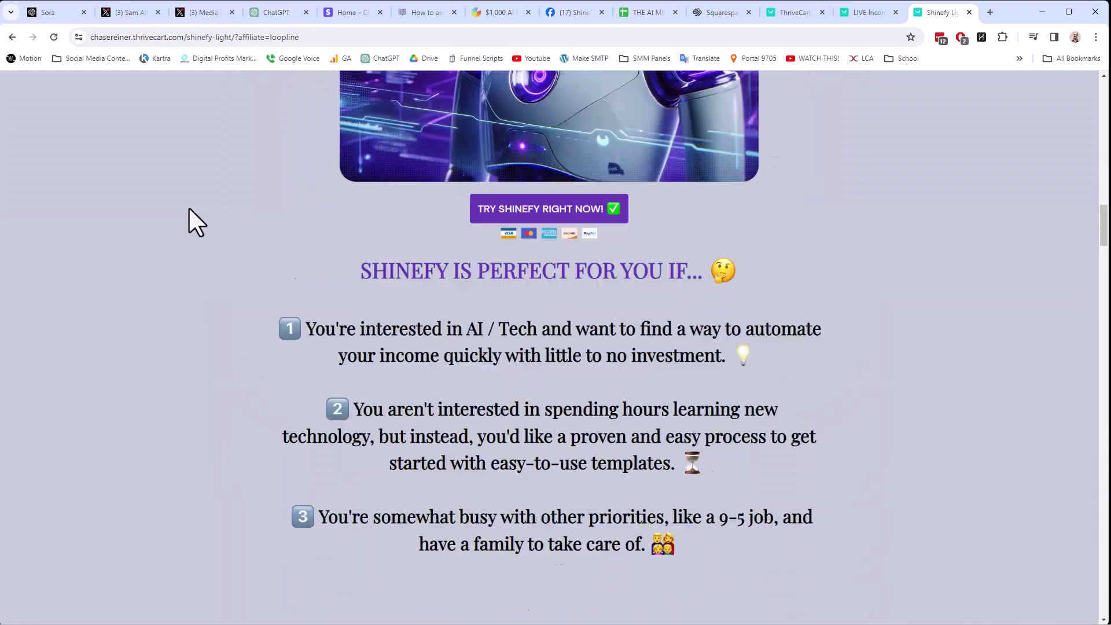
pyautogui.scroll(-20, 192, 202)
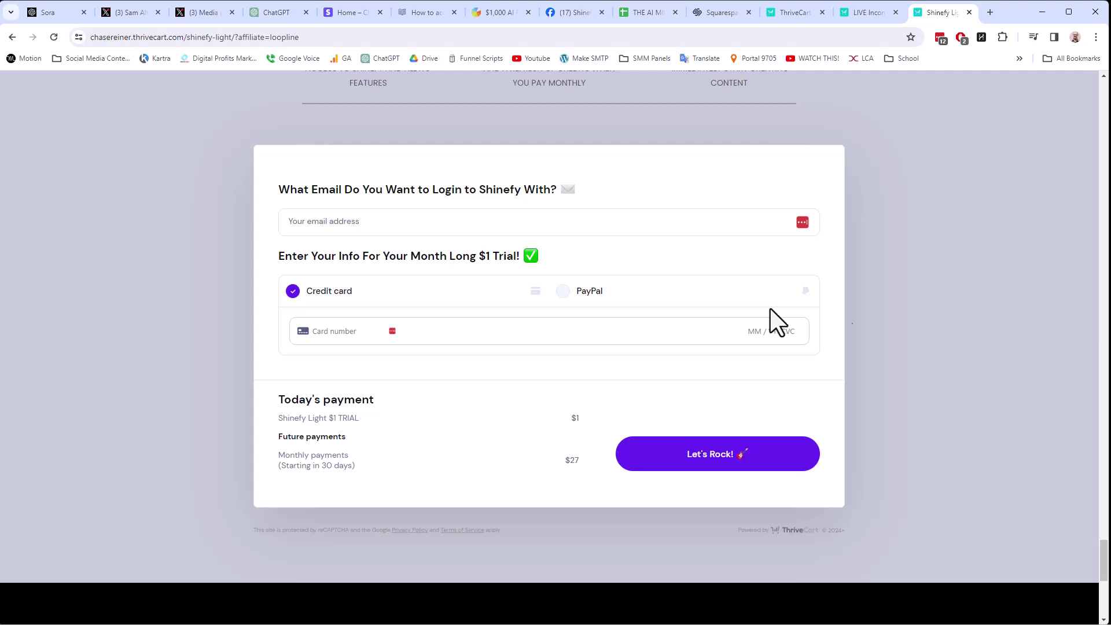
pyautogui.scroll(10, 769, 370)
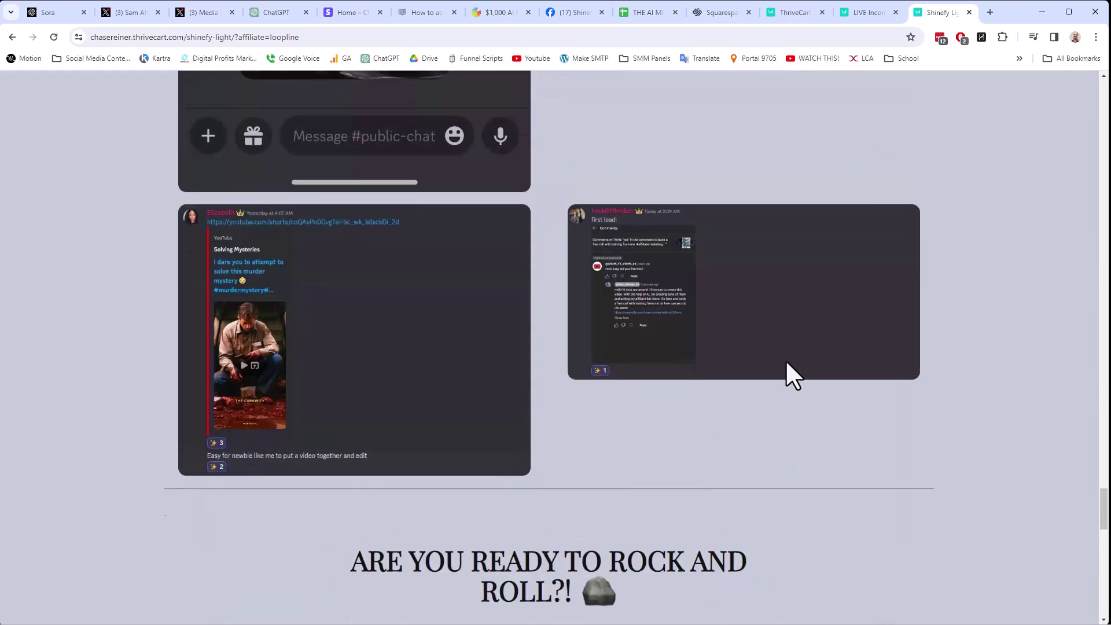
pyautogui.scroll(10, 799, 356)
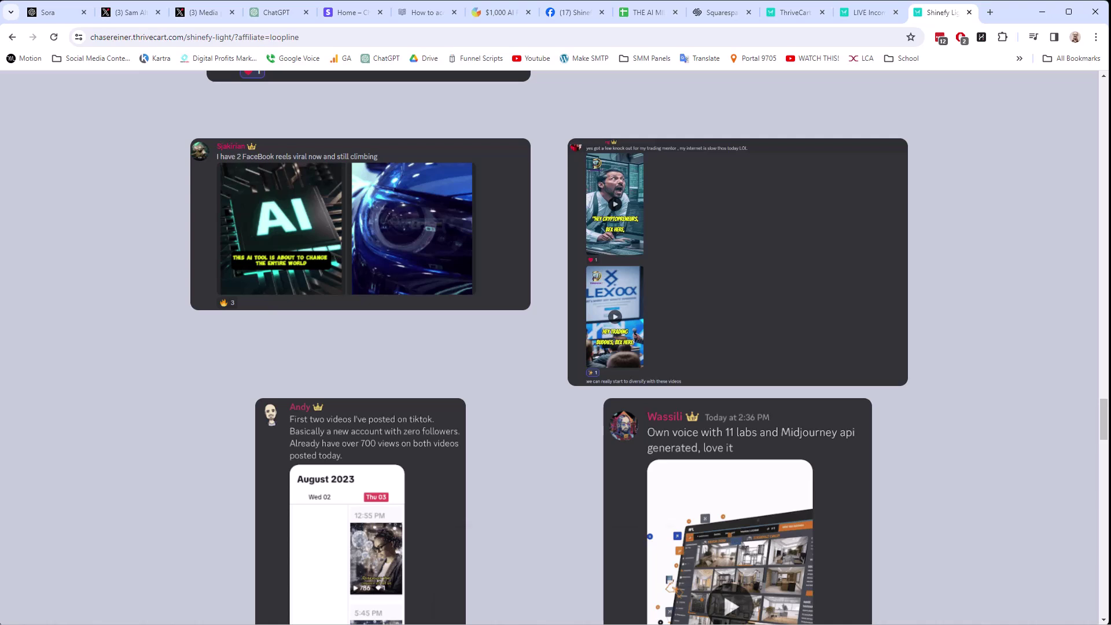
# Step: Return to the Daily Videos.txt notes in Notepad and highlight in turn "Top 5 Websites", "Affiliates - Scary Tool Bots", "Redirects" and "Shinefy"
pyautogui.click(603, 602)
pyautogui.click(489, 272)
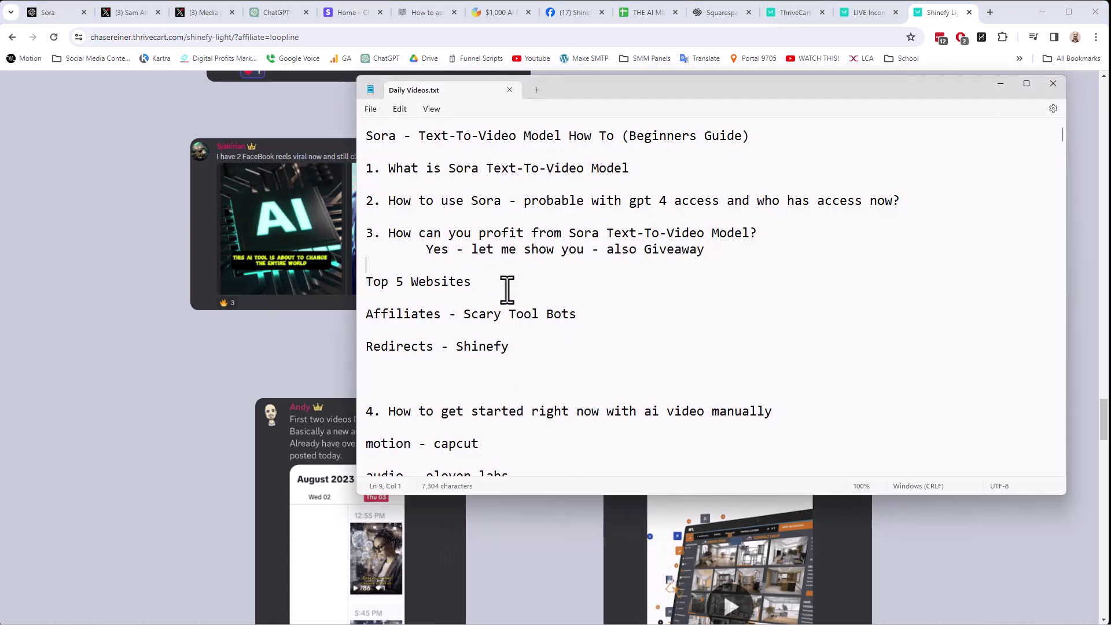
pyautogui.moveTo(499, 284); pyautogui.dragTo(362, 277)
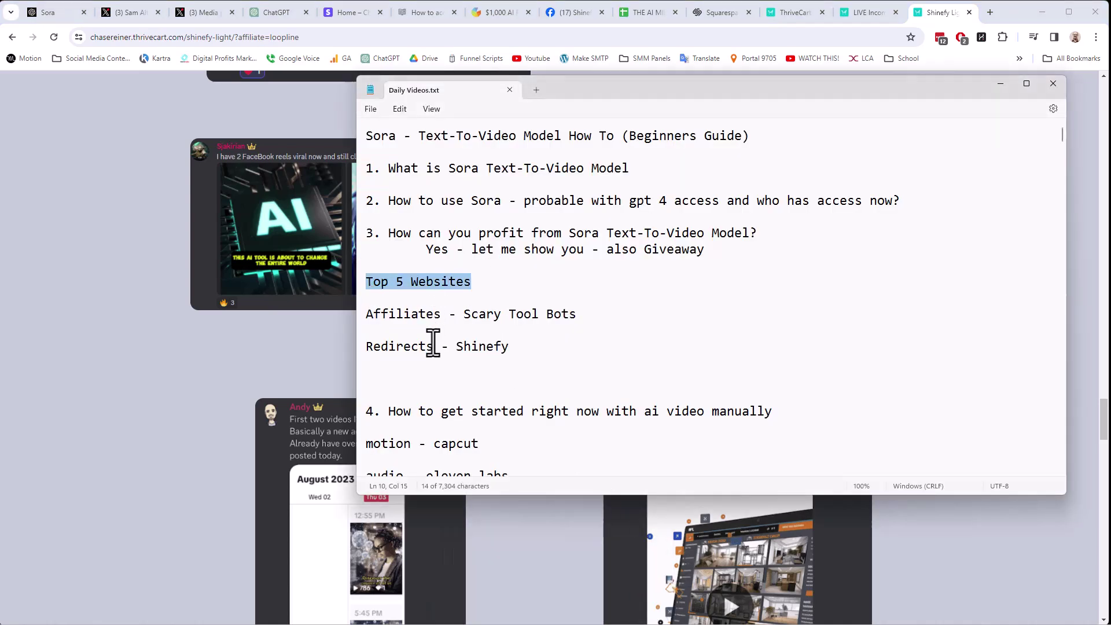
pyautogui.moveTo(580, 315); pyautogui.dragTo(346, 315)
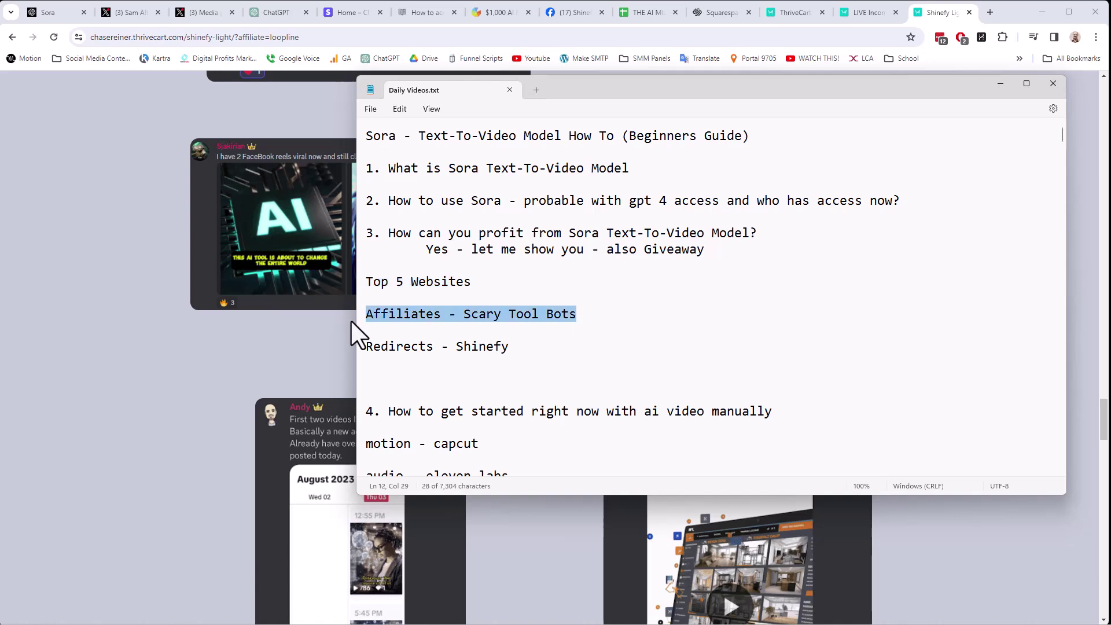
pyautogui.moveTo(434, 350); pyautogui.dragTo(350, 350)
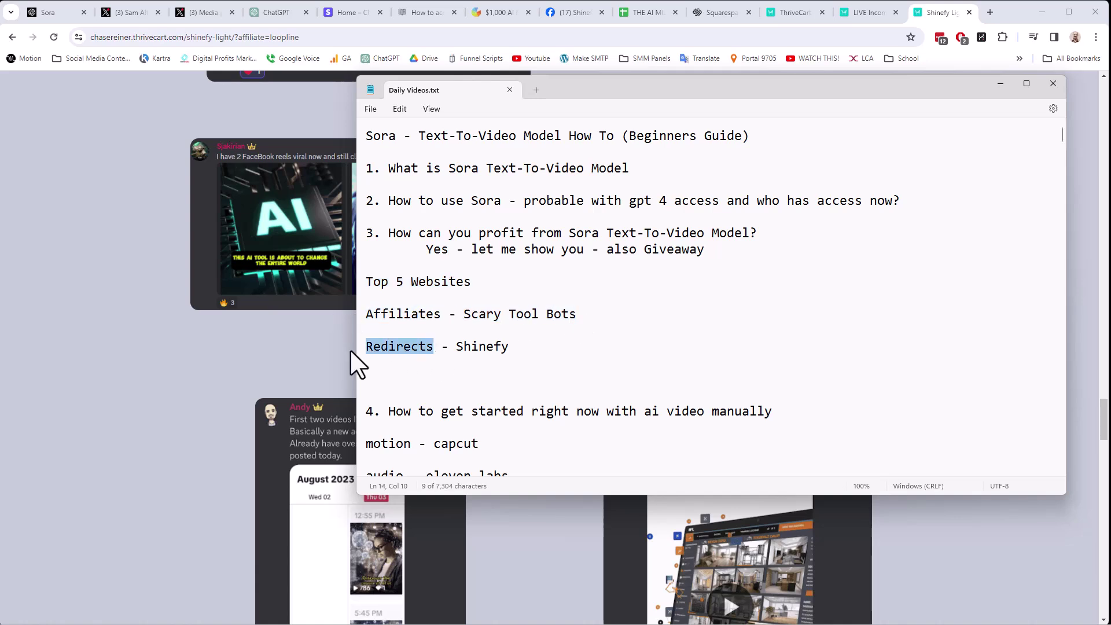
pyautogui.moveTo(508, 350); pyautogui.dragTo(474, 347)
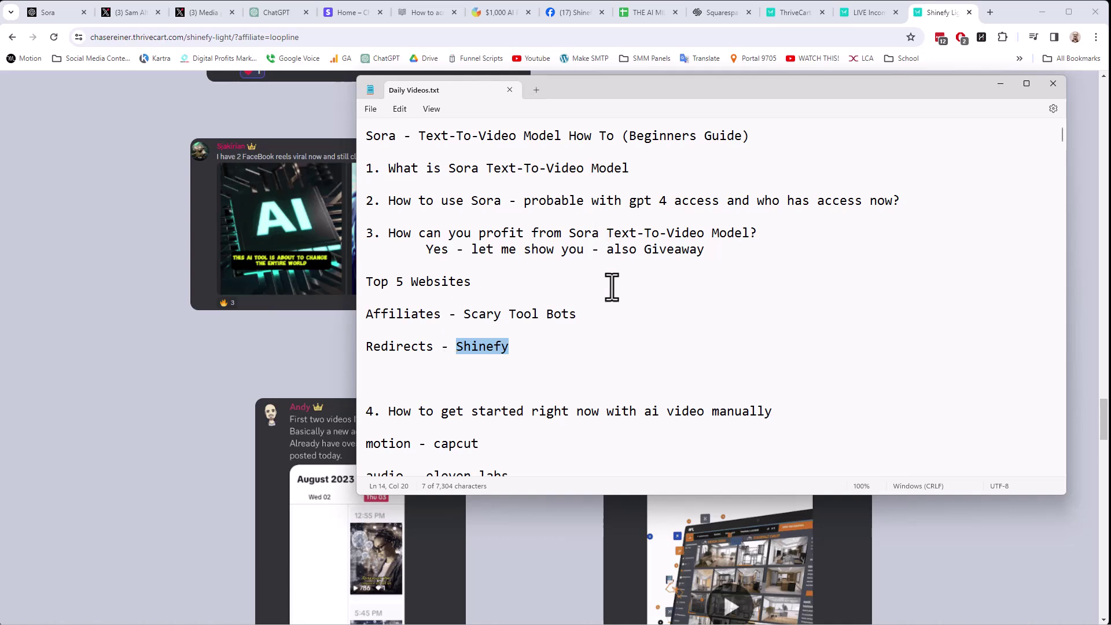
# Step: Highlight "motion" and "capcut" under item 4 of the notes, and switch to the 0727 project in CapCut
pyautogui.scroll(-2, 529, 347)
pyautogui.scroll(-1, 528, 335)
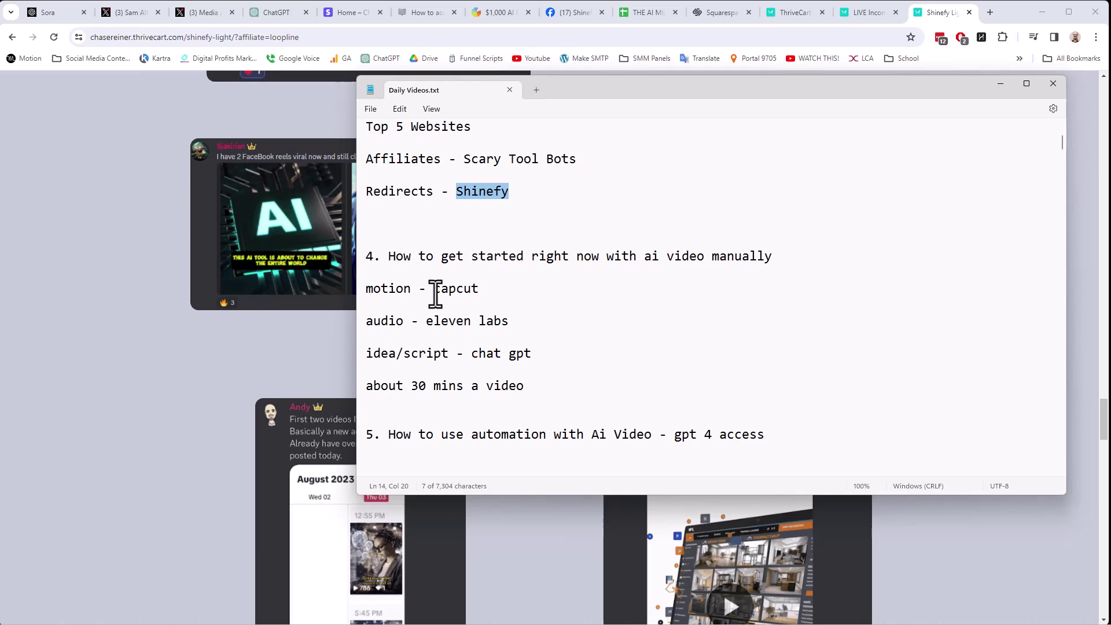
pyautogui.doubleClick(370, 288)
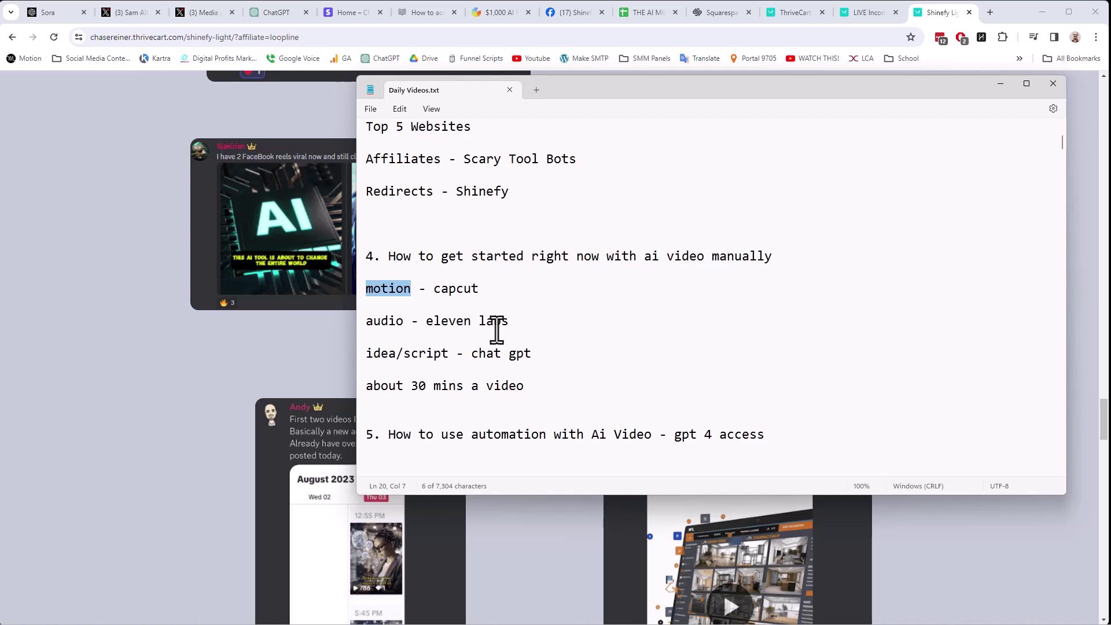
pyautogui.click(414, 293)
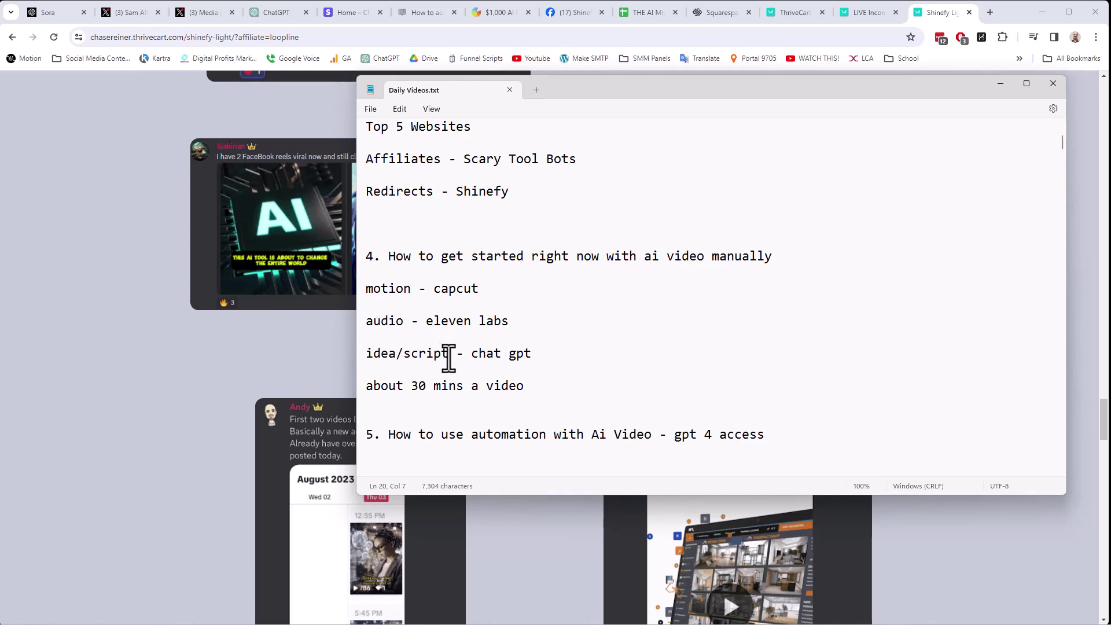
pyautogui.moveTo(412, 292); pyautogui.dragTo(360, 293)
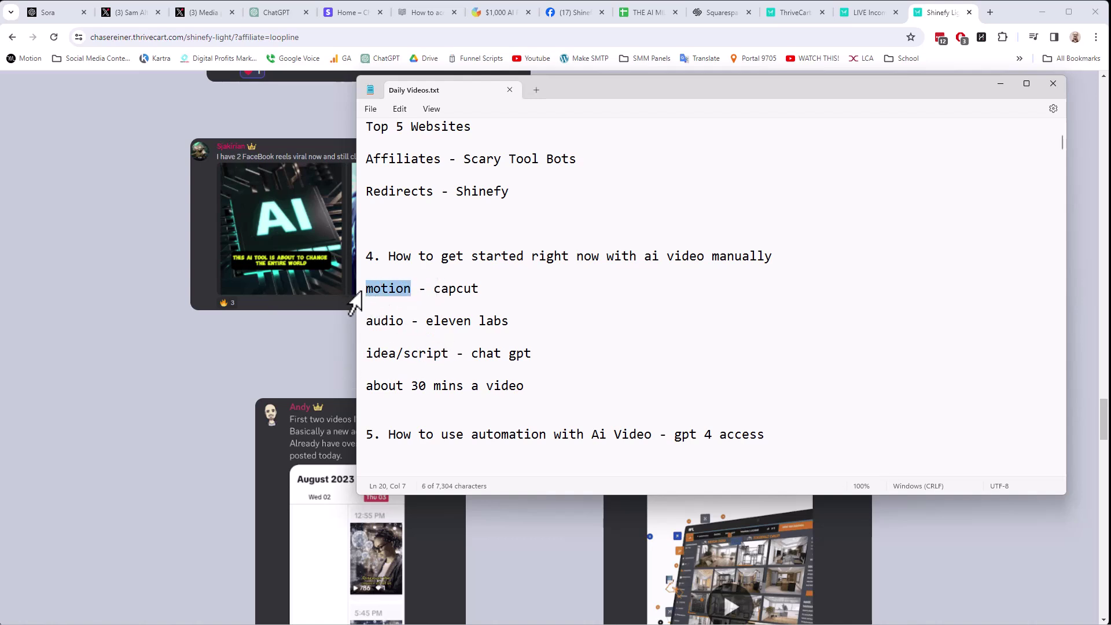
pyautogui.doubleClick(440, 290)
pyautogui.moveTo(582, 622)
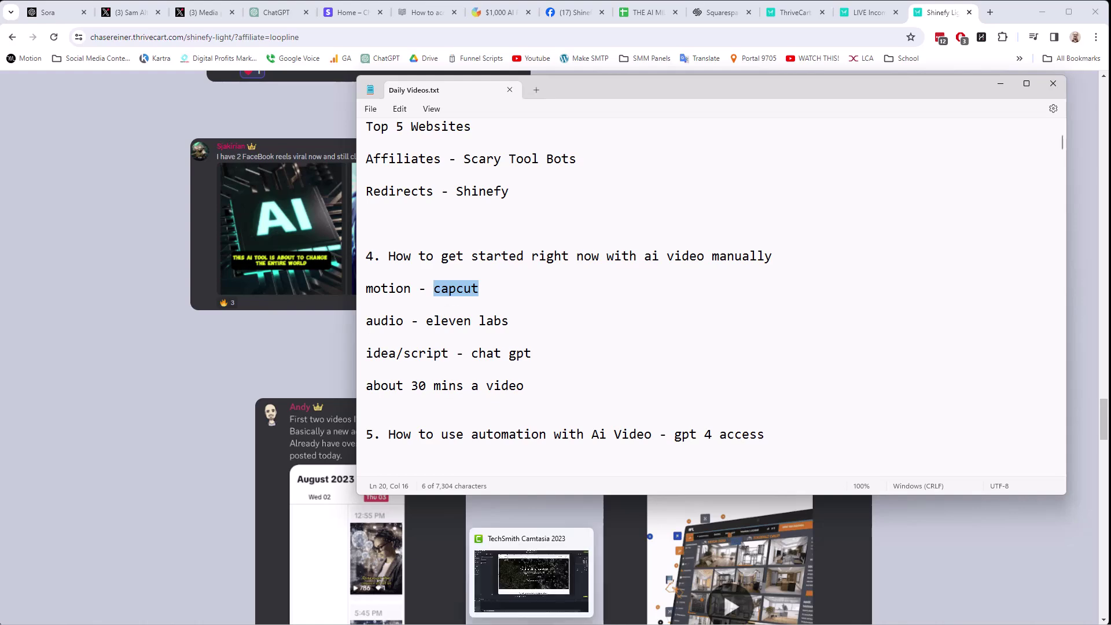
pyautogui.click(582, 579)
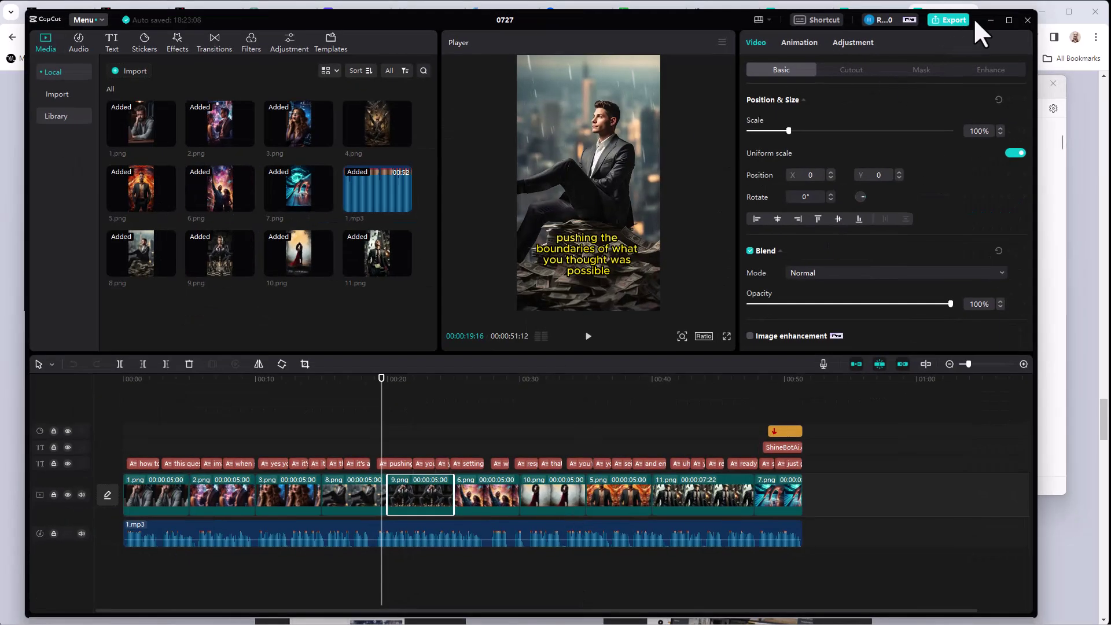
# Step: Return from CapCut to the Daily Videos.txt notes and highlight in turn "audio", "eleven labs" and "idea/script" under item 4
pyautogui.click(987, 21)
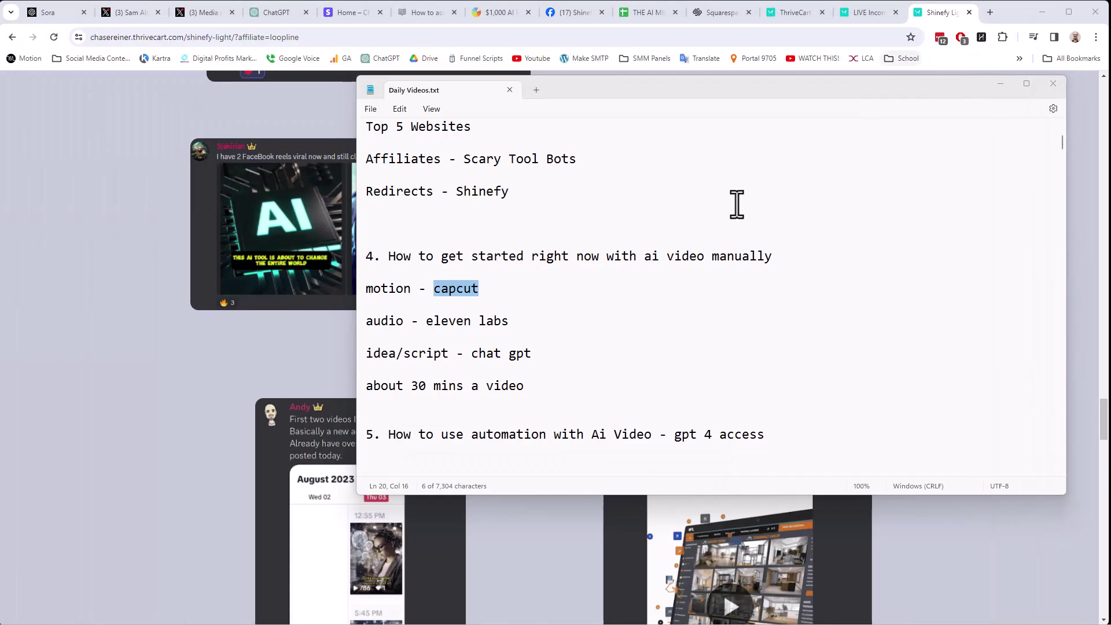
pyautogui.click(411, 321)
pyautogui.doubleClick(393, 322)
pyautogui.moveTo(528, 320); pyautogui.dragTo(424, 332)
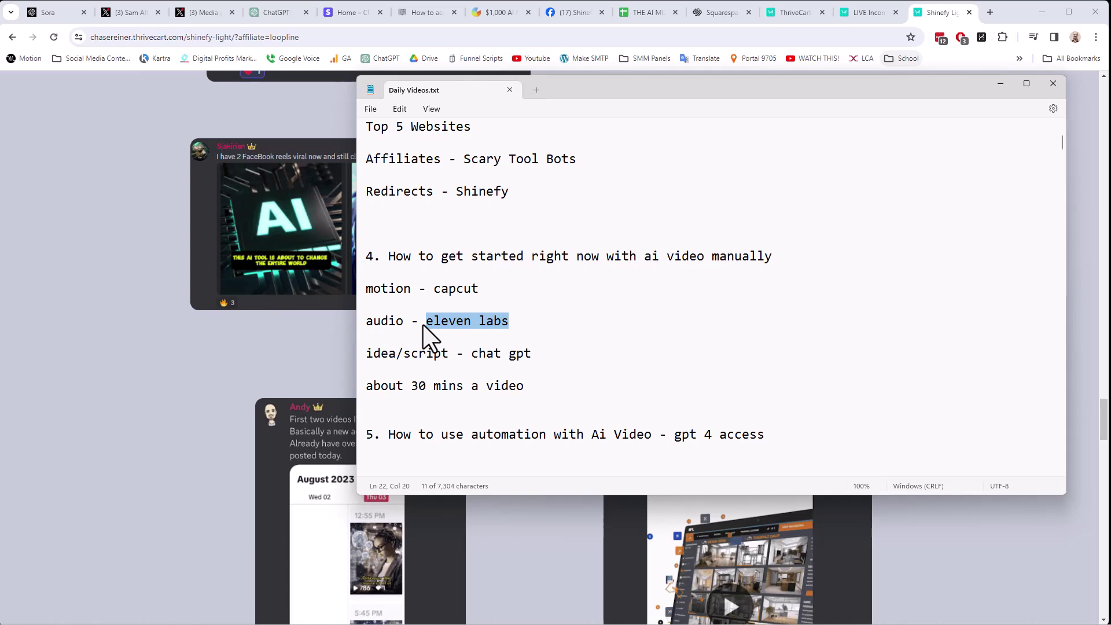
pyautogui.moveTo(448, 354); pyautogui.dragTo(366, 354)
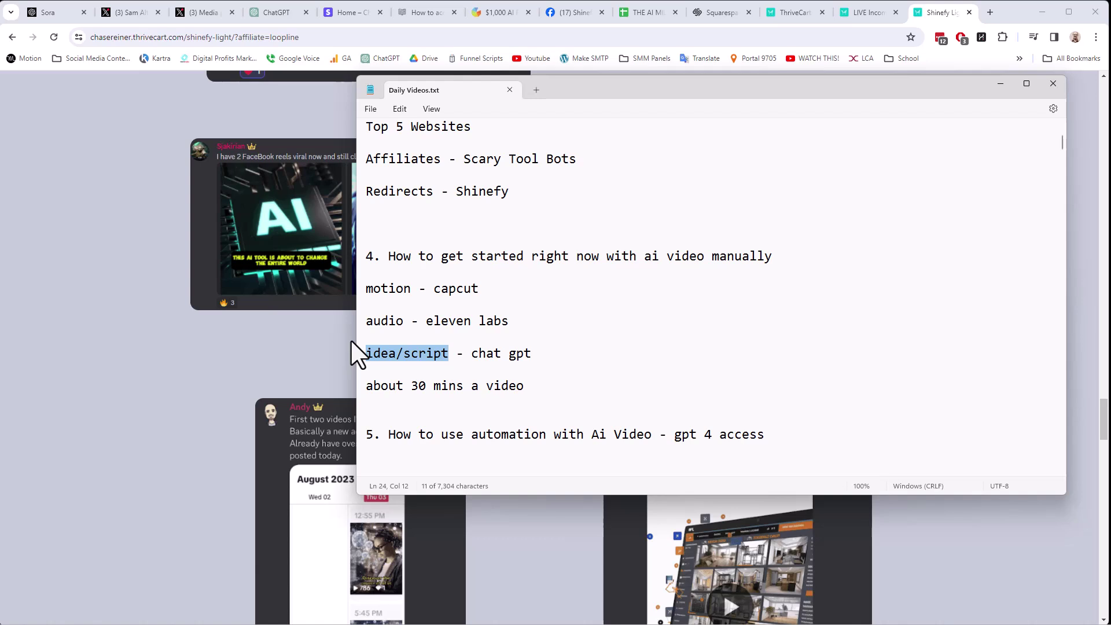
# Step: Play part of the Shinefy Facebook page's most popular video, and highlight "audio - eleven labs" back in the Daily Videos.txt notes
pyautogui.click(588, 16)
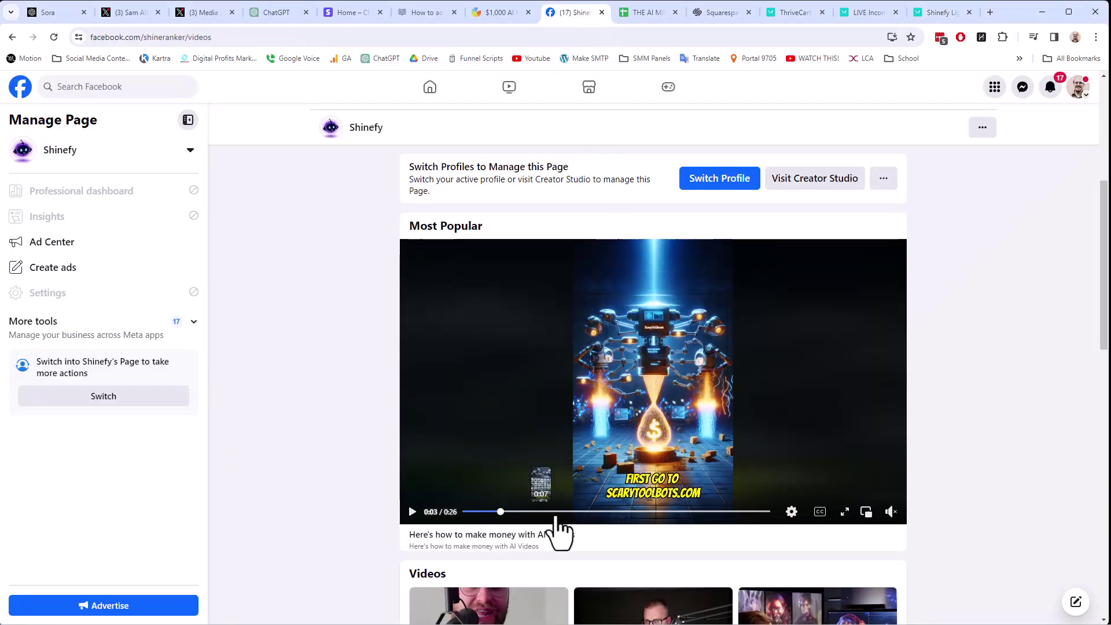
pyautogui.click(412, 512)
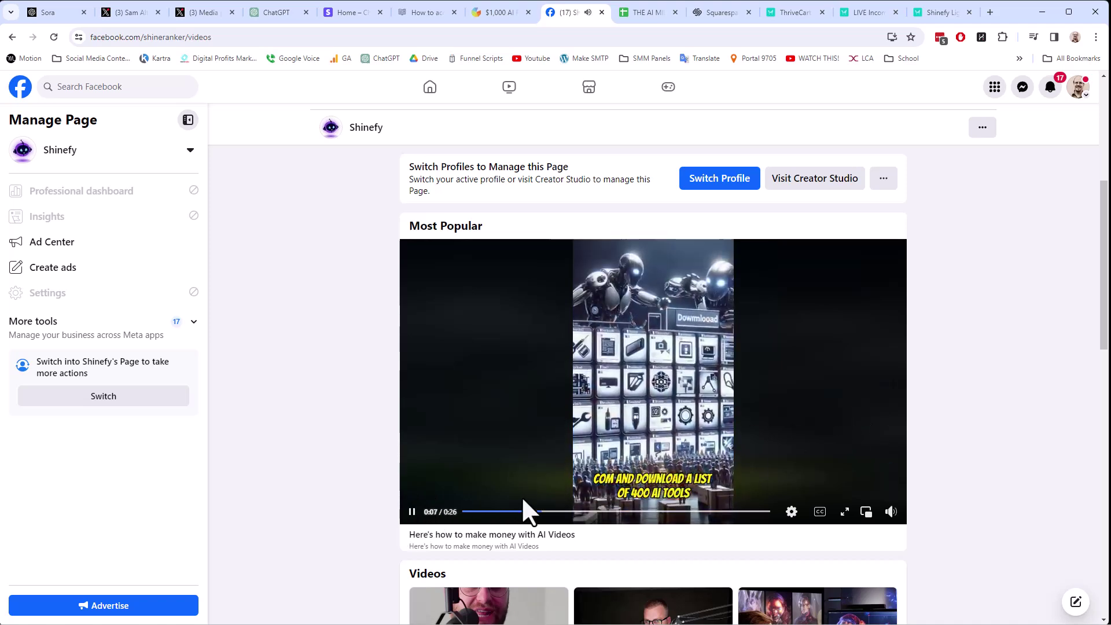
pyautogui.click(412, 511)
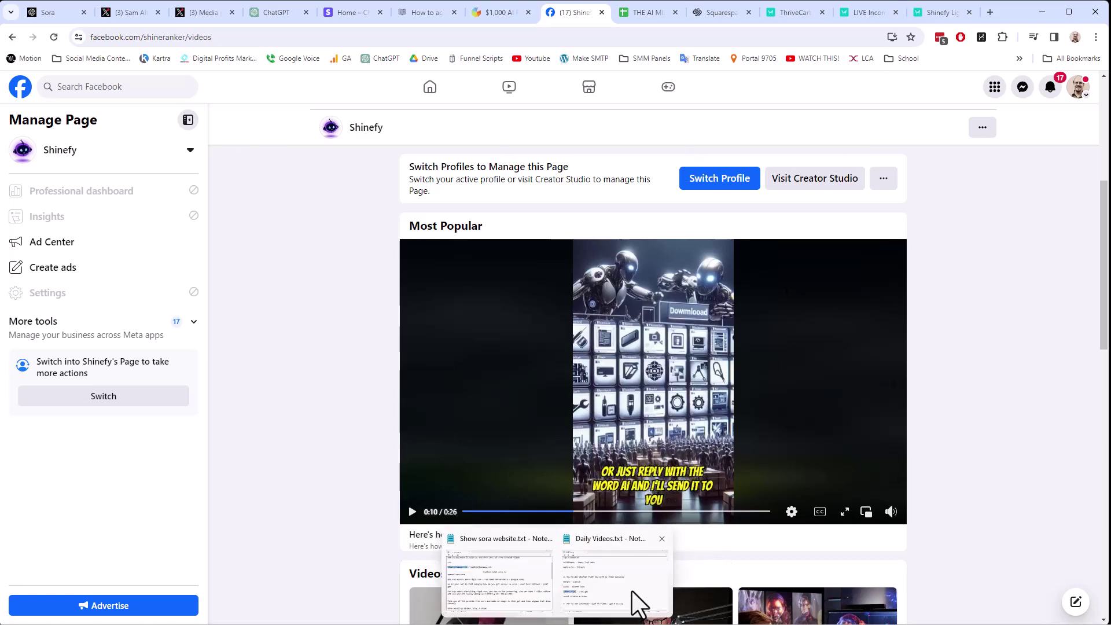
pyautogui.click(637, 604)
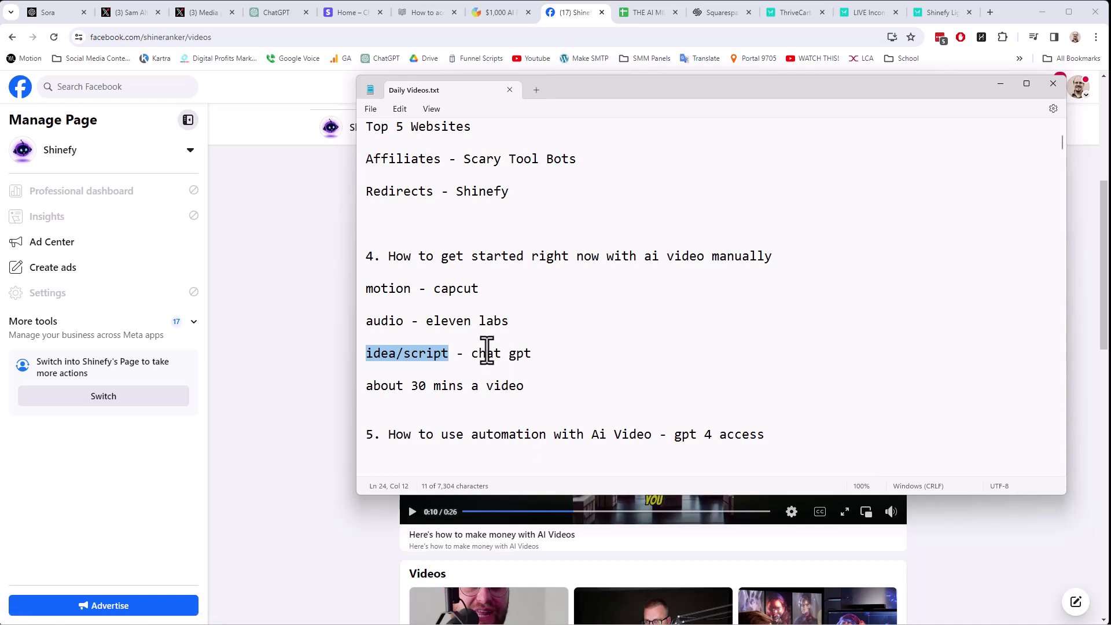
pyautogui.moveTo(511, 321); pyautogui.dragTo(364, 330)
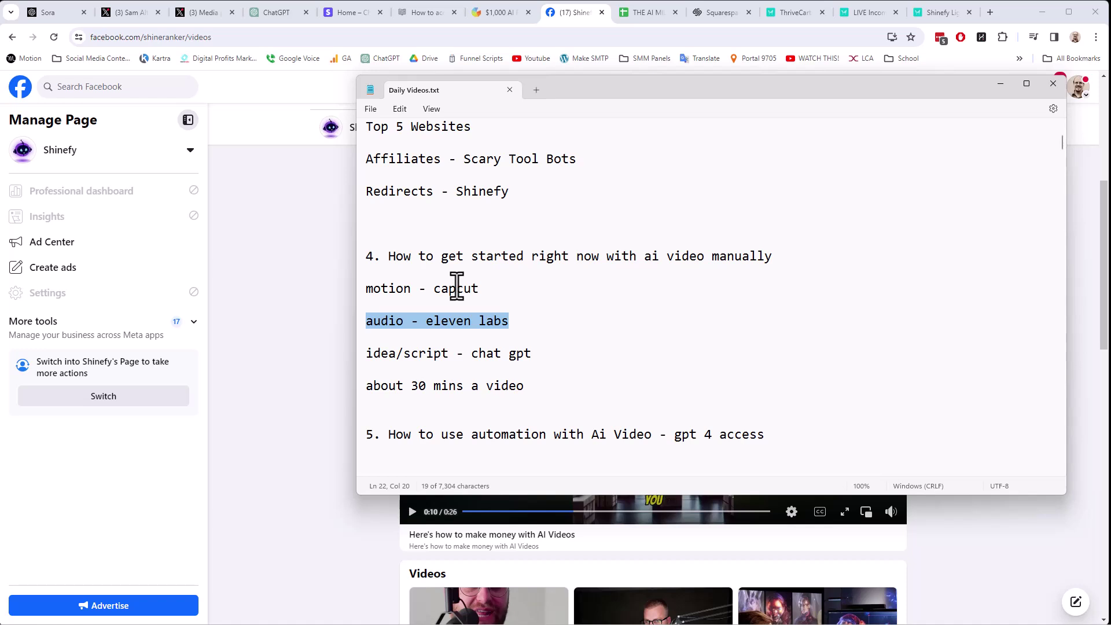
# Step: Switch to ChatGPT to examine the Plus and Team plan options, and bring the Daily Videos.txt notes back up
pyautogui.click(275, 11)
pyautogui.click(46, 603)
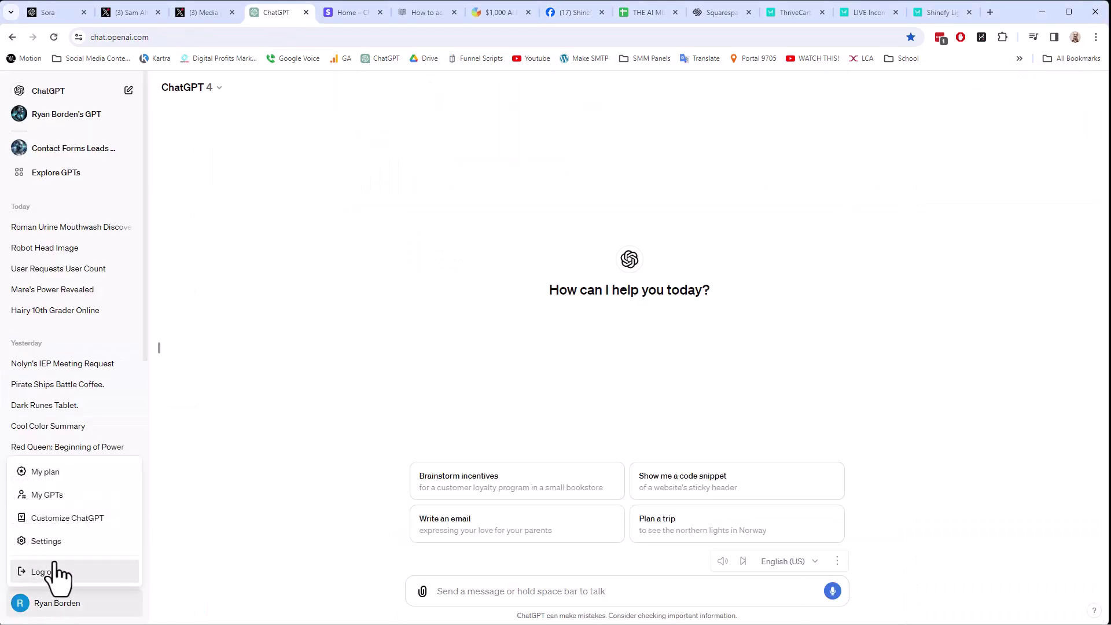
pyautogui.click(52, 471)
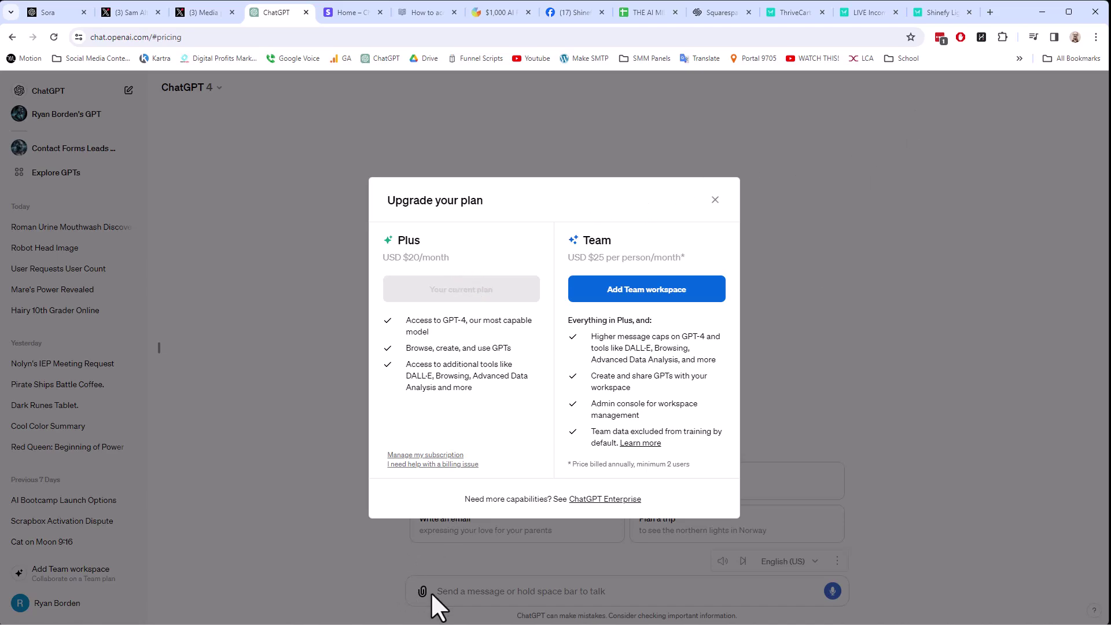
pyautogui.moveTo(556, 623)
pyautogui.moveTo(609, 573)
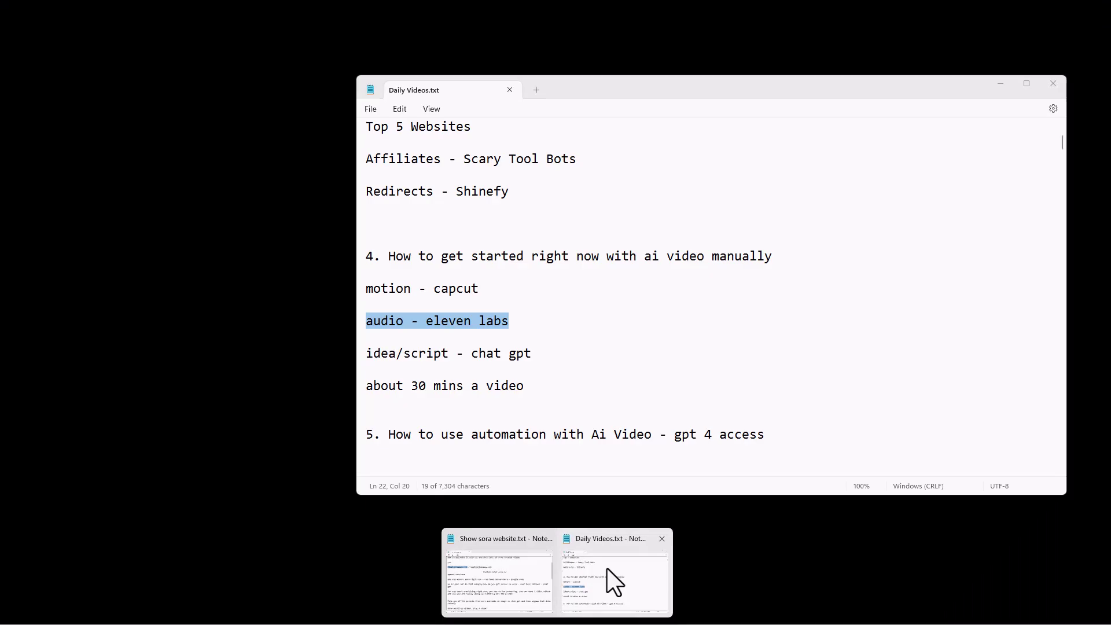
pyautogui.click(614, 584)
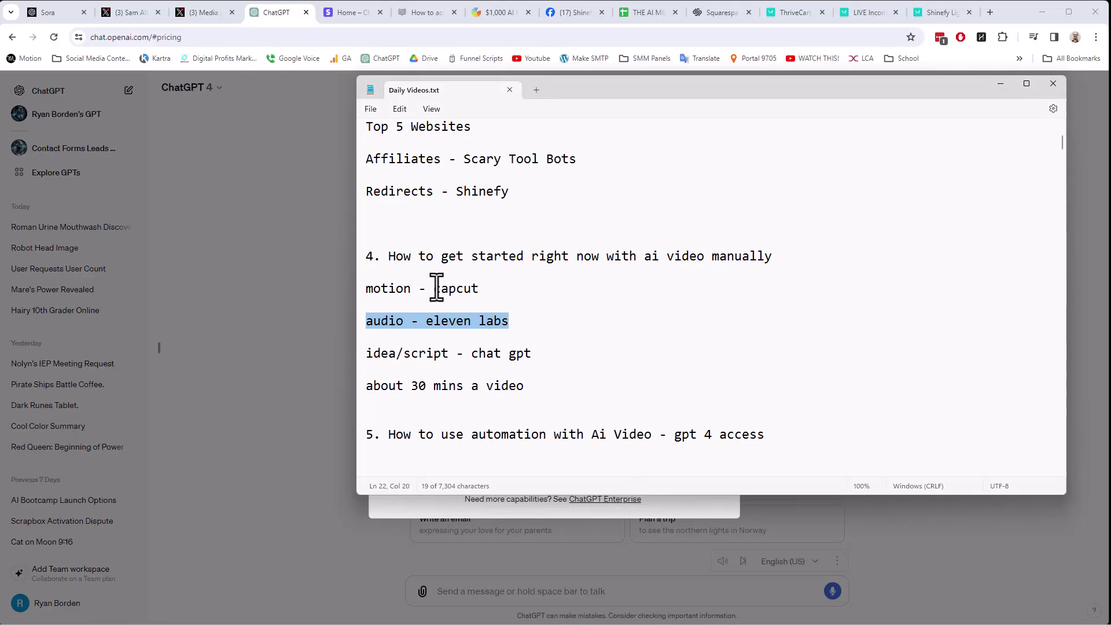
# Step: Switch to the 0727 project in CapCut, move the playhead to the start and preview the first few seconds of the video
pyautogui.moveTo(645, 622)
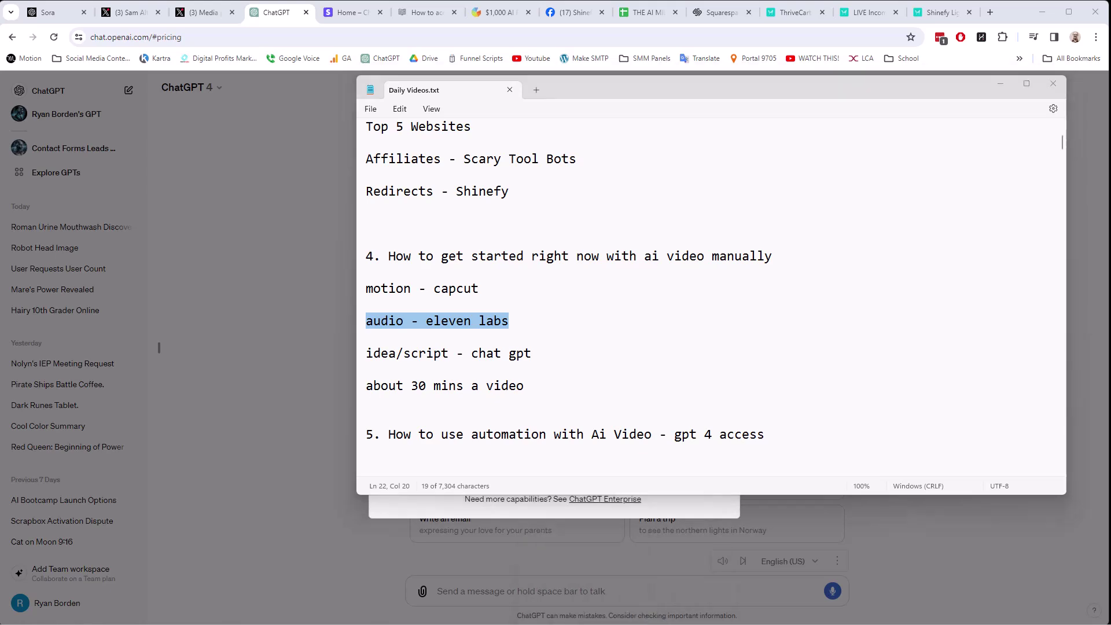
pyautogui.click(584, 582)
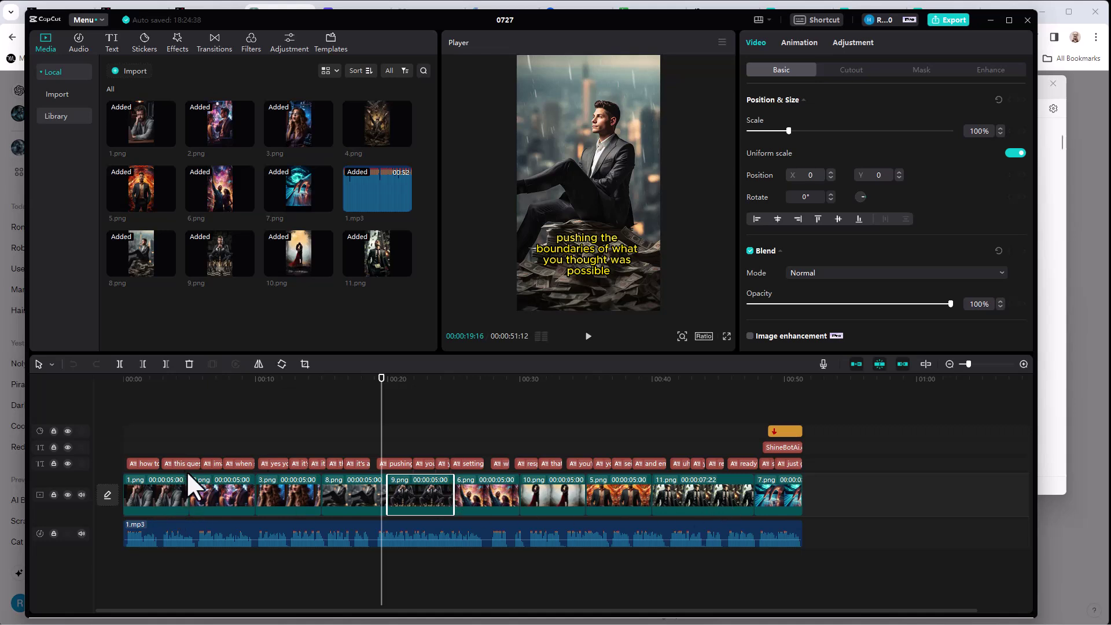
pyautogui.moveTo(379, 389); pyautogui.dragTo(290, 391)
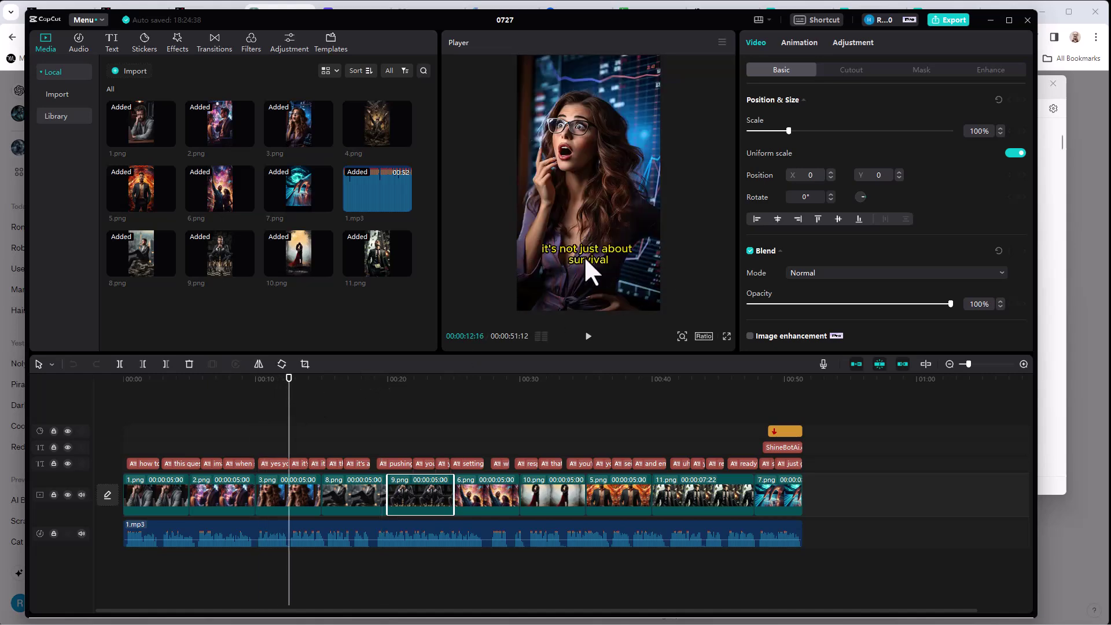
pyautogui.moveTo(289, 383); pyautogui.dragTo(113, 407)
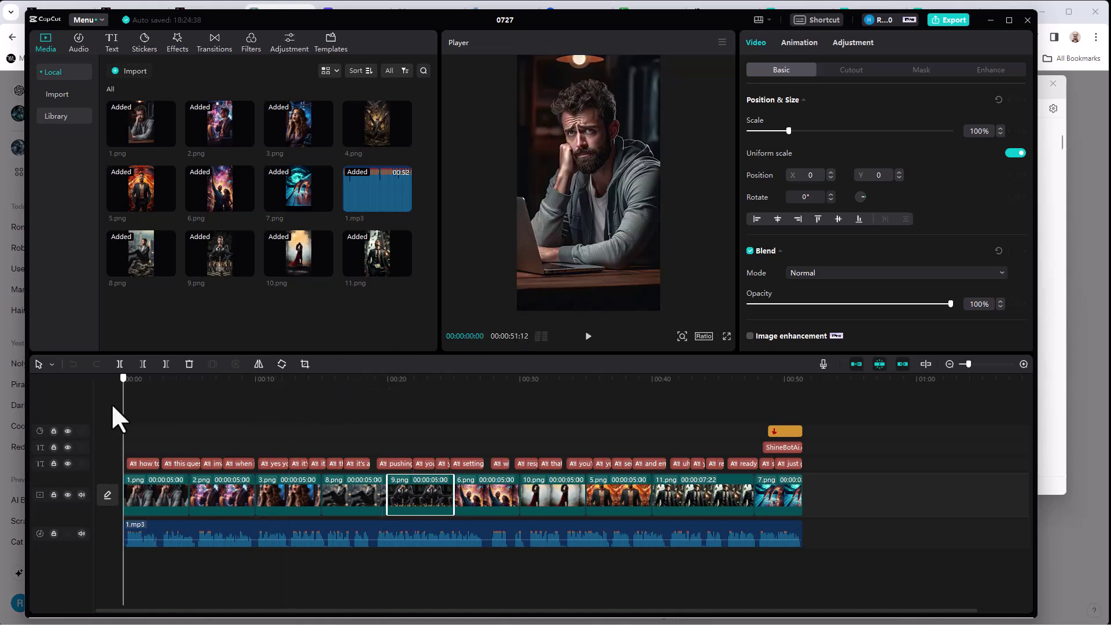
pyautogui.click(588, 336)
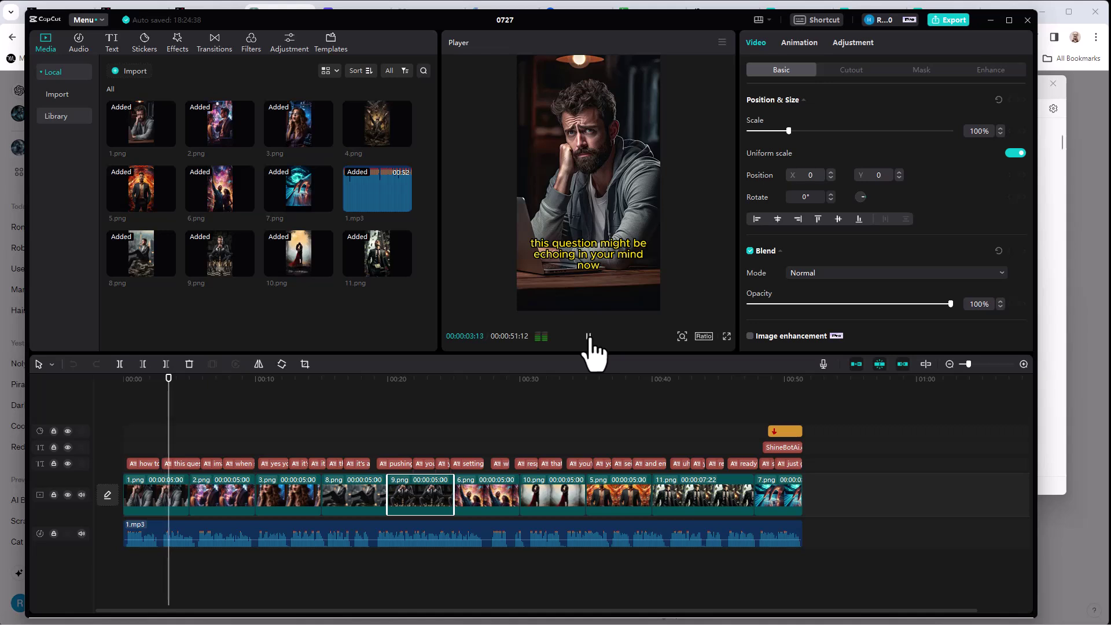
pyautogui.click(589, 337)
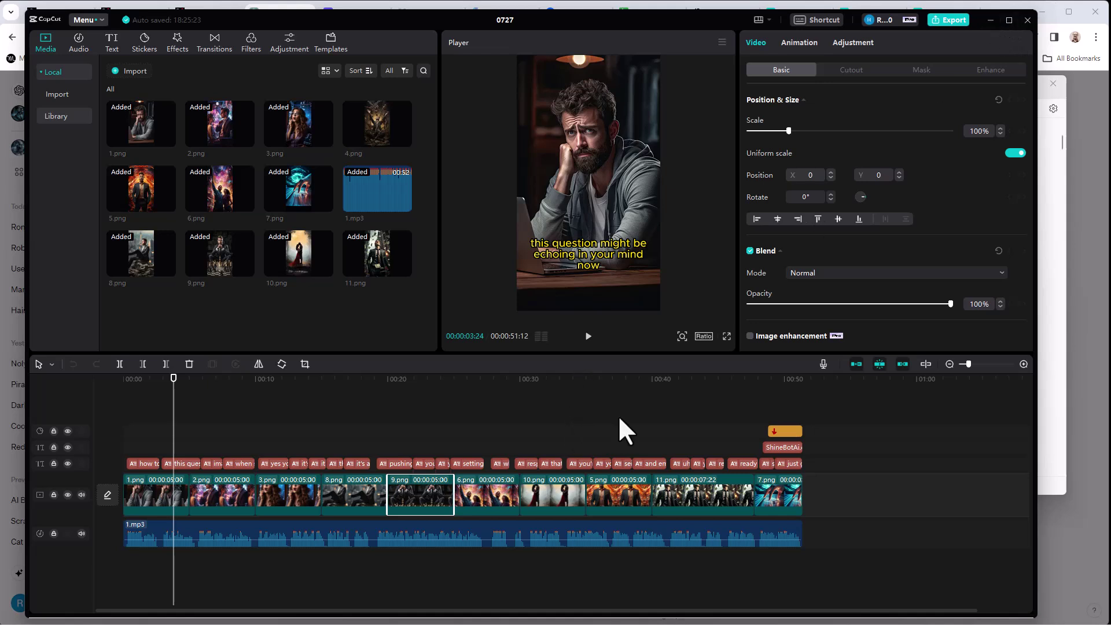
# Step: Back in the Daily Videos.txt notes, highlight in turn "eleven labs", "chat gpt", "capcut" and the item 5 heading about automation with Ai Video
pyautogui.click(989, 18)
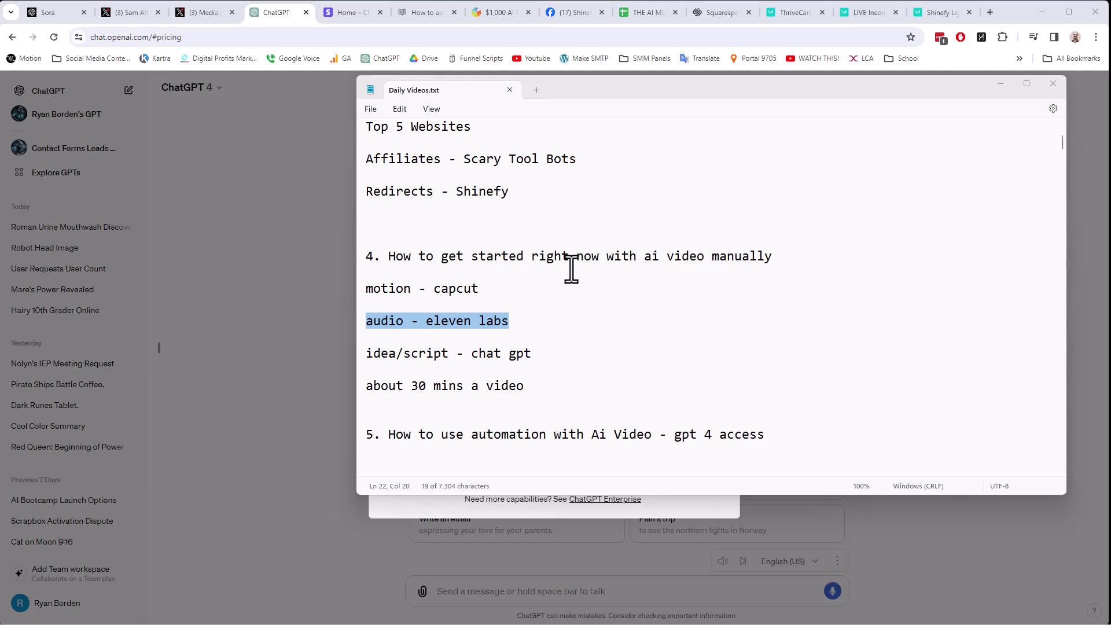
pyautogui.moveTo(512, 323); pyautogui.dragTo(424, 324)
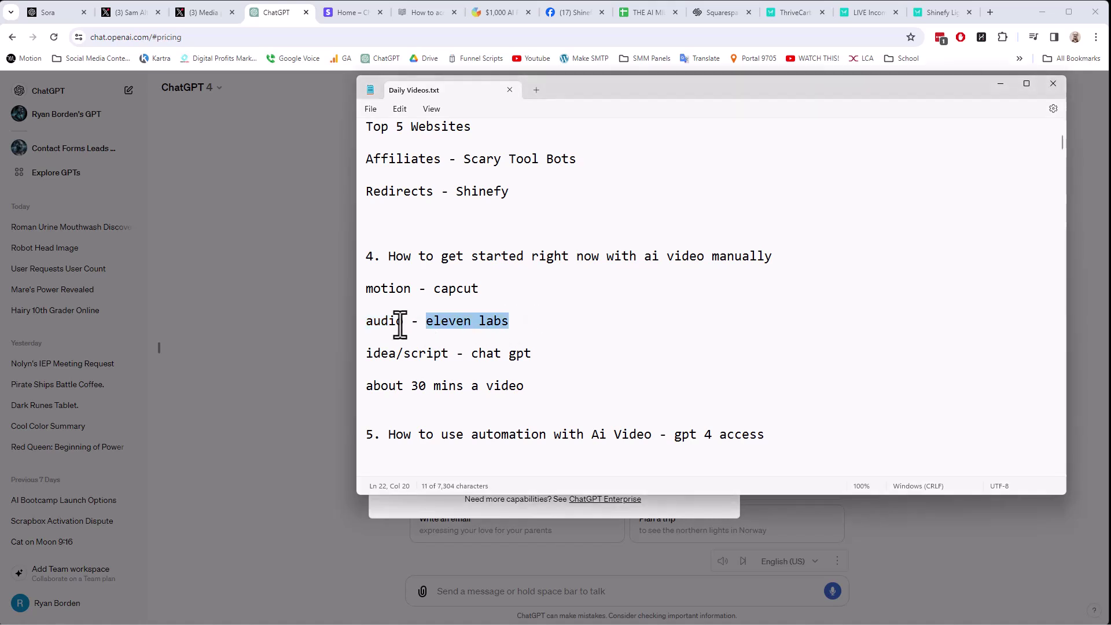
pyautogui.moveTo(575, 360); pyautogui.dragTo(492, 353)
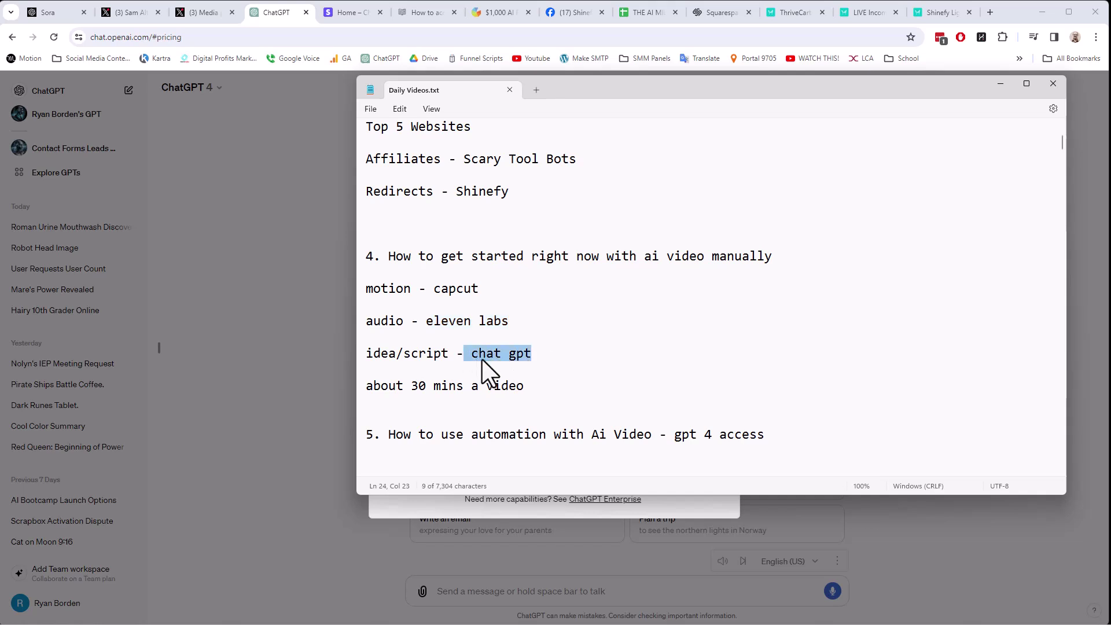
pyautogui.moveTo(496, 290); pyautogui.dragTo(439, 302)
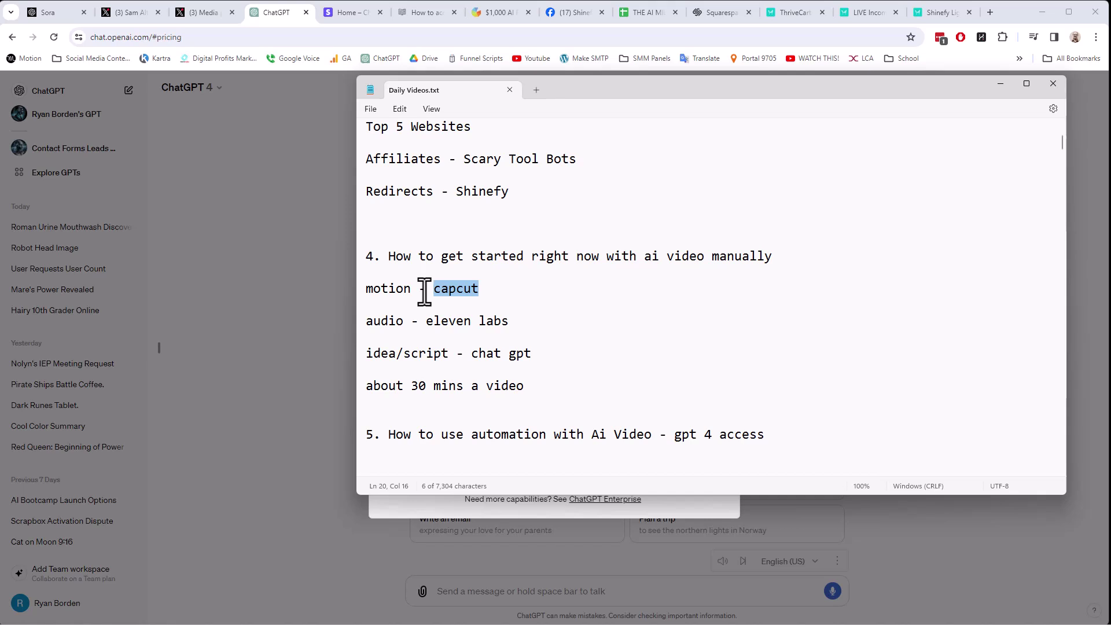
pyautogui.scroll(-1, 620, 352)
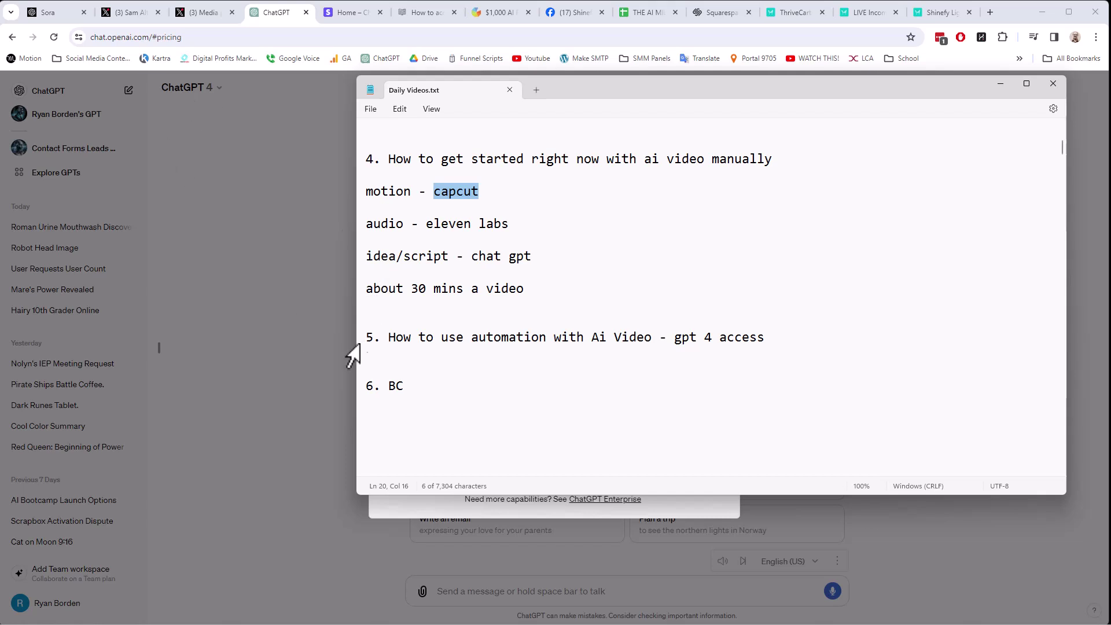
pyautogui.moveTo(394, 338); pyautogui.dragTo(776, 346)
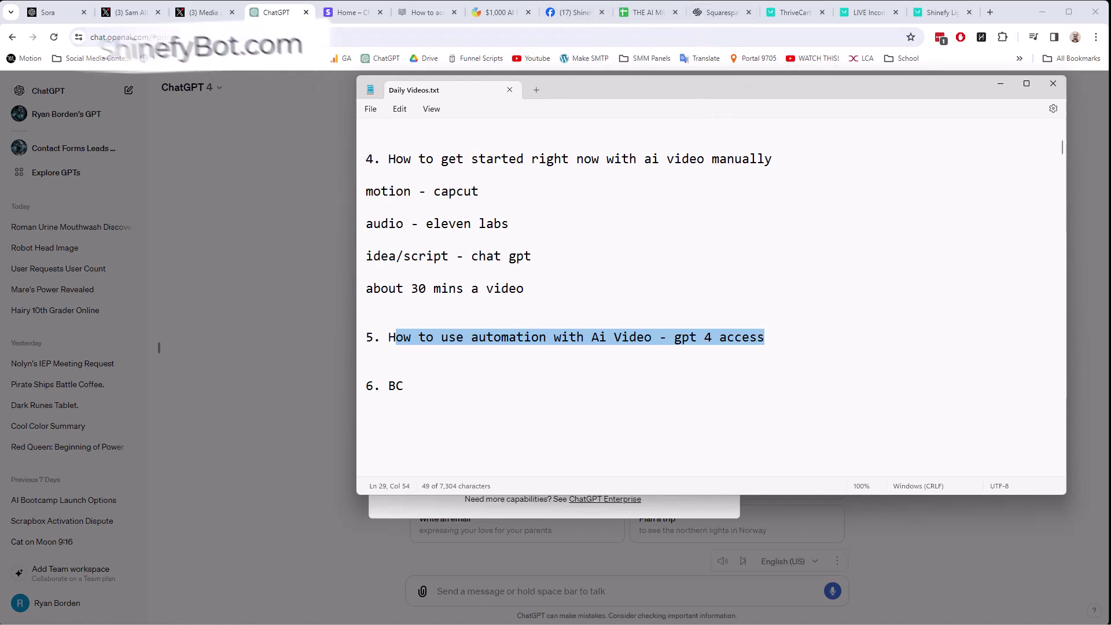
# Step: Open the Shinefy website in the browser and log in to reach its tools dashboard
pyautogui.click(596, 18)
pyautogui.click(783, 12)
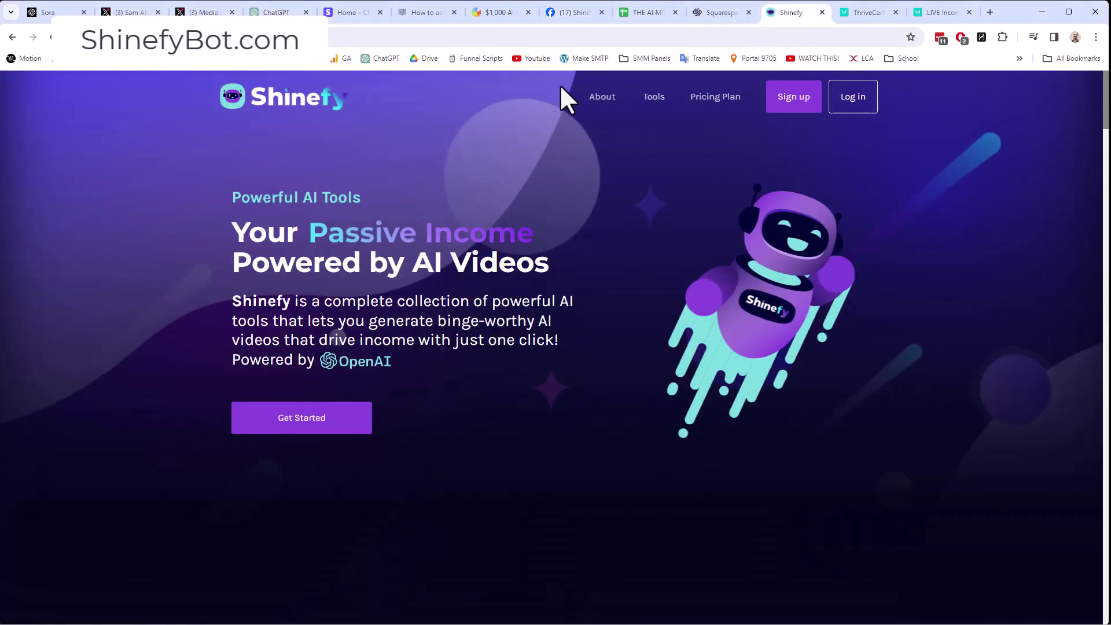
pyautogui.click(856, 107)
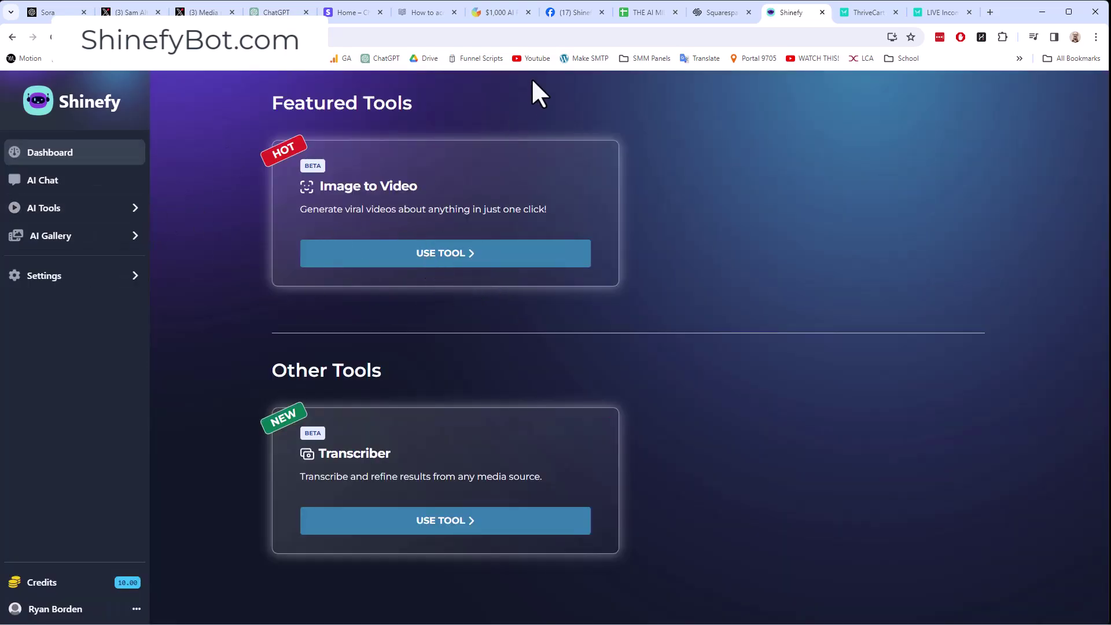
pyautogui.click(555, 13)
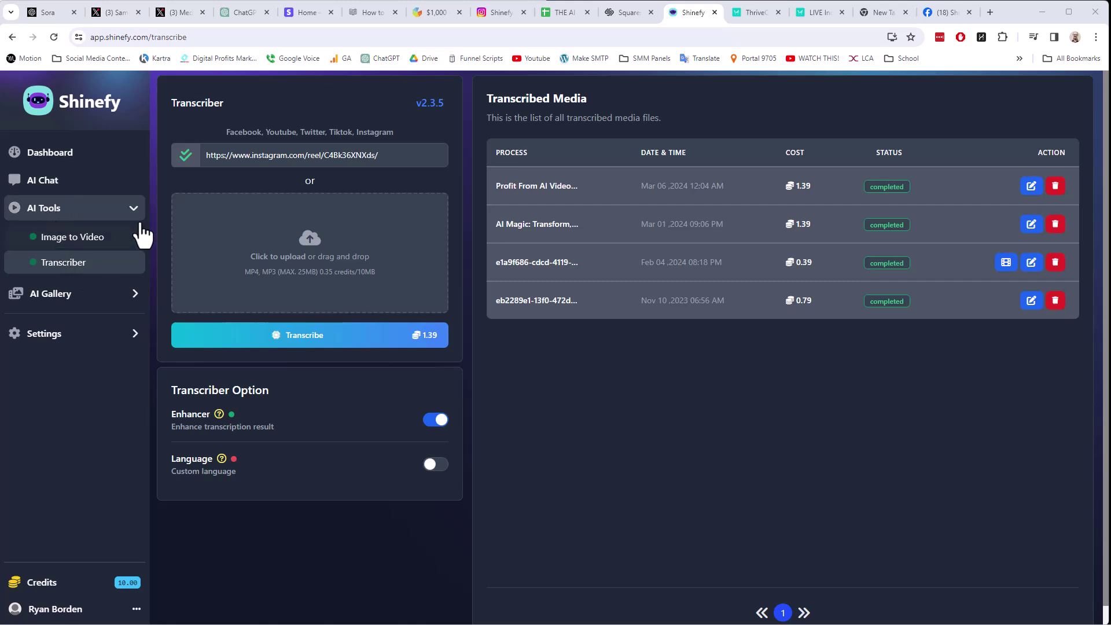
pyautogui.click(285, 342)
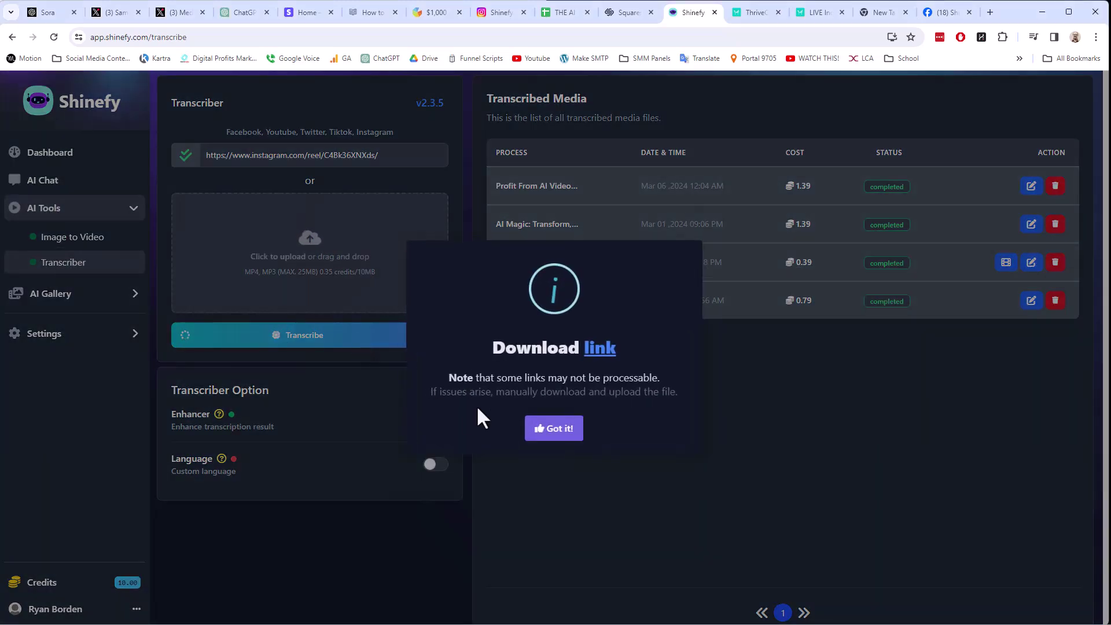
pyautogui.click(541, 430)
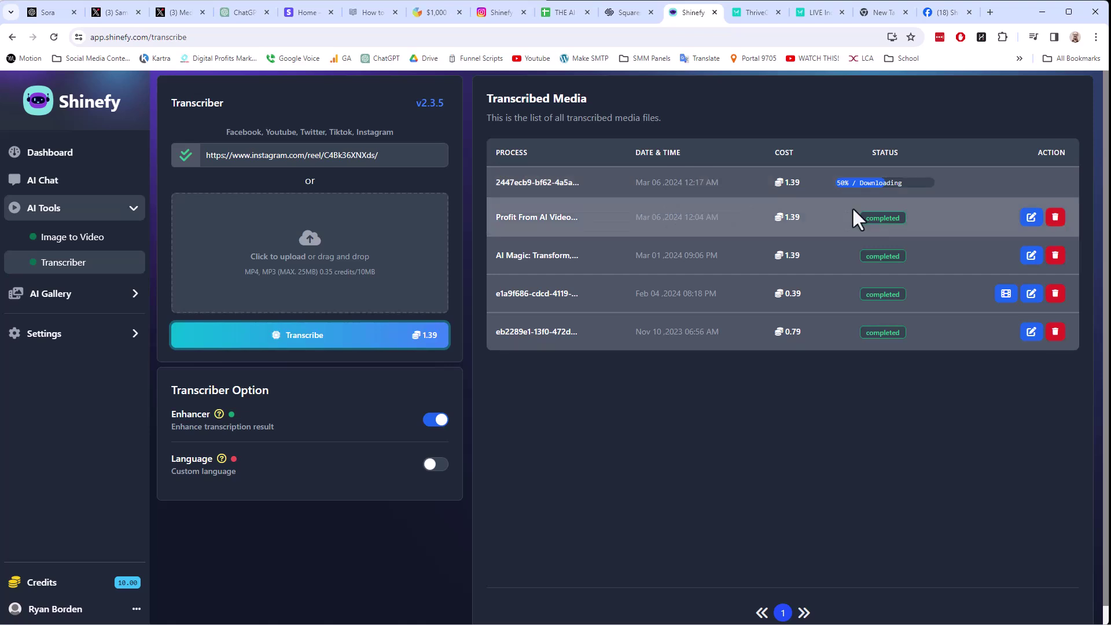
# Step: Open the completed "Profit From AI Video Tools" transcription and copy its full text
pyautogui.click(1031, 218)
pyautogui.moveTo(720, 242); pyautogui.dragTo(301, 209)
pyautogui.hotkey('ctrl', 'c')
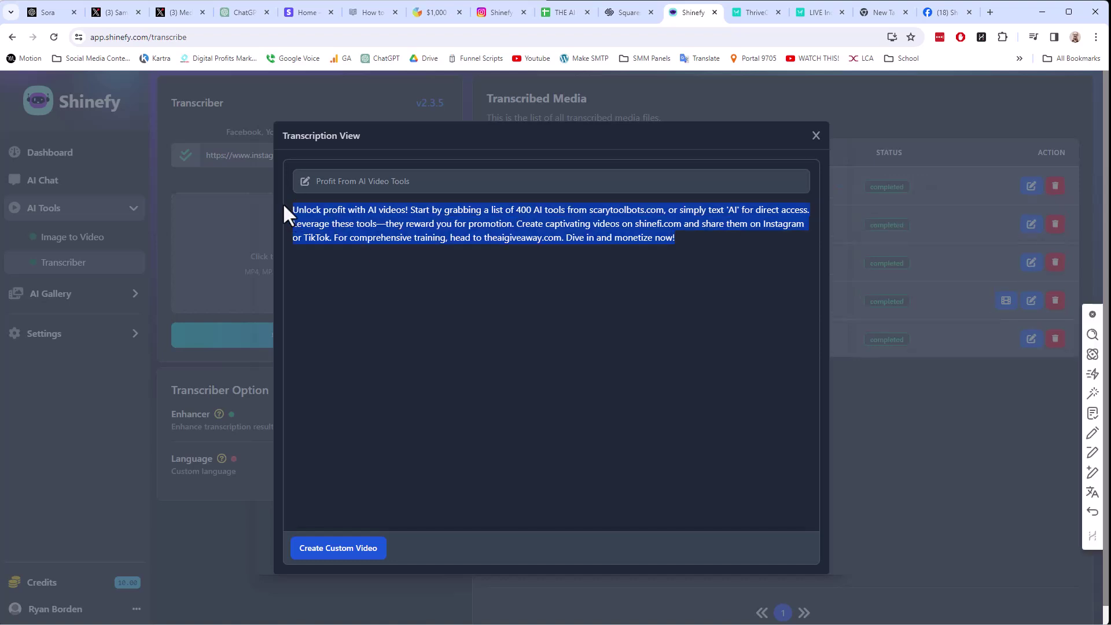
pyautogui.rightClick(382, 229)
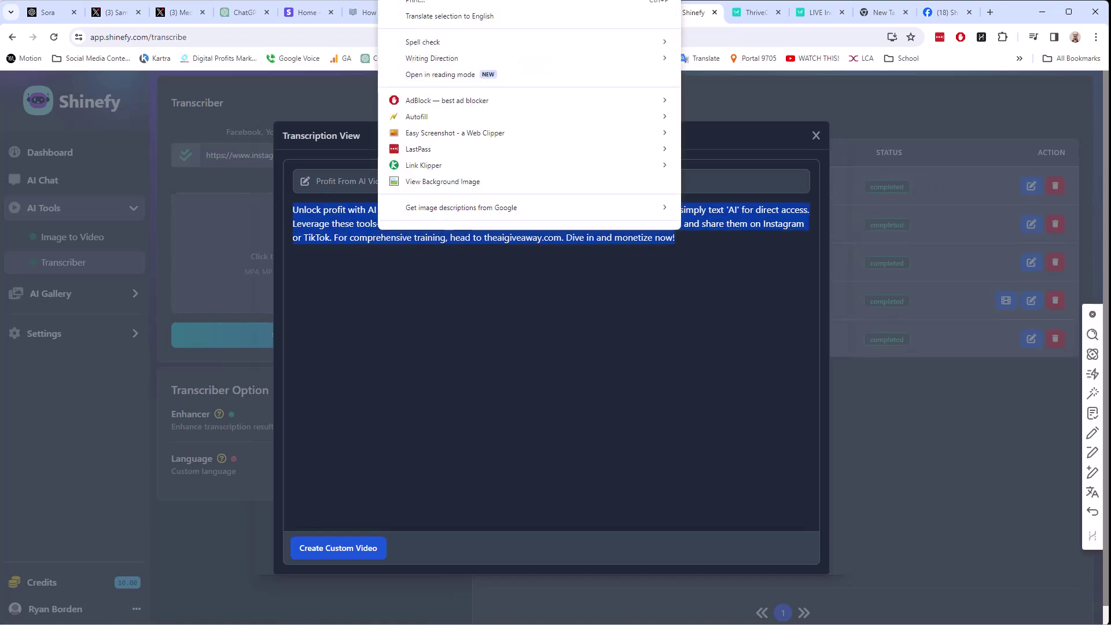
pyautogui.click(418, 0)
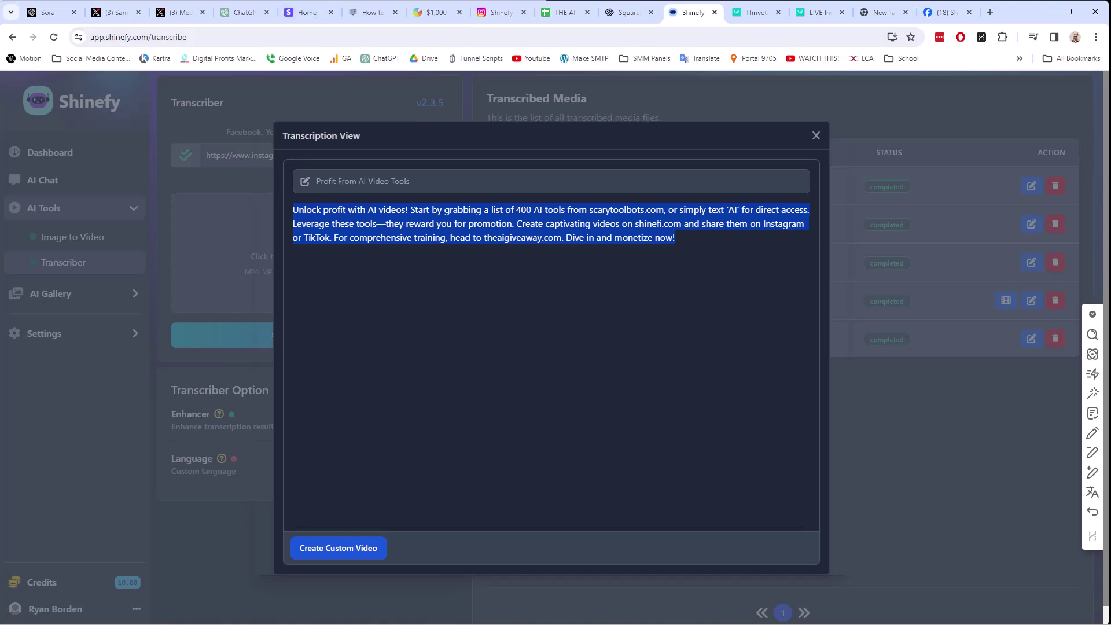
# Step: Replace the Facebook reel link in Notepad with the copied transcription, enlarge the text to 120%, and highlight the "shinefi.com" address
pyautogui.hotkey('alt', 'Tab')
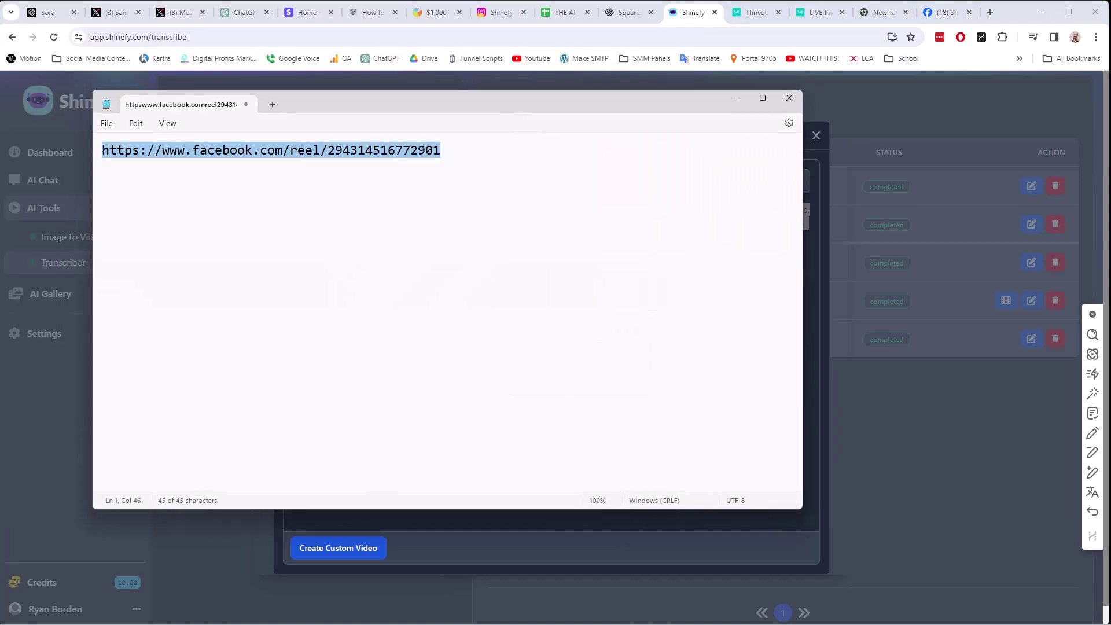
pyautogui.hotkey('ctrl', 'v')
pyautogui.moveTo(363, 106); pyautogui.dragTo(463, 93)
pyautogui.keyDown('ctrl'); pyautogui.scroll(2, 456, 213); pyautogui.keyUp('ctrl')
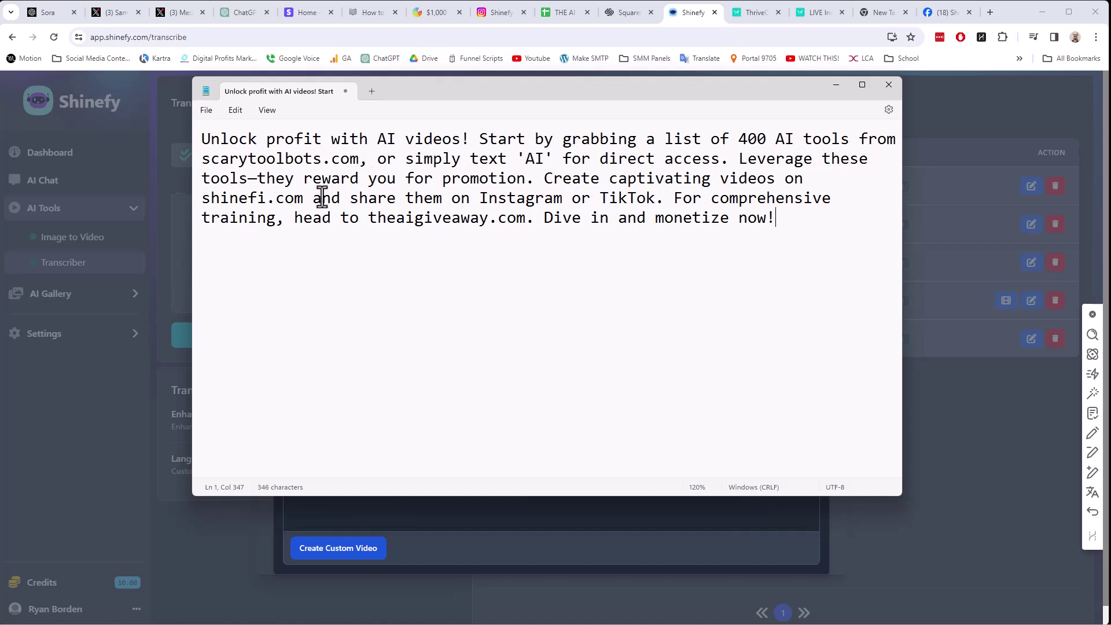
pyautogui.moveTo(307, 200); pyautogui.dragTo(232, 203)
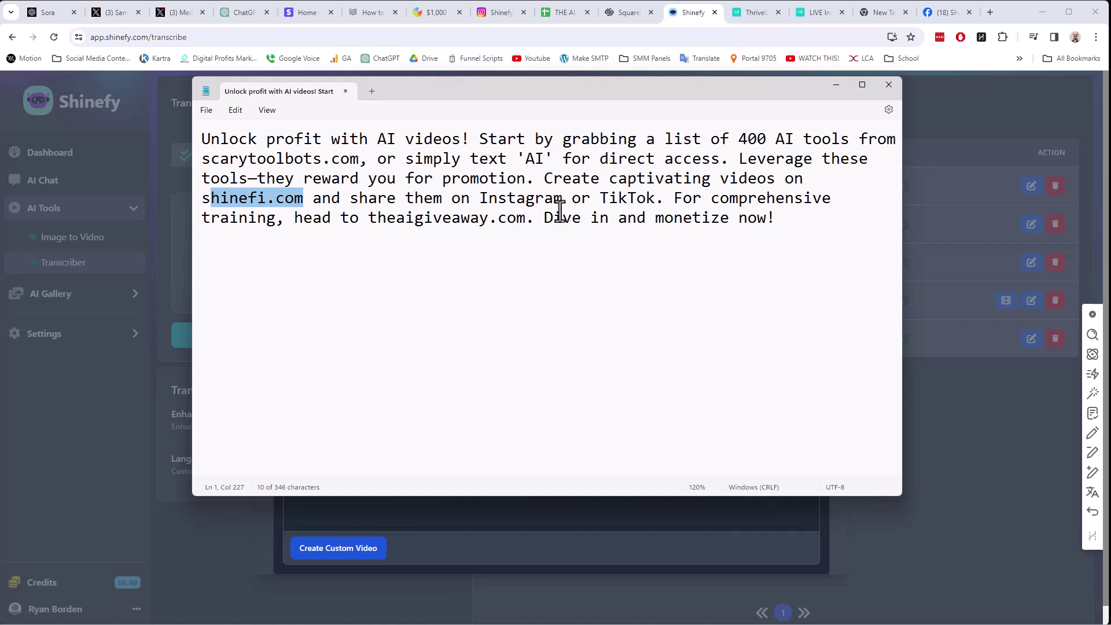
# Step: Highlight the theaigiveaway.com address in the note and copy the main Shinefy Light affiliate link in ThriveCart
pyautogui.moveTo(368, 218); pyautogui.dragTo(500, 216)
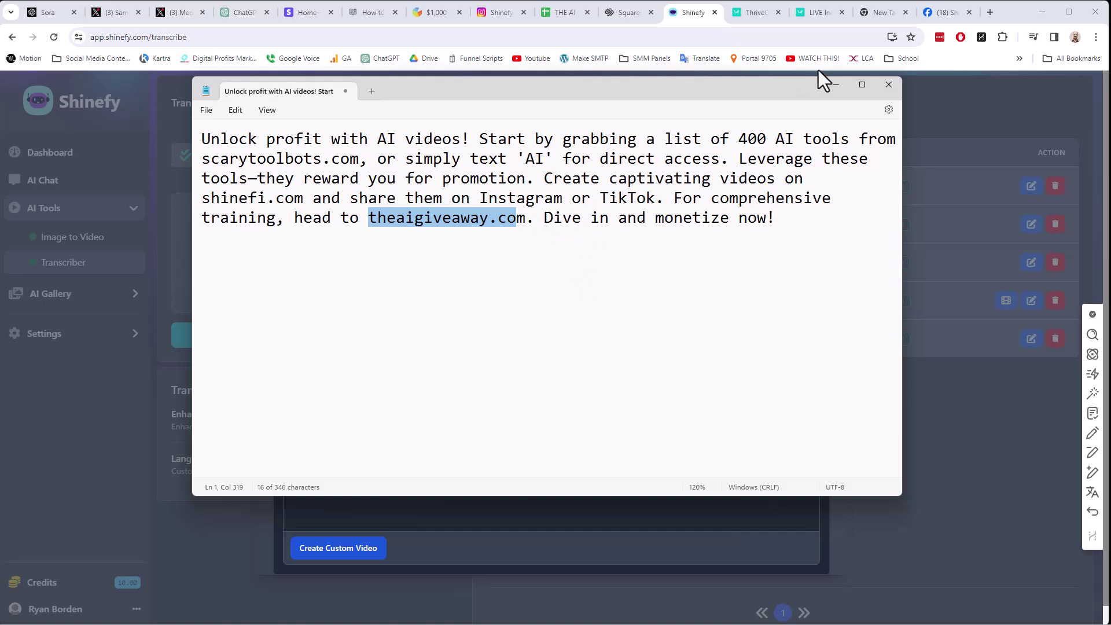
pyautogui.click(758, 16)
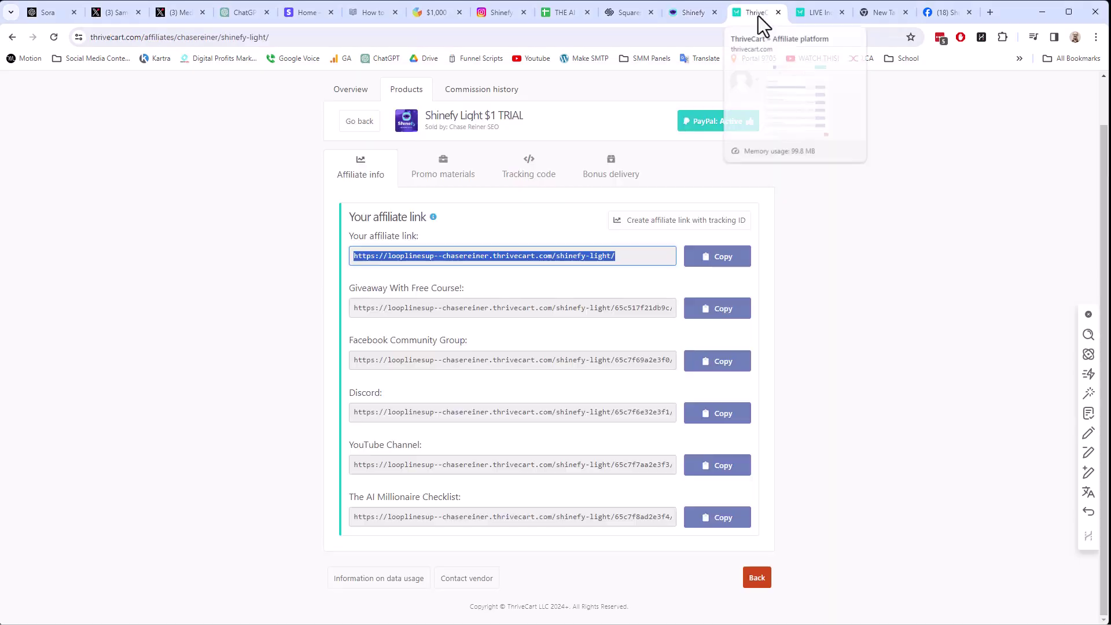
pyautogui.rightClick(570, 259)
pyautogui.click(608, 270)
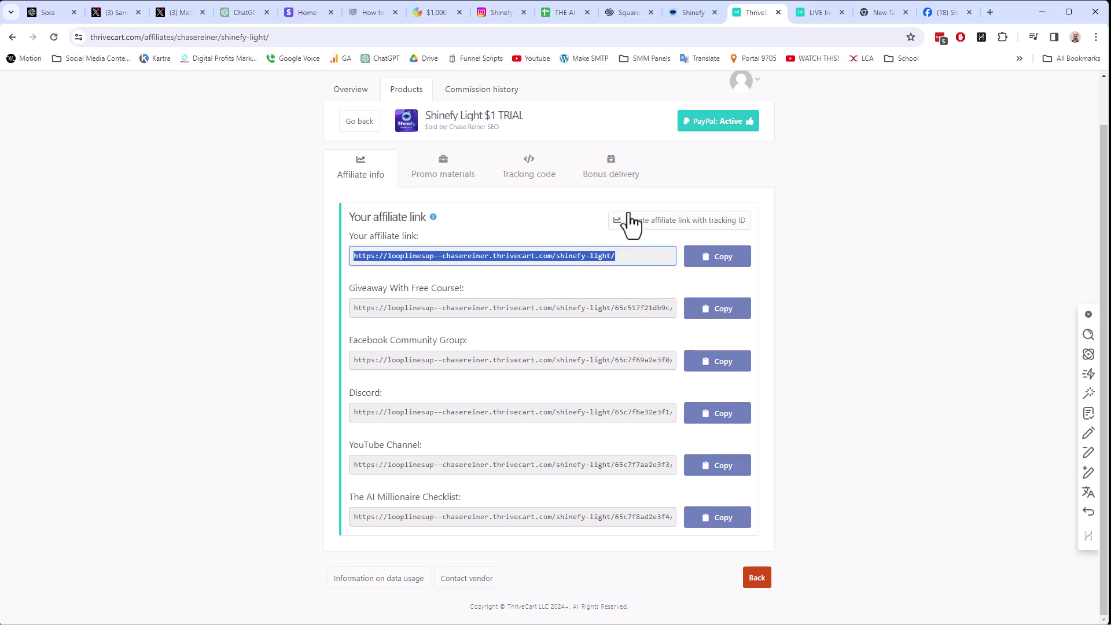
# Step: Look through the list of owned domains in Squarespace and revisit the transcription and affiliate link pages
pyautogui.click(628, 13)
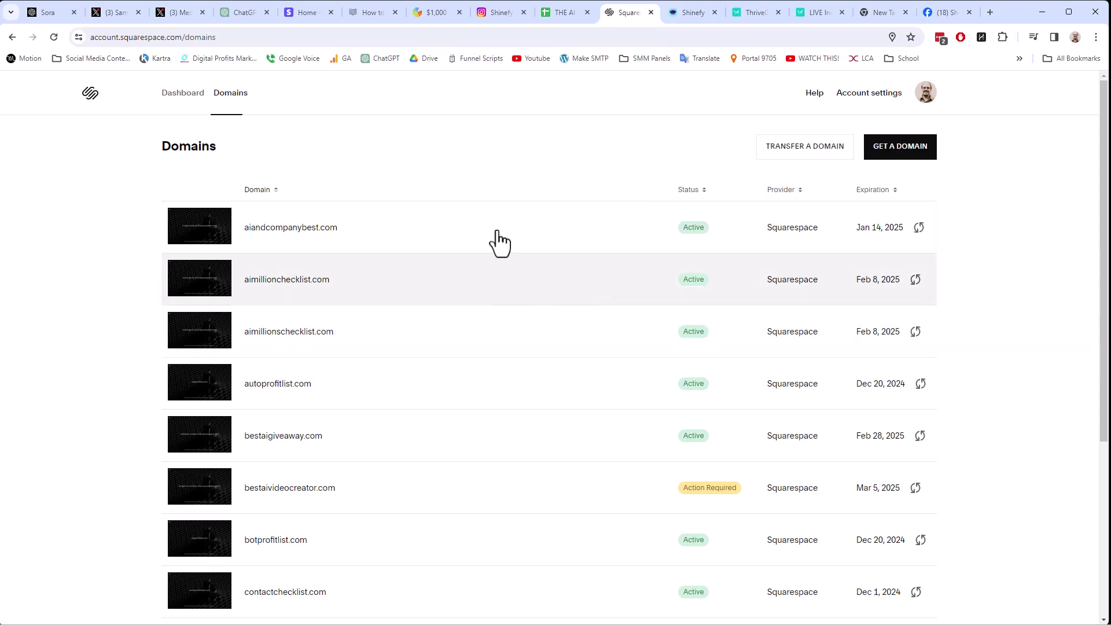
pyautogui.scroll(-2, 445, 184)
pyautogui.scroll(2, 409, 339)
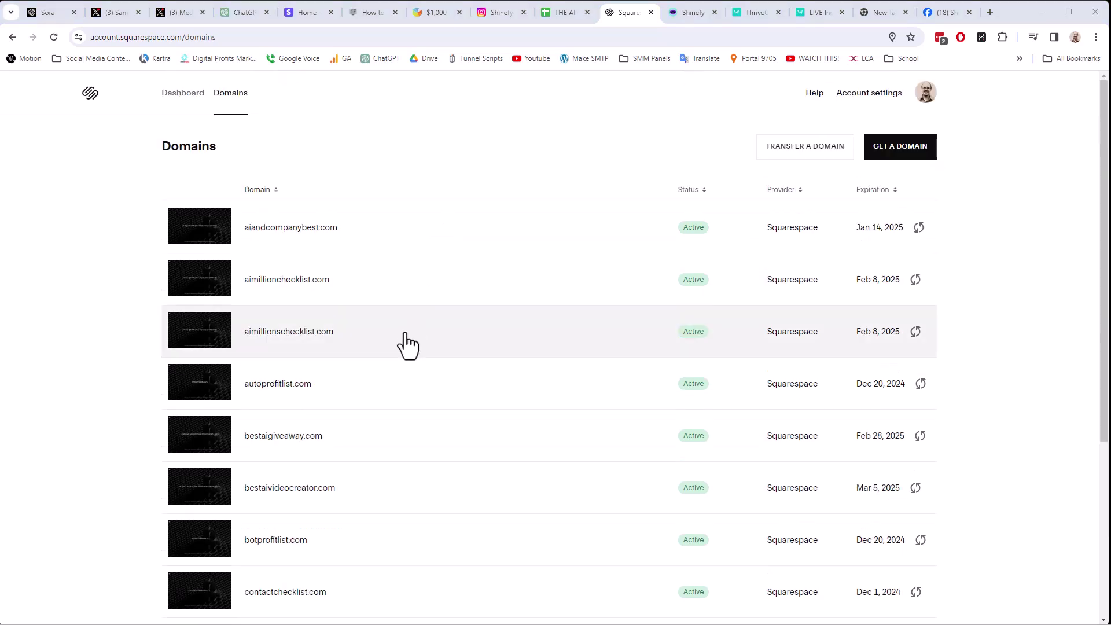
pyautogui.scroll(-5, 397, 352)
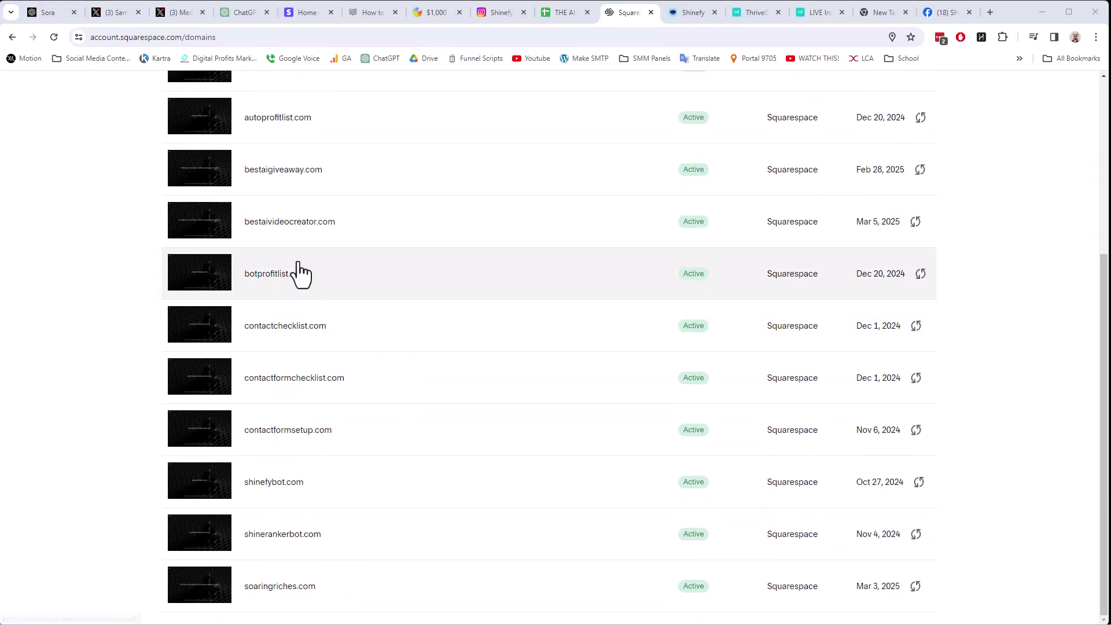
pyautogui.scroll(1, 308, 277)
pyautogui.scroll(4, 310, 231)
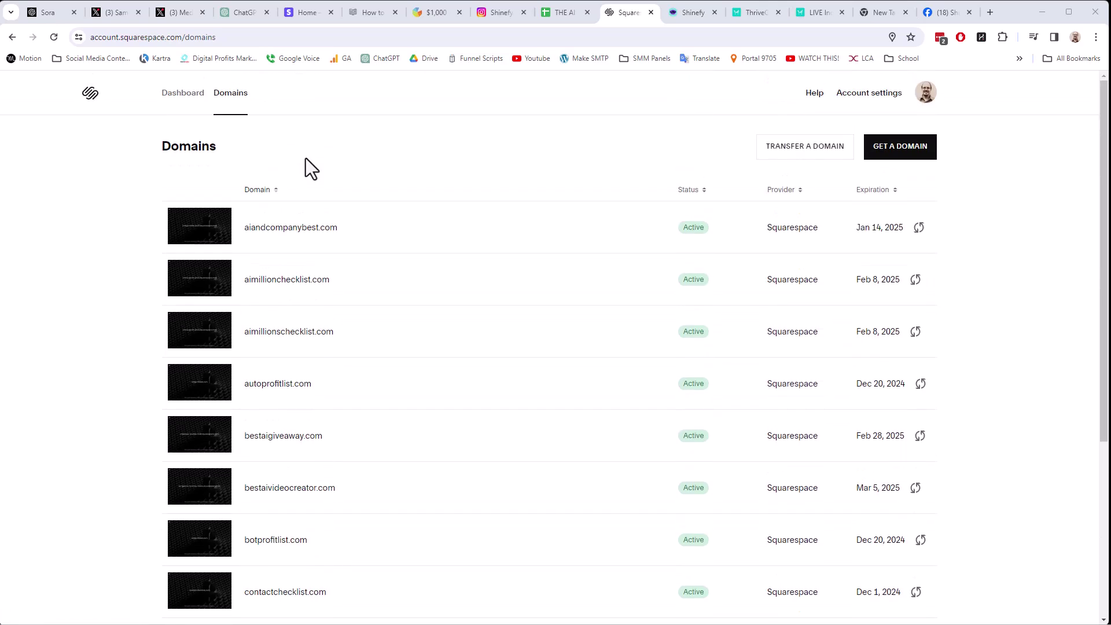
pyautogui.scroll(-4, 308, 278)
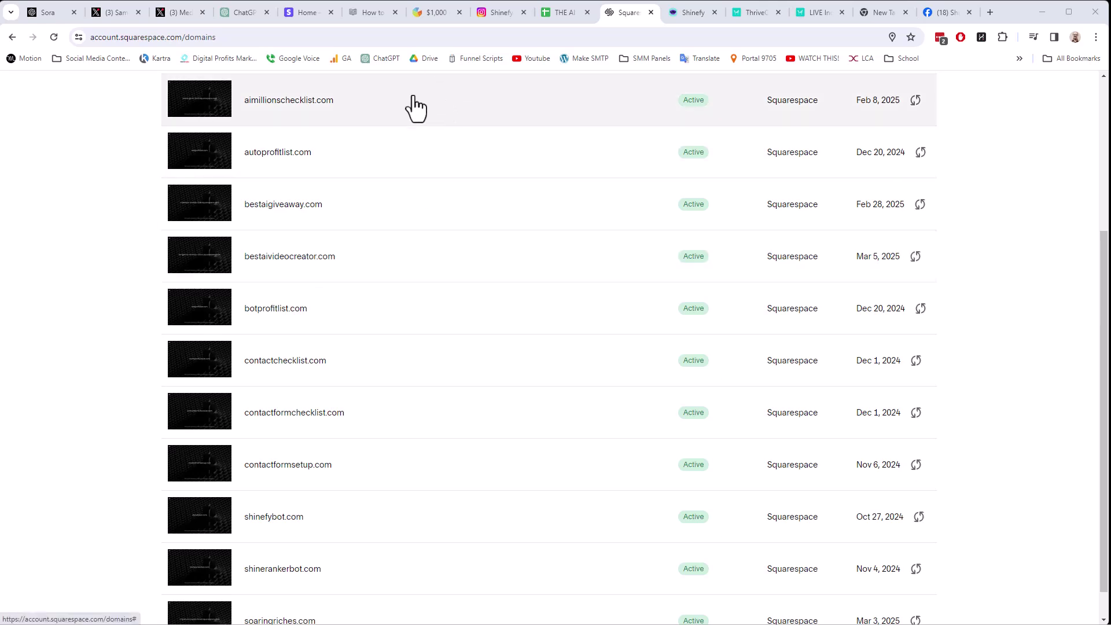
pyautogui.click(678, 16)
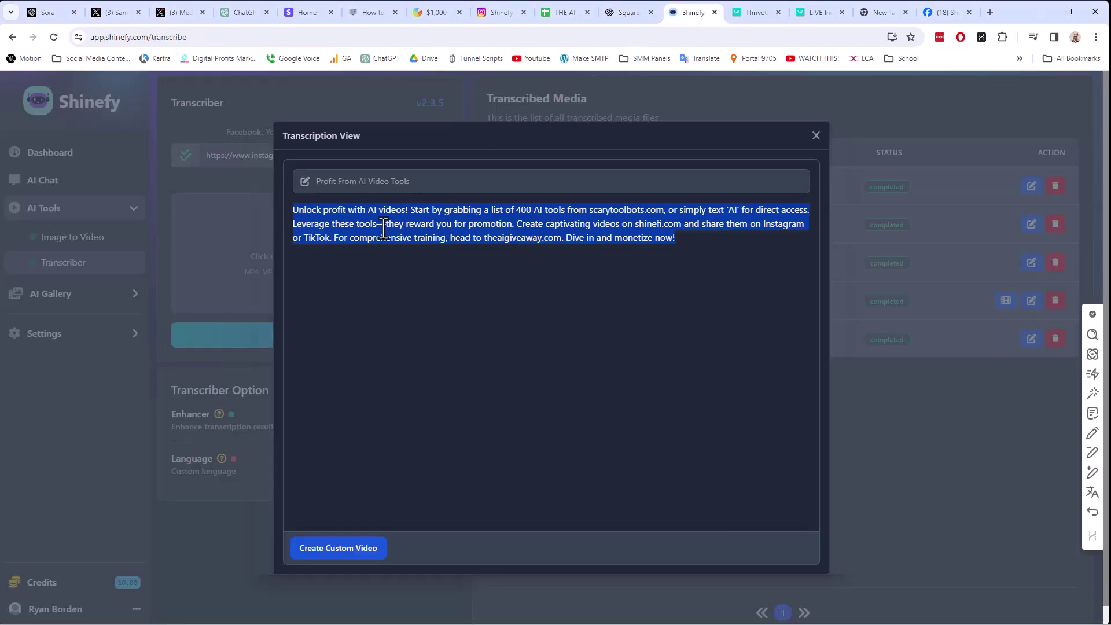
pyautogui.click(766, 16)
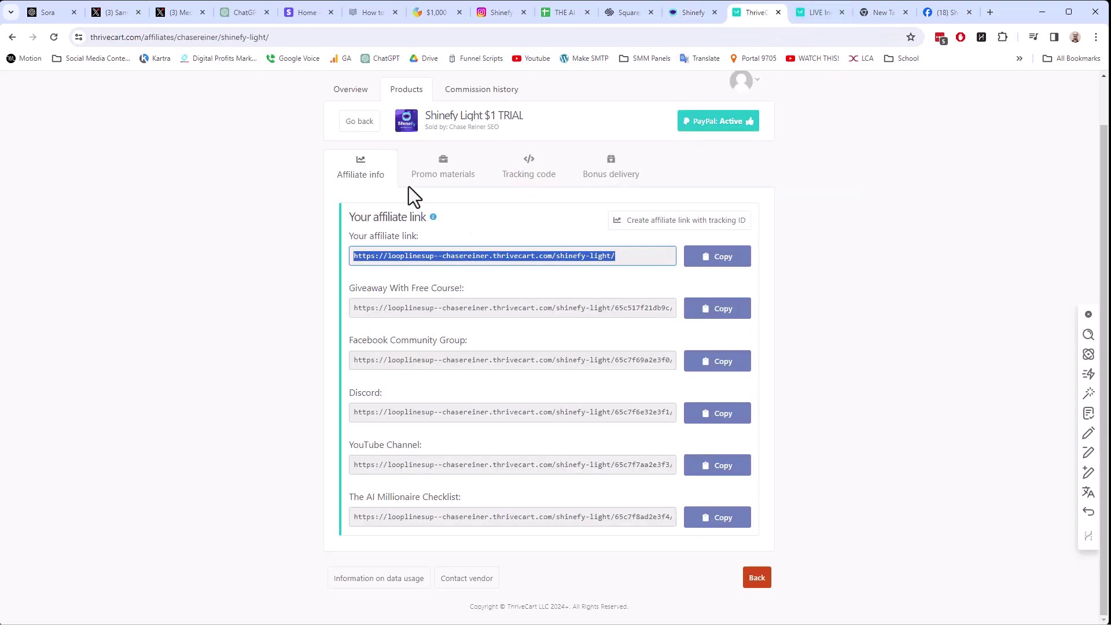
# Step: Add a Squarespace domain forwarding rule for bestaivideocreator.com with @ as the forward-from subdomain
pyautogui.click(621, 15)
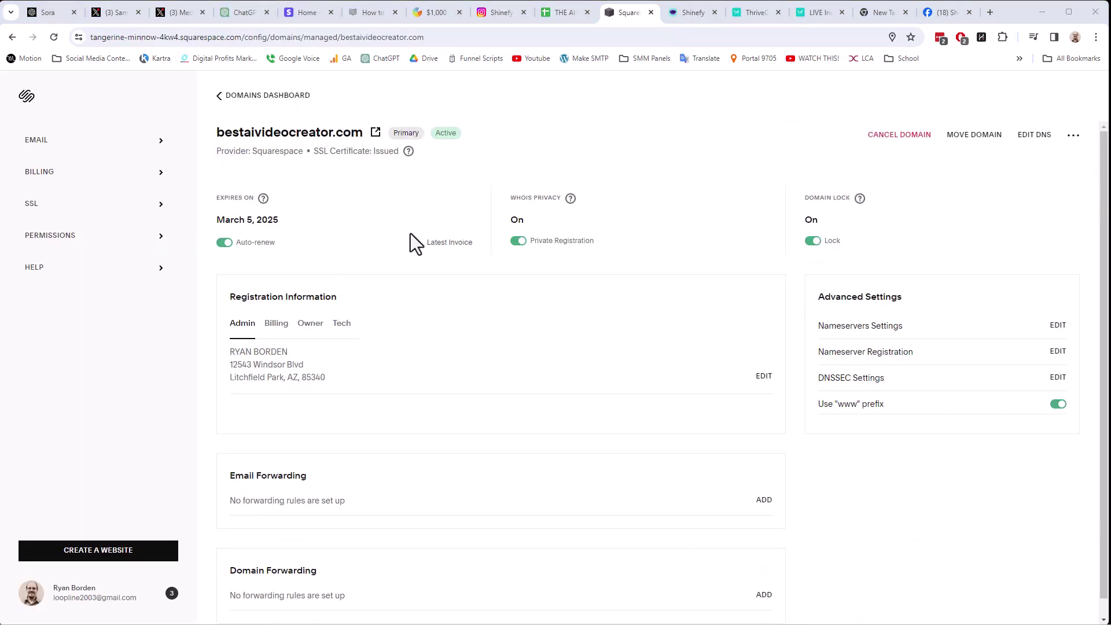
pyautogui.scroll(-1, 396, 207)
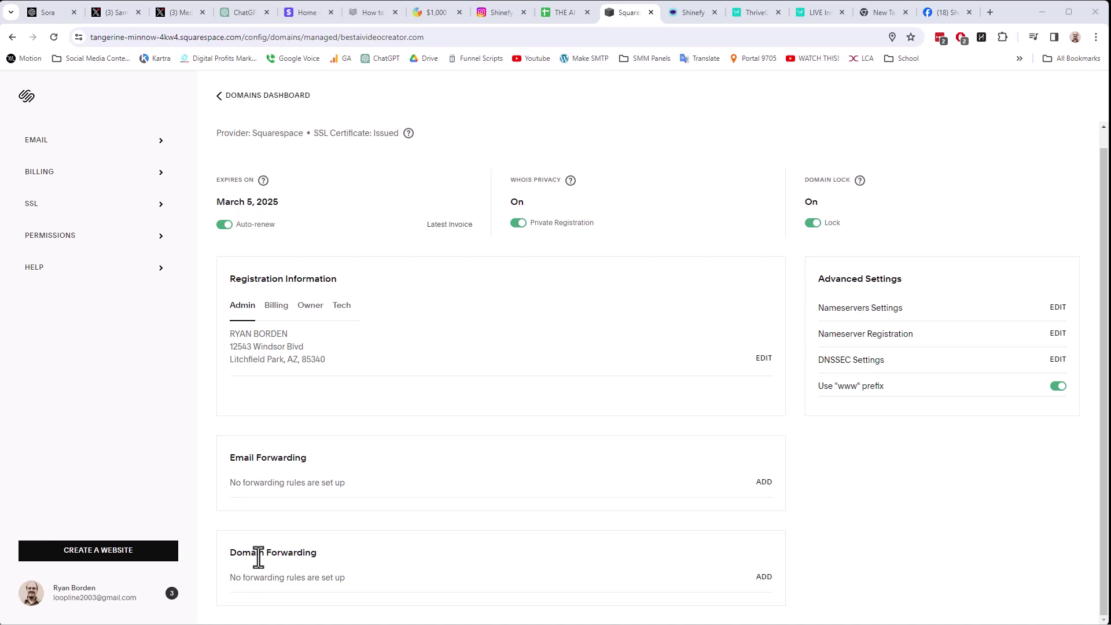
pyautogui.click(765, 578)
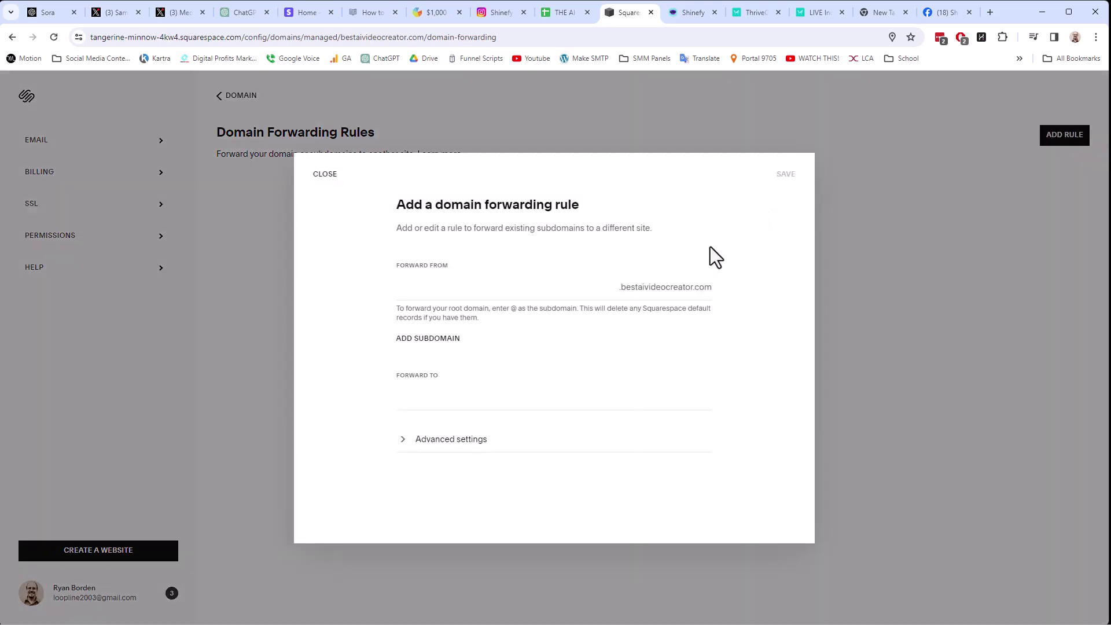
pyautogui.click(466, 283)
pyautogui.moveTo(419, 310); pyautogui.dragTo(593, 319)
pyautogui.click(486, 389)
pyautogui.click(753, 21)
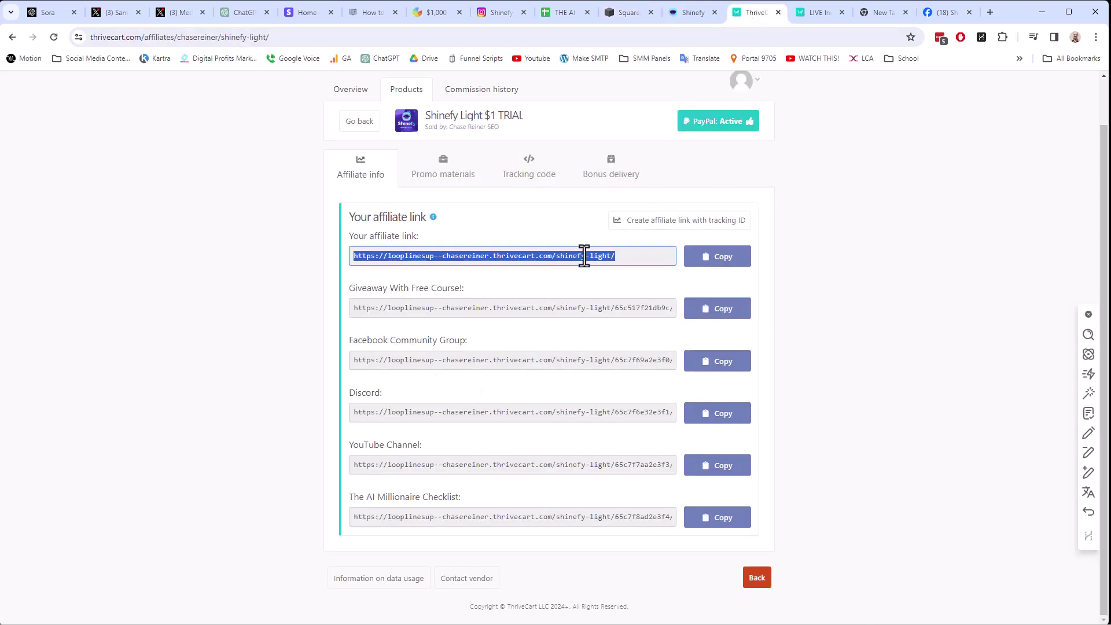
pyautogui.click(714, 260)
pyautogui.click(628, 12)
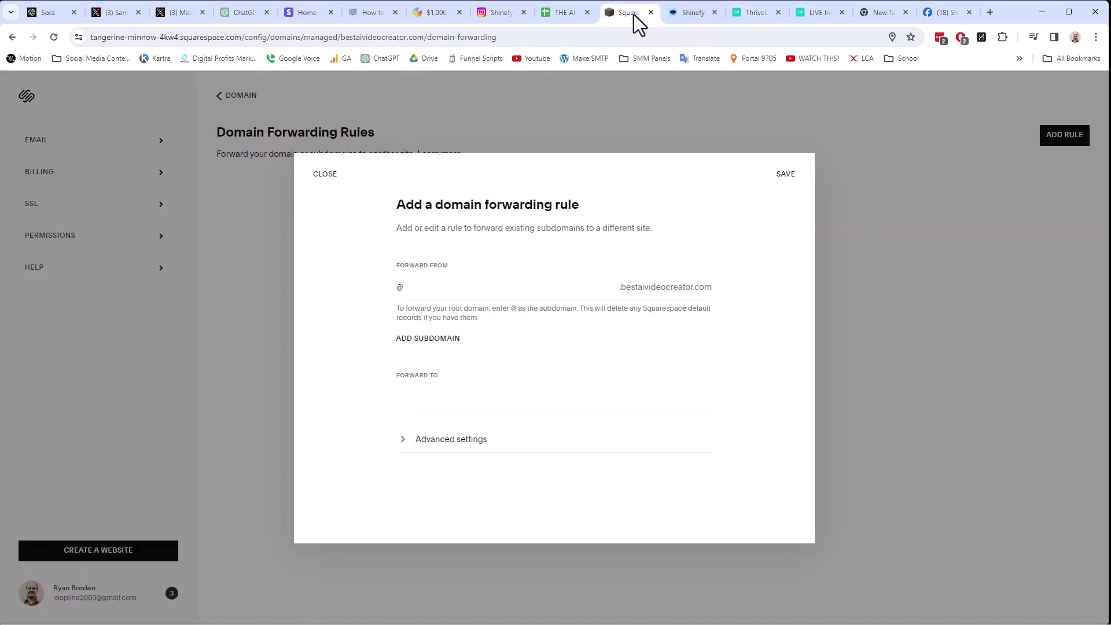
pyautogui.click(445, 403)
pyautogui.hotkey('ctrl', 'v')
# Step: Set the forwarding rule to Permanent Redirect (301), keep SSL On, save the rule and acknowledge the confirmation
pyautogui.click(458, 439)
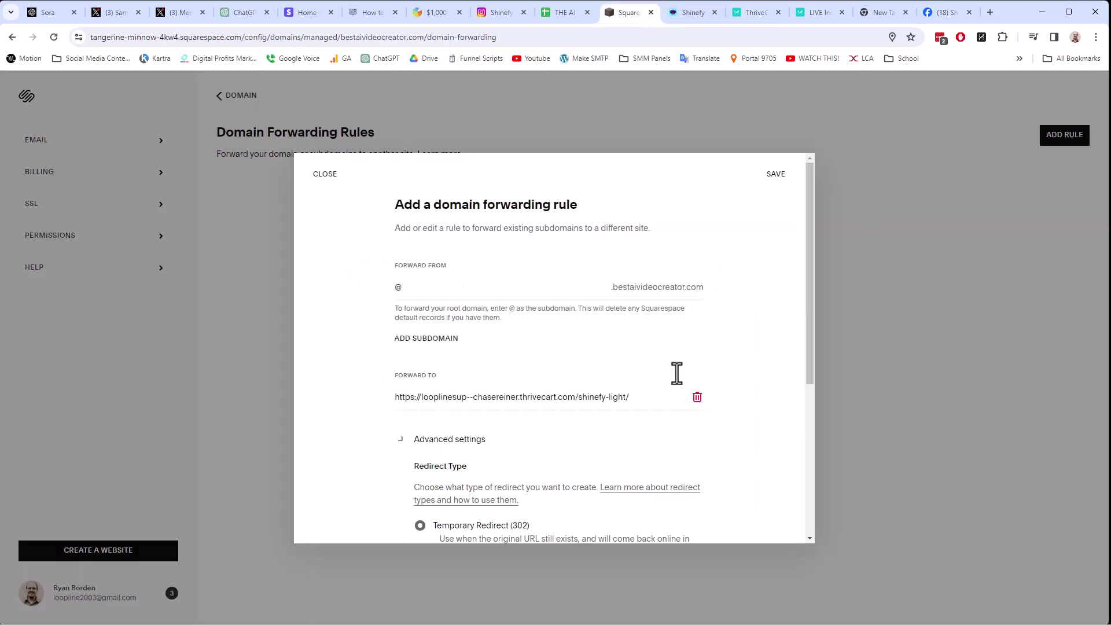
pyautogui.scroll(-5, 627, 377)
pyautogui.scroll(2, 562, 354)
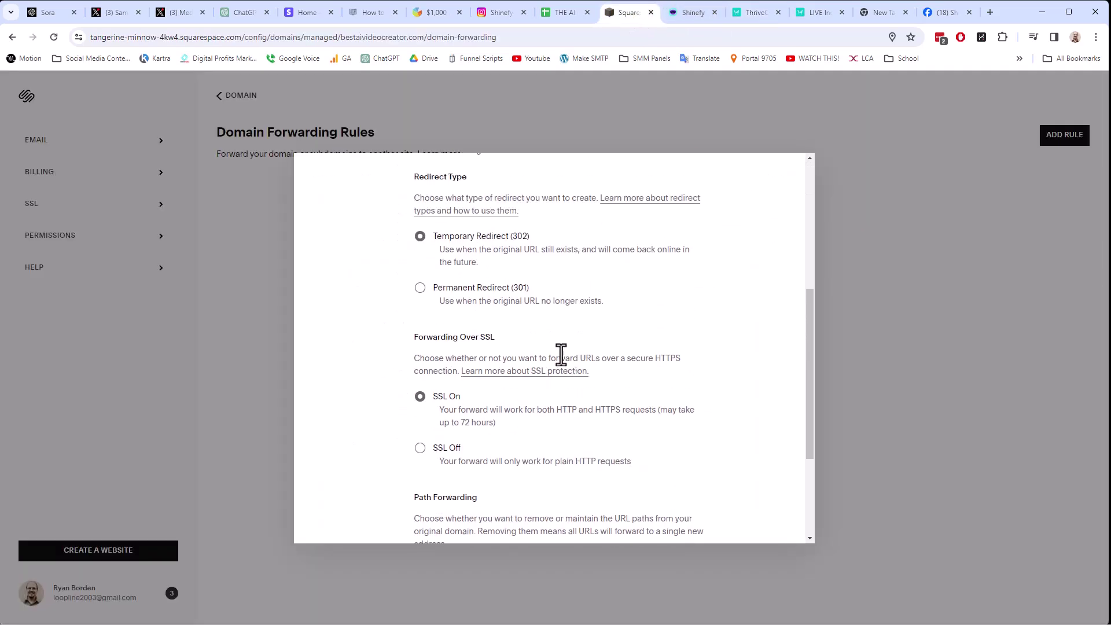
pyautogui.click(457, 298)
pyautogui.scroll(6, 733, 263)
pyautogui.click(782, 174)
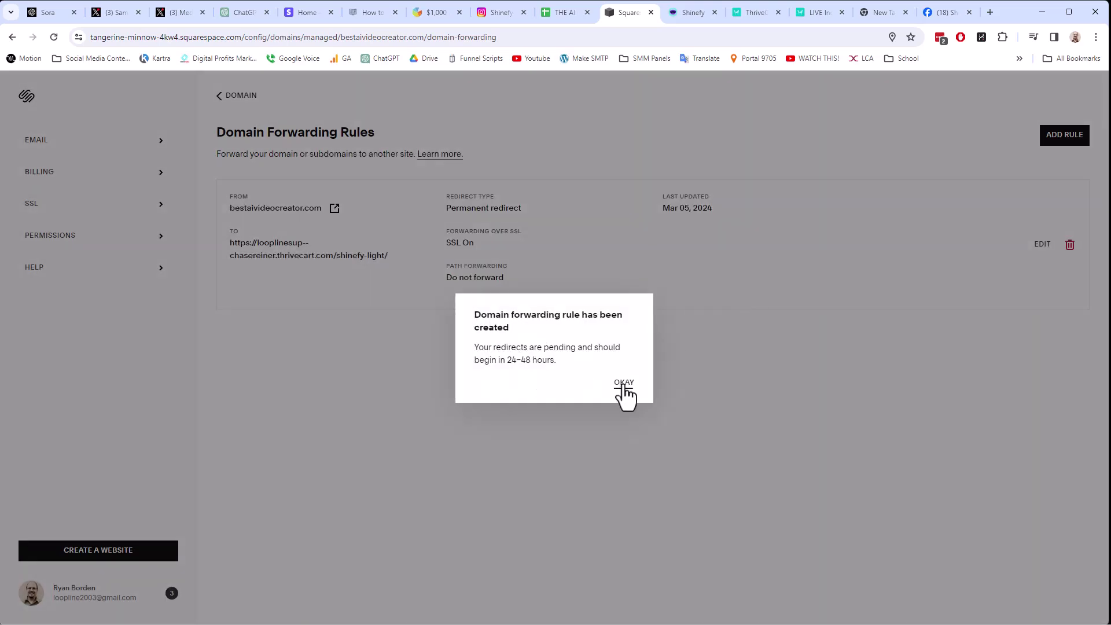
pyautogui.click(636, 379)
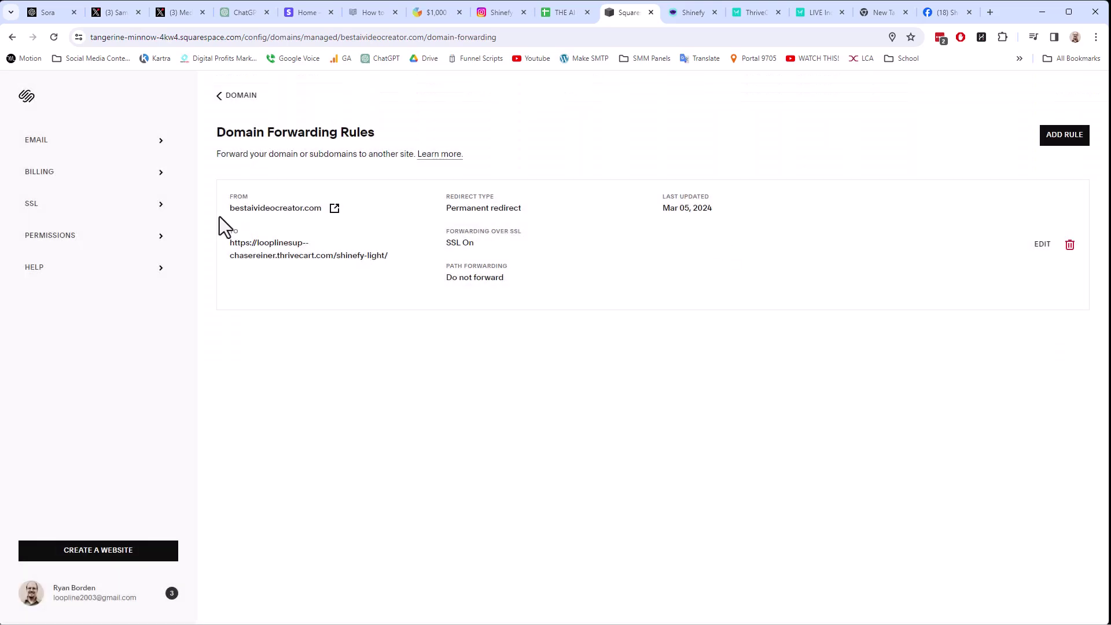
# Step: Copy the forwarded domain bestaivideocreator.com and replace "shinefi.com" with it in the Notepad transcription
pyautogui.moveTo(235, 208); pyautogui.dragTo(317, 214)
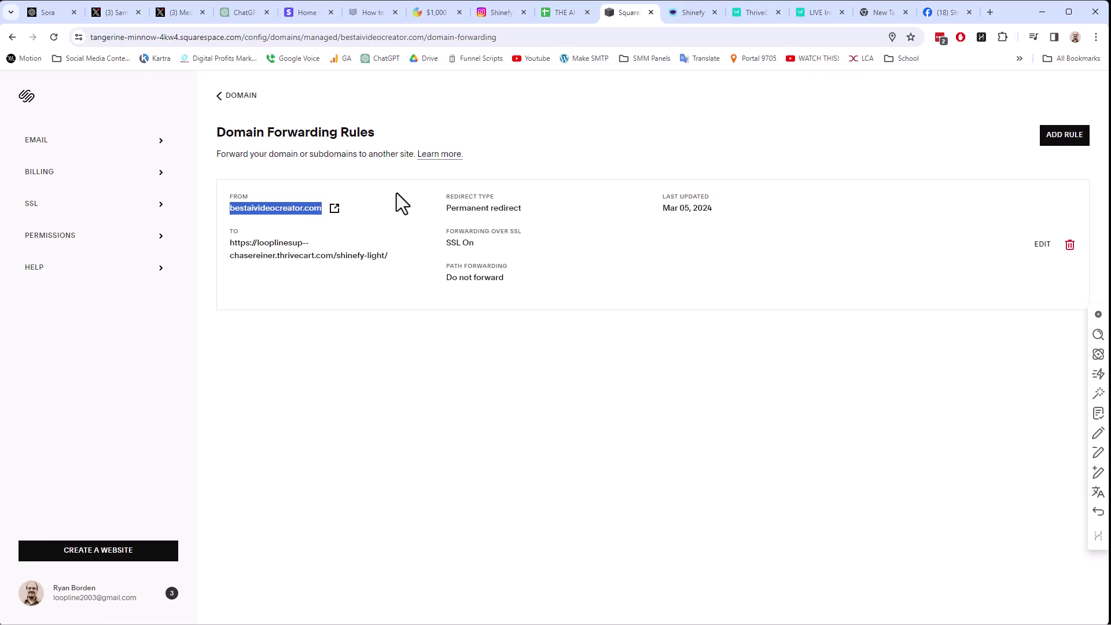
pyautogui.click(558, 624)
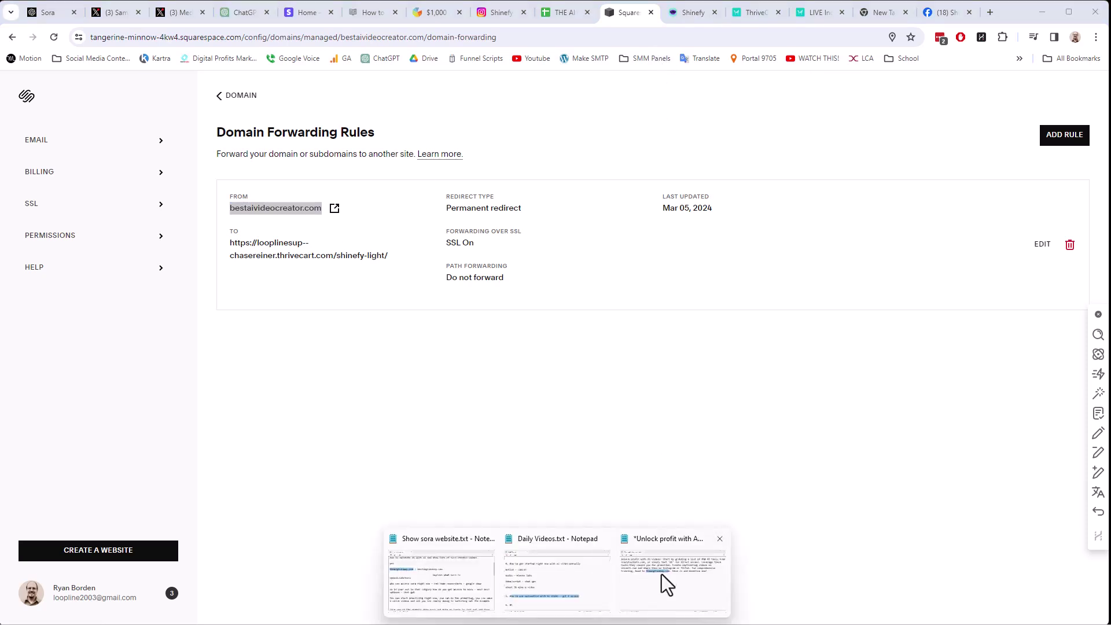
pyautogui.click(661, 575)
pyautogui.click(446, 283)
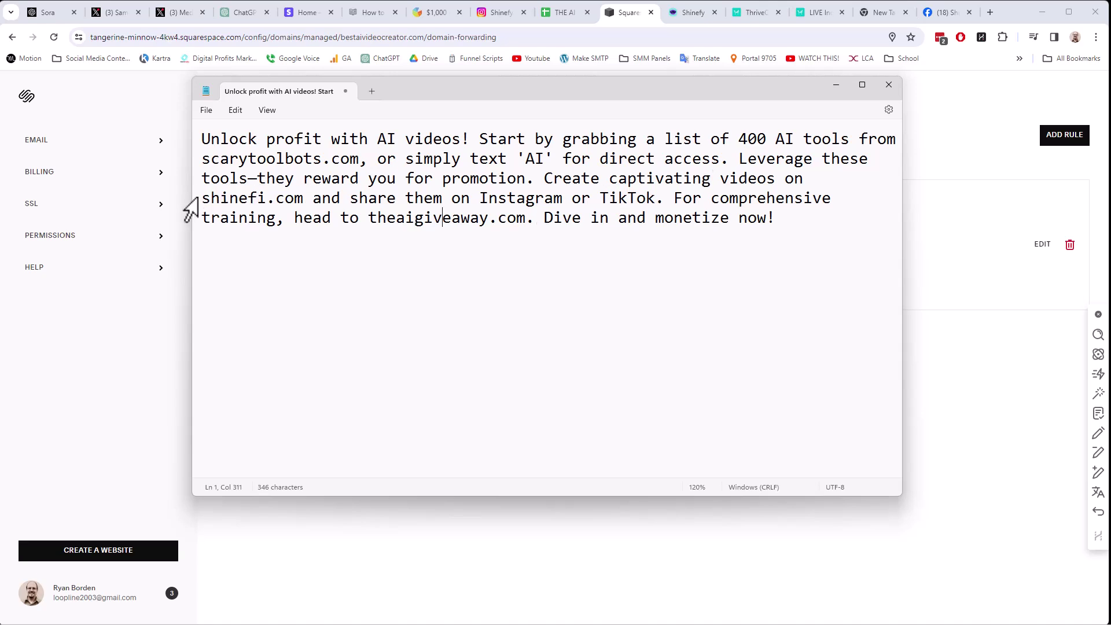
pyautogui.moveTo(202, 199); pyautogui.dragTo(305, 209)
pyautogui.hotkey('ctrl', 'v')
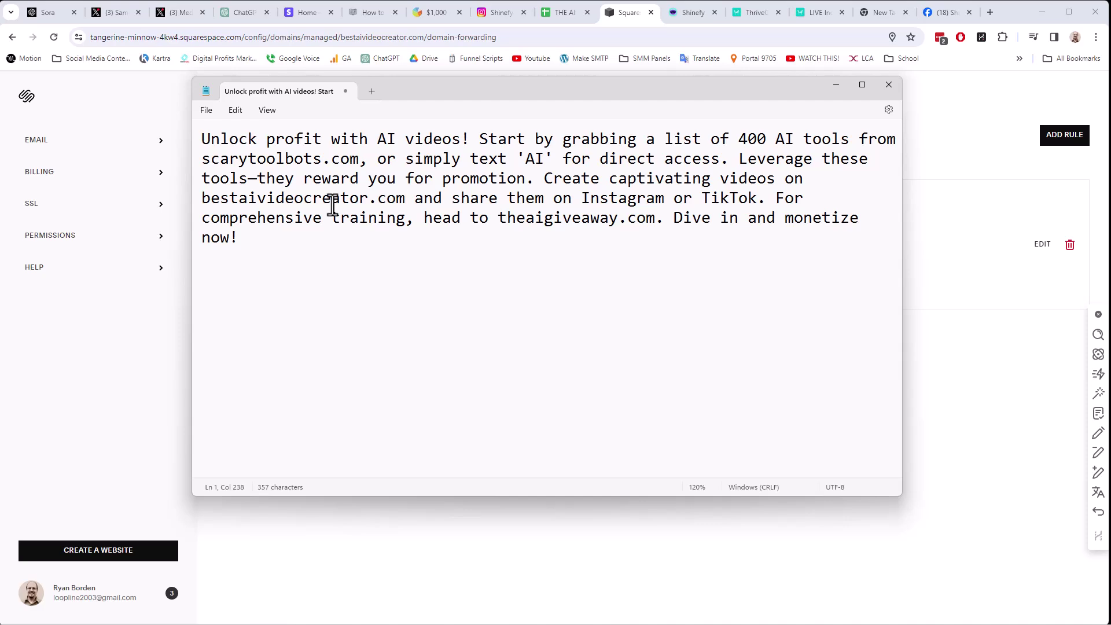
# Step: Check bestaivideocreator.com in a new browser tab, then close that tab
pyautogui.click(989, 12)
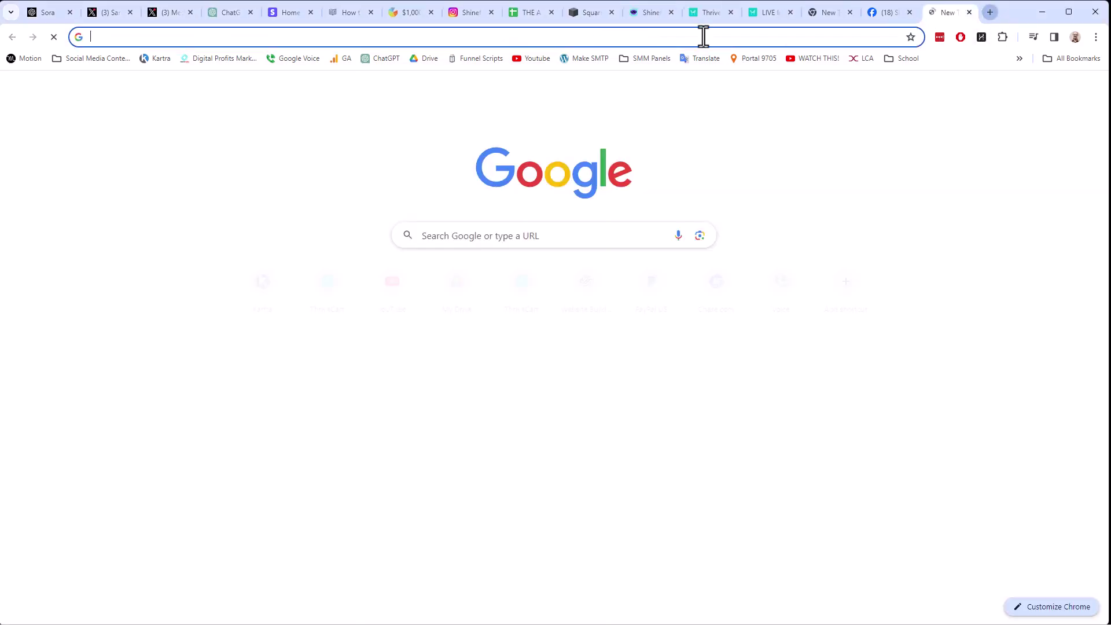
pyautogui.click(671, 37)
pyautogui.hotkey('ctrl', 'v')
pyautogui.press('Return')
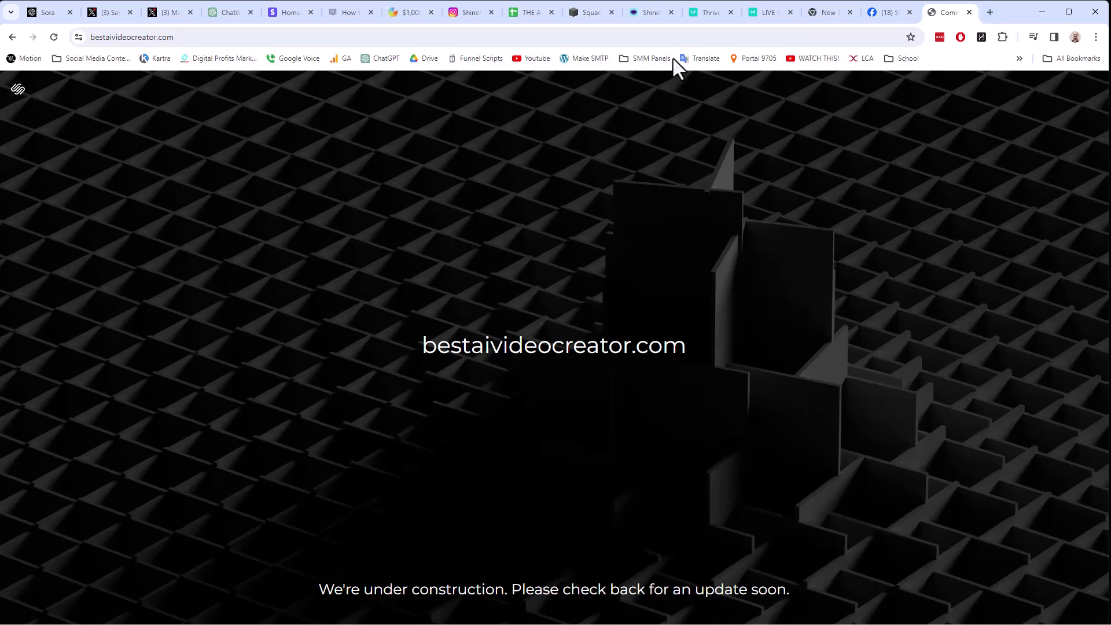
pyautogui.click(969, 12)
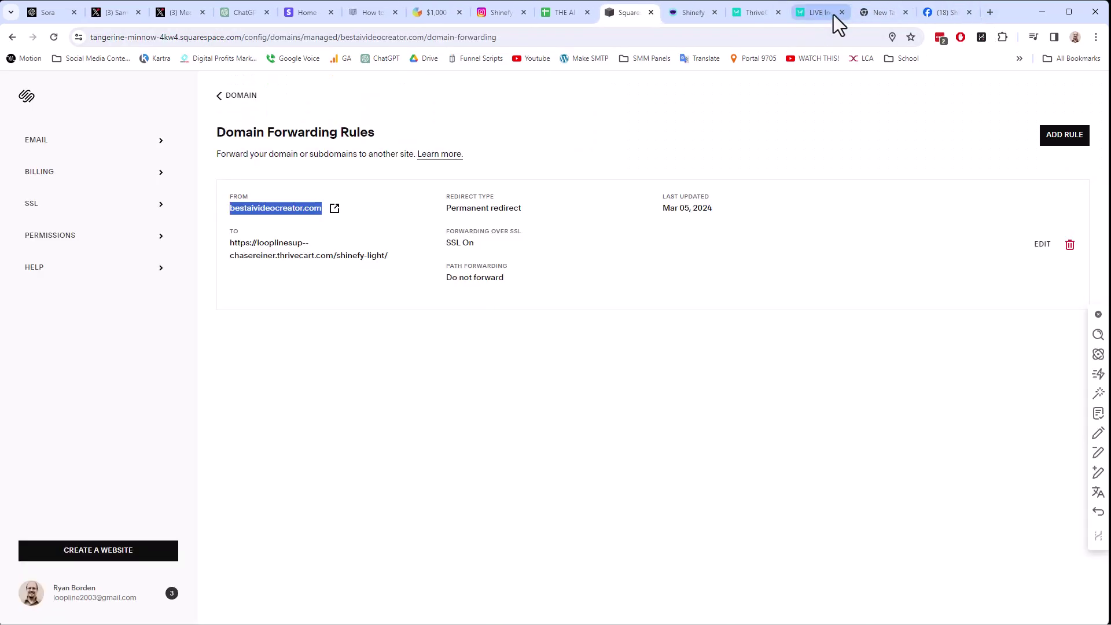
# Step: Open the main Shinefy Light affiliate link from ThriveCart, look through its sales page and close it
pyautogui.click(838, 15)
pyautogui.click(738, 19)
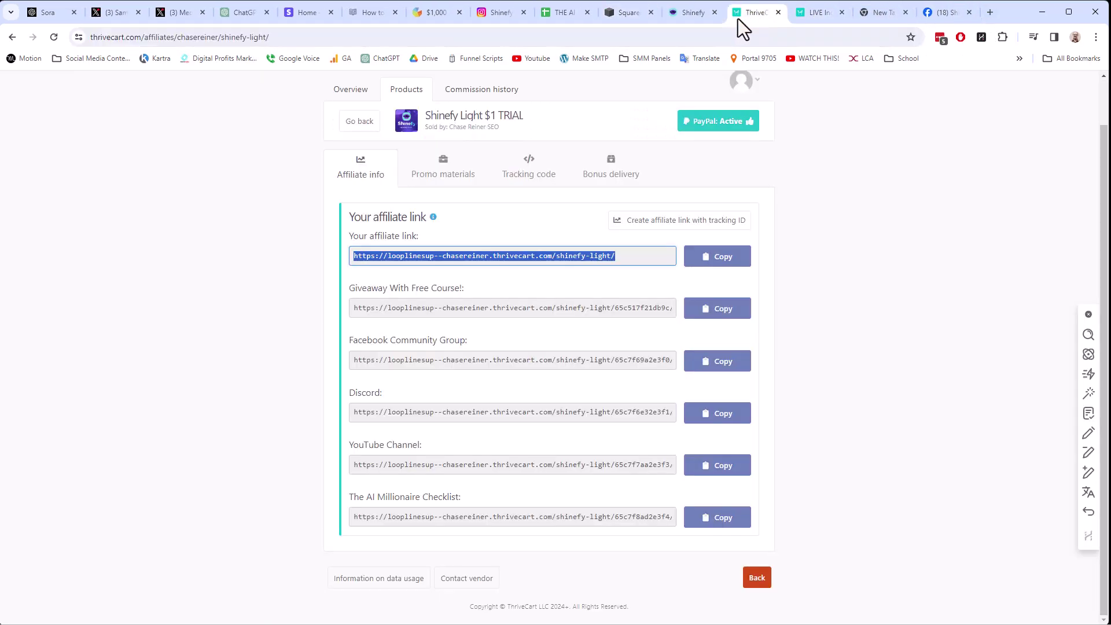
pyautogui.rightClick(566, 255)
pyautogui.click(607, 270)
pyautogui.rightClick(597, 256)
pyautogui.click(652, 305)
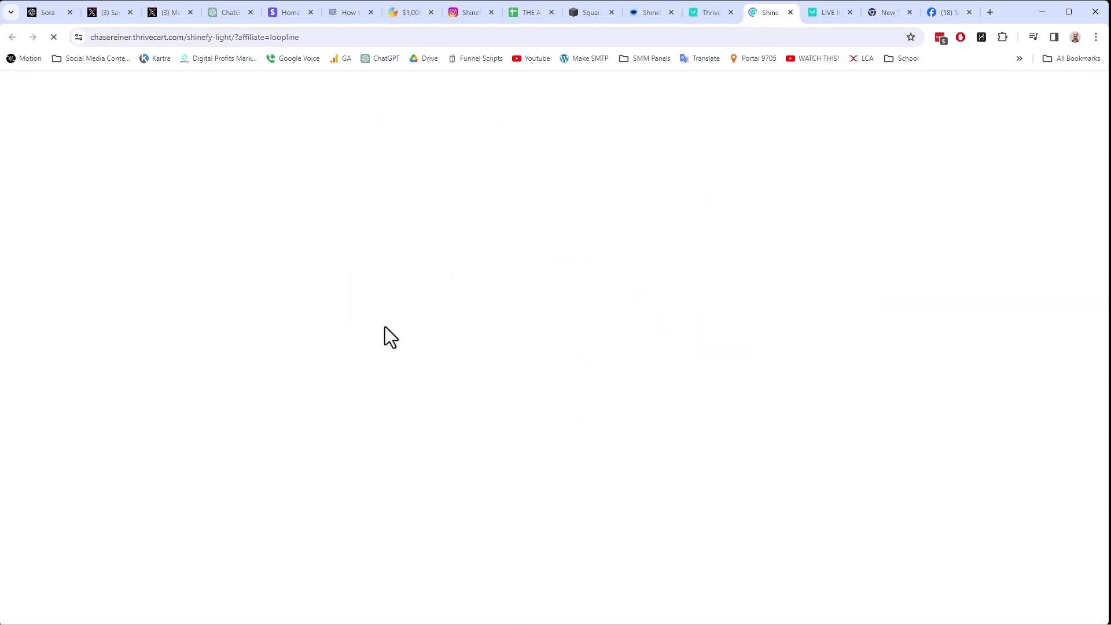
pyautogui.scroll(-8, 317, 286)
pyautogui.scroll(-15, 317, 286)
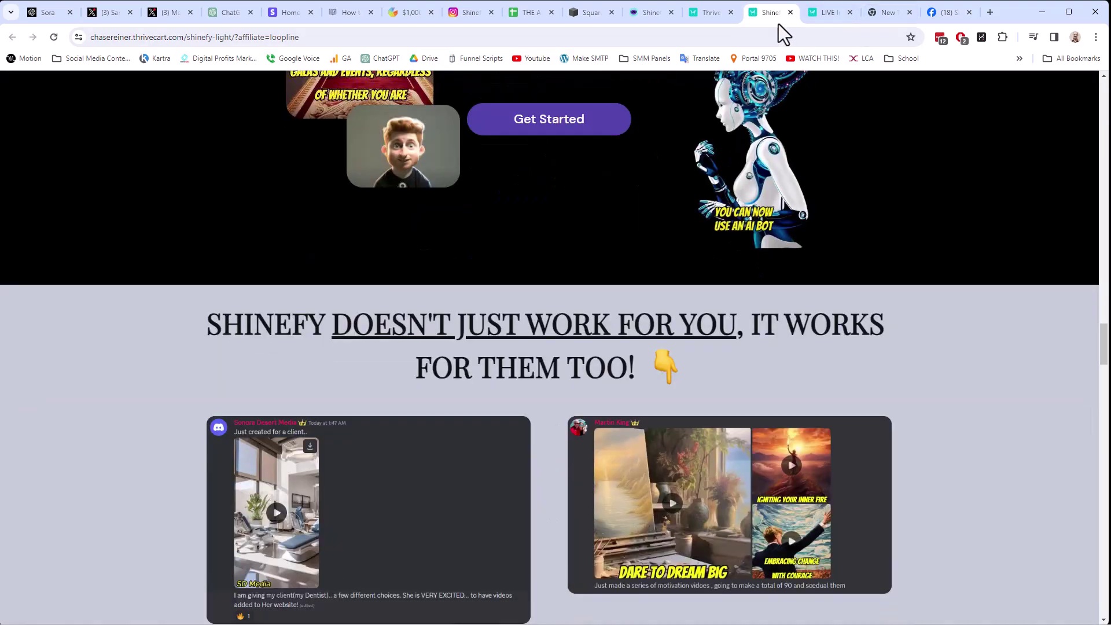
pyautogui.click(790, 12)
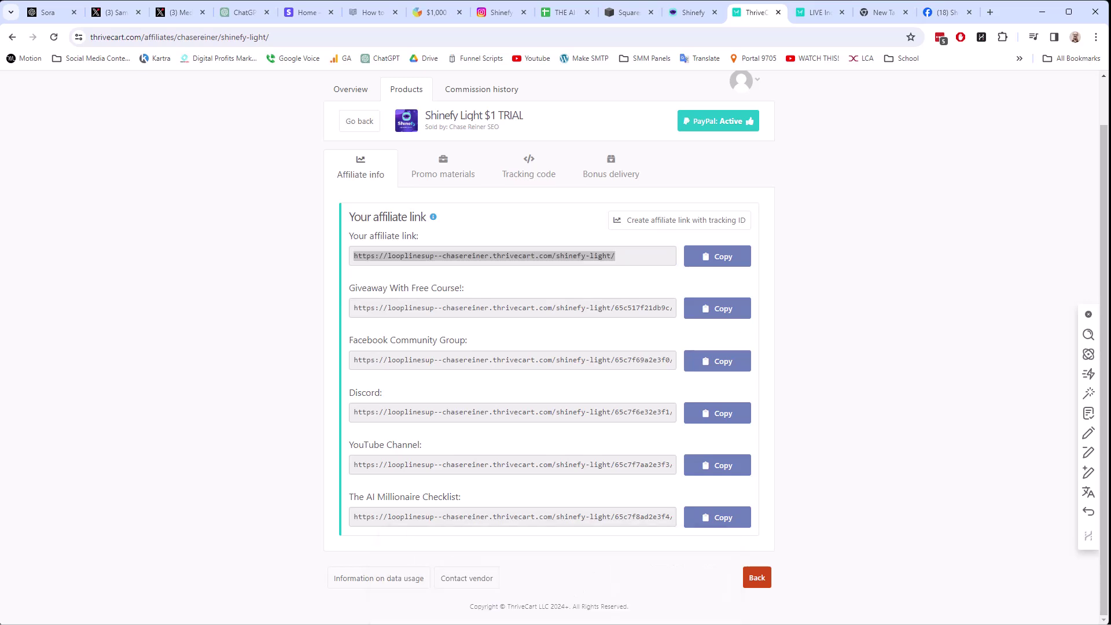
# Step: Return to the Notepad transcription and highlight the scarytoolbots.com and theaigiveaway.com addresses in turn
pyautogui.click(648, 585)
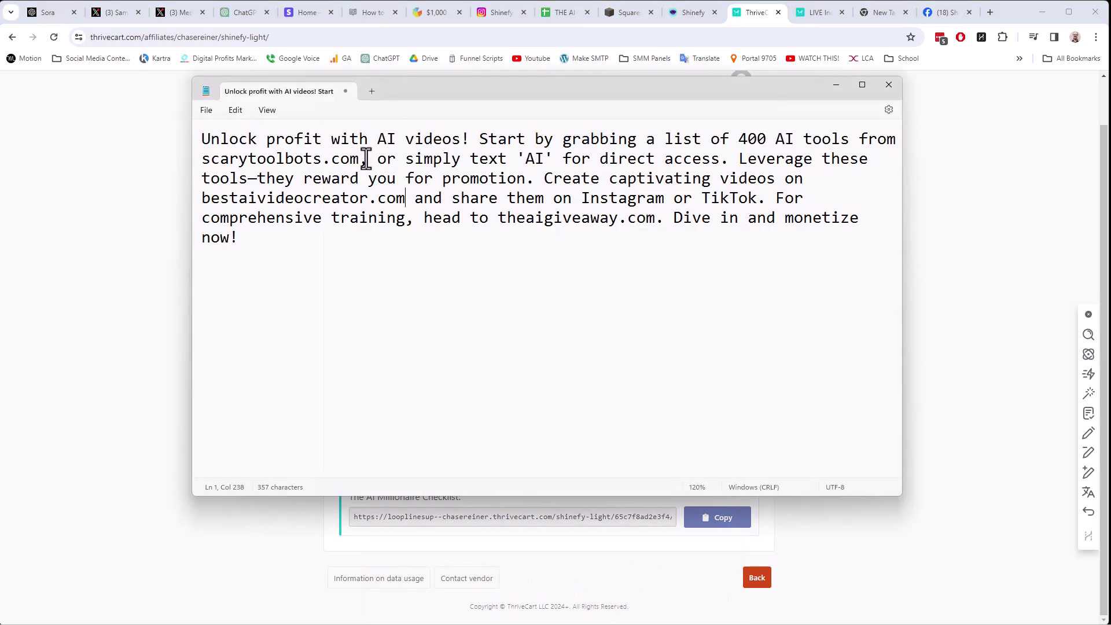
pyautogui.moveTo(357, 158); pyautogui.dragTo(196, 162)
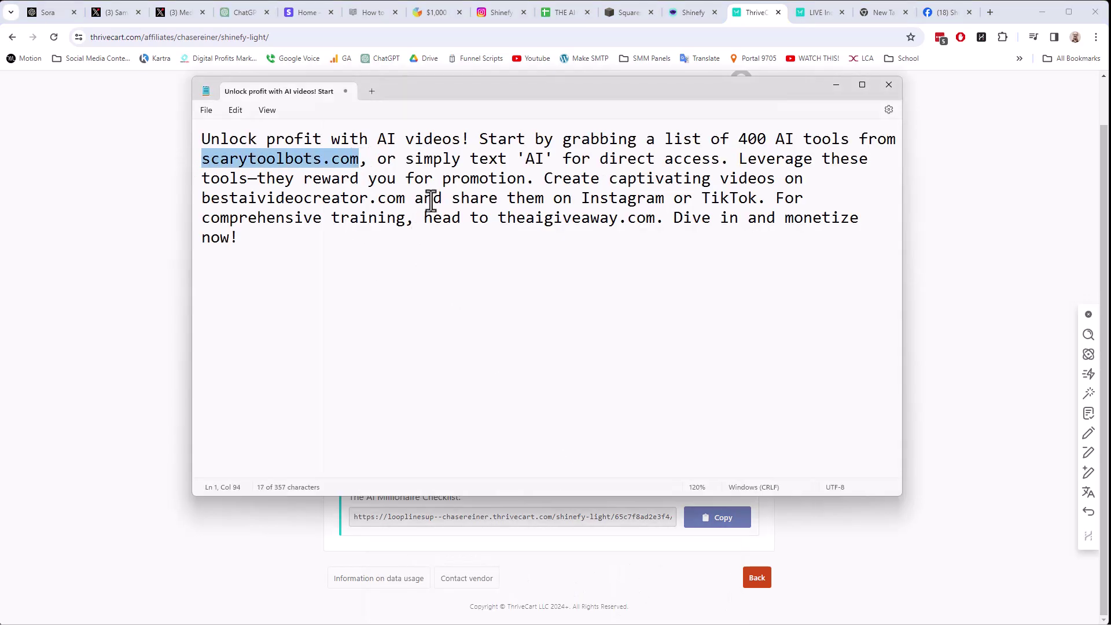
pyautogui.moveTo(498, 218); pyautogui.dragTo(626, 219)
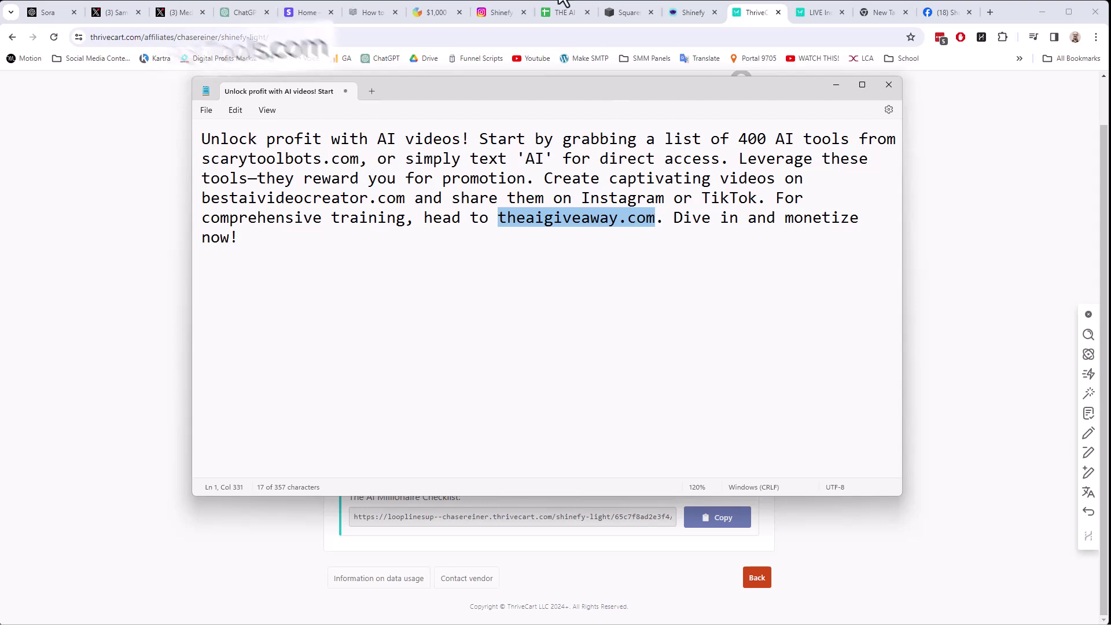
# Step: Show THE AI MILLIONAIRE CHECKLIST spreadsheet and point out the RADAAR and ManyChat entries
pyautogui.click(528, 30)
pyautogui.click(558, 12)
pyautogui.click(58, 235)
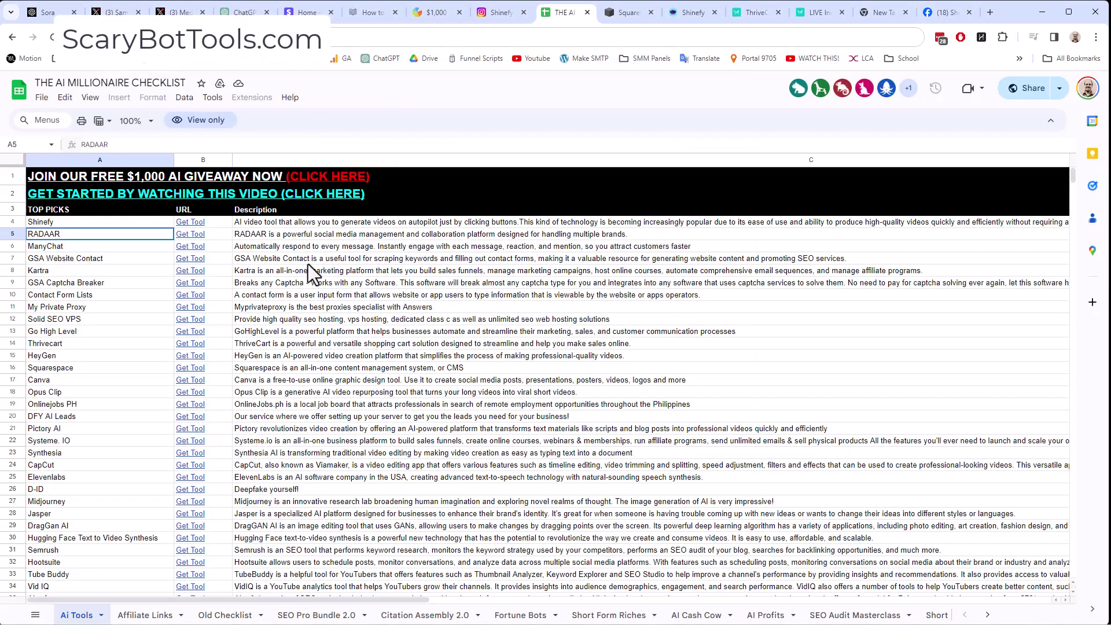
pyautogui.click(94, 248)
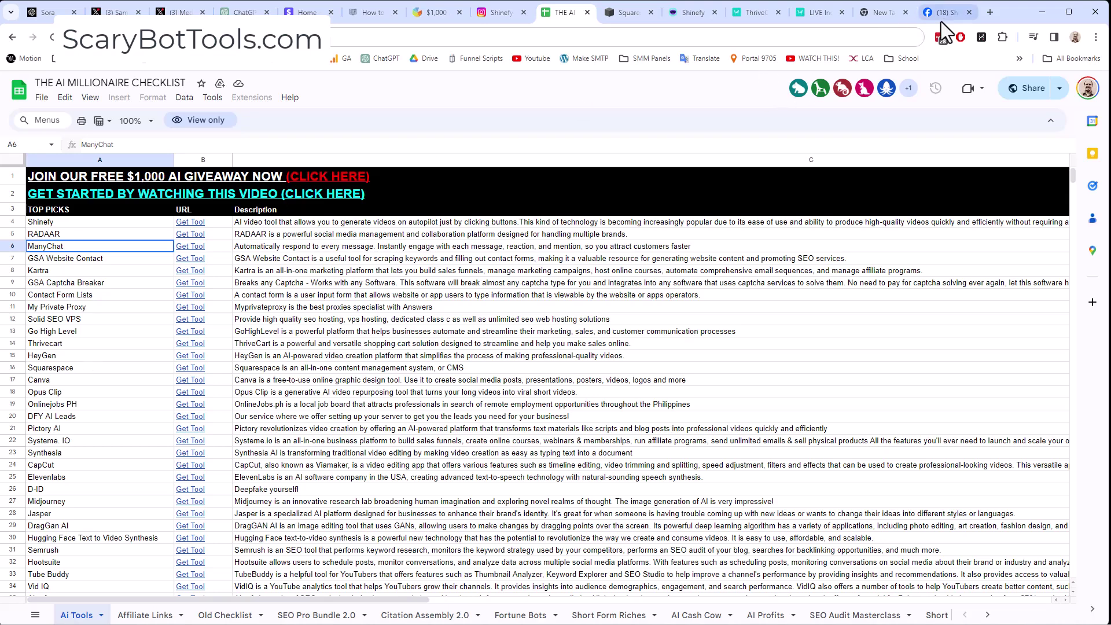
# Step: Copy the entire "Unlock profit with AI videos!" transcription from its Notepad window
pyautogui.moveTo(608, 624)
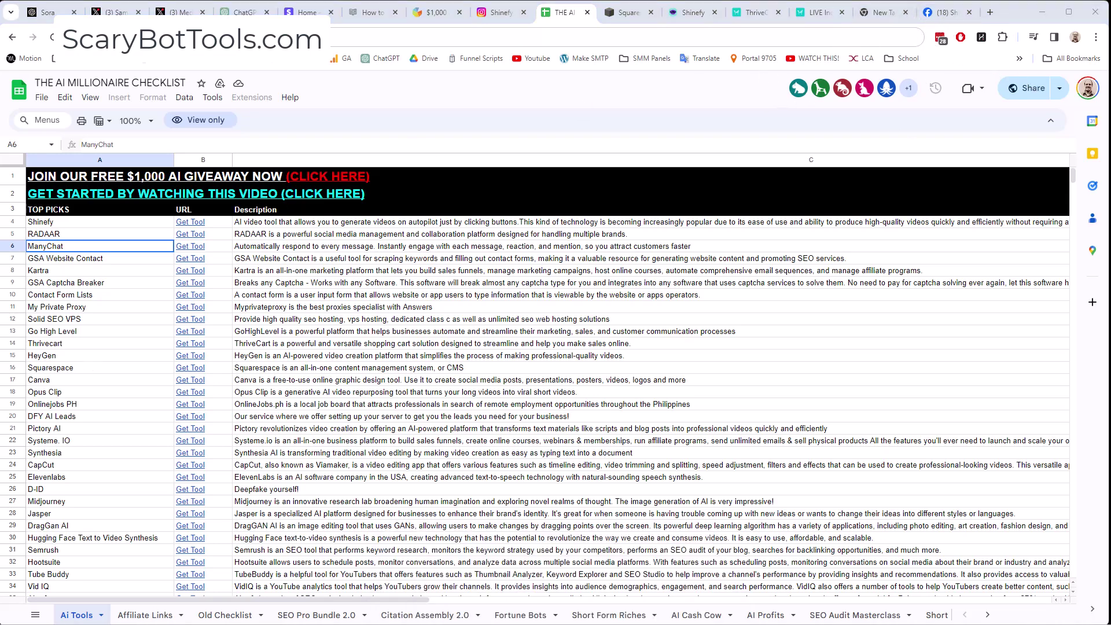
pyautogui.click(648, 581)
pyautogui.hotkey('ctrl', 'a')
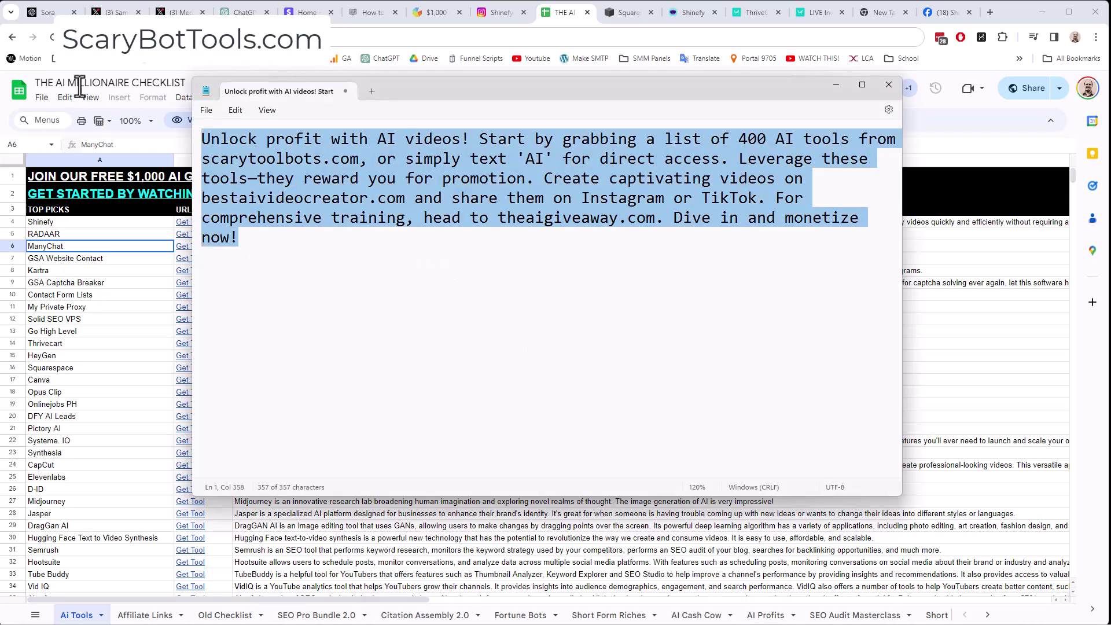
pyautogui.rightClick(370, 198)
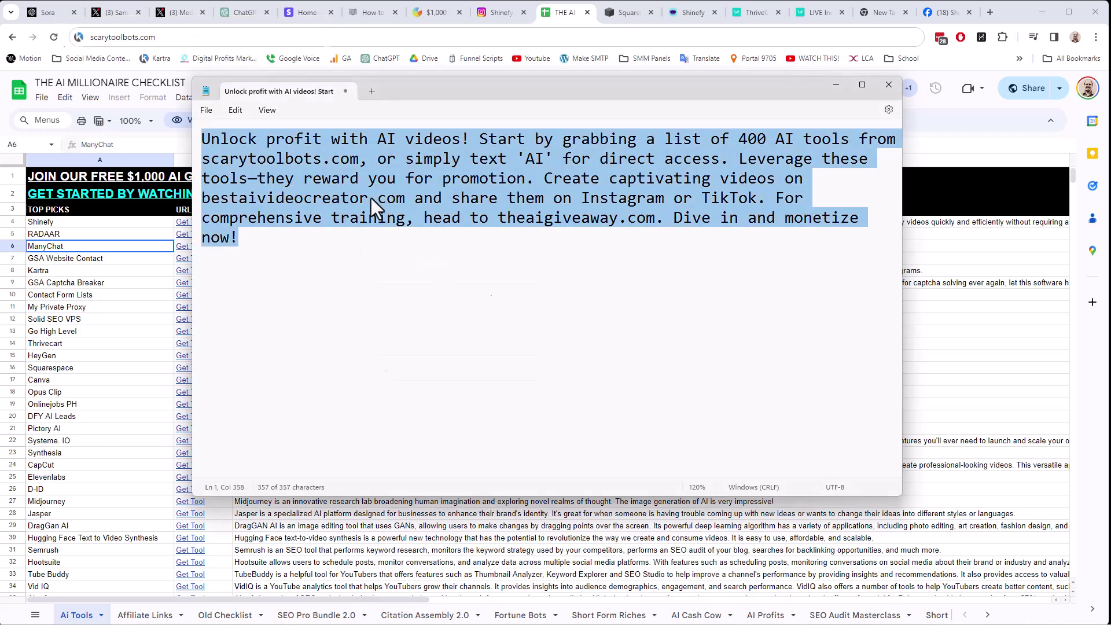
pyautogui.click(406, 258)
# Step: Close Shinefy's transcription view and replace the Image to Video script with the copied transcription text
pyautogui.click(690, 12)
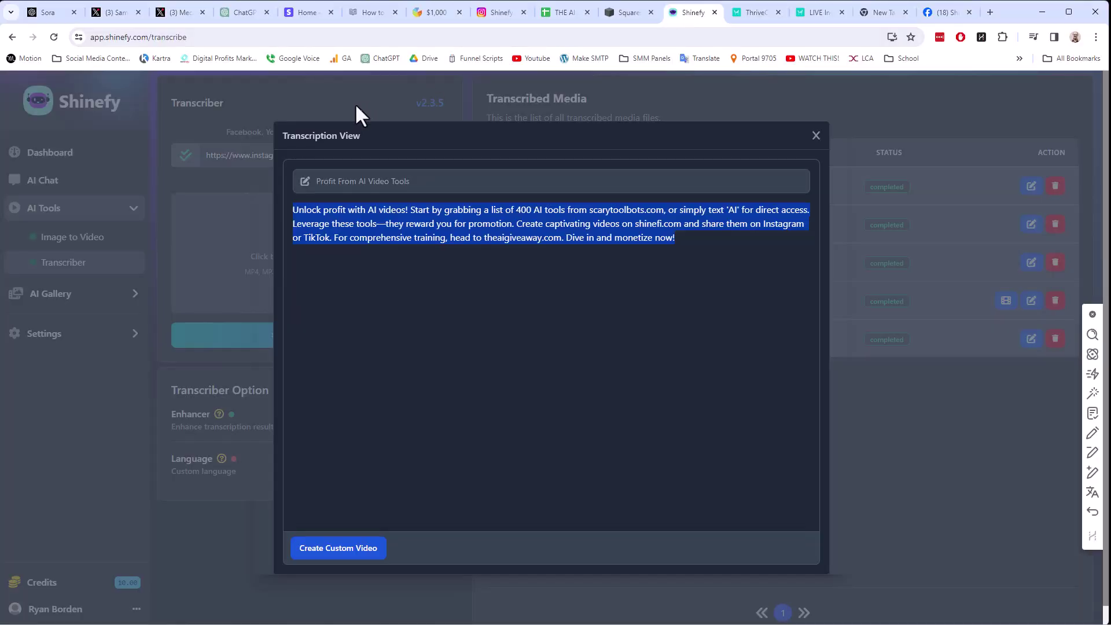
pyautogui.click(821, 141)
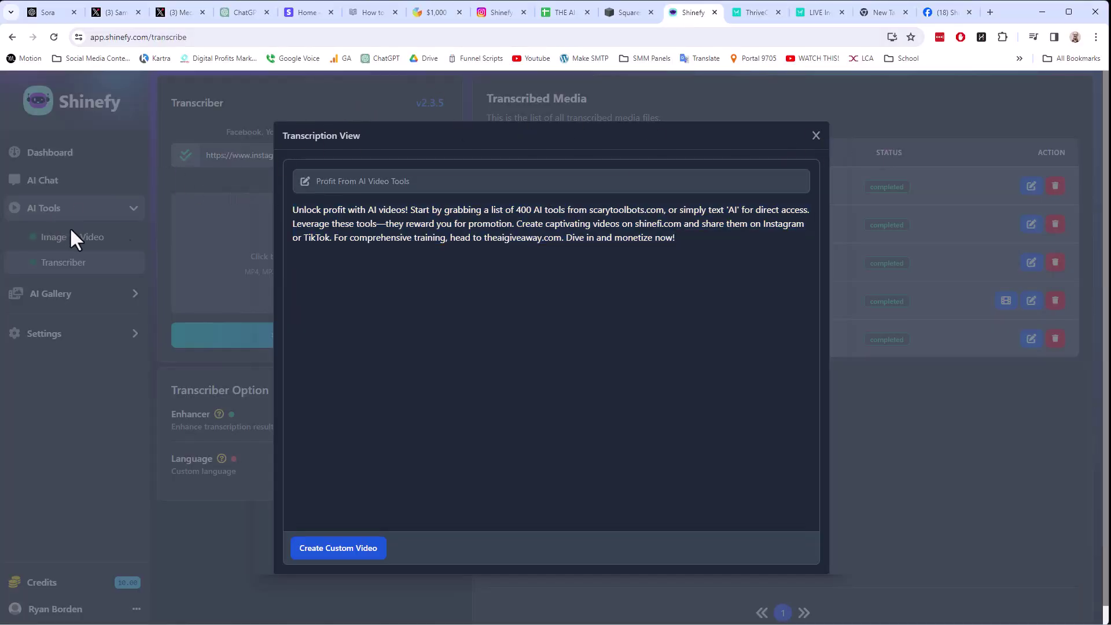
pyautogui.click(816, 137)
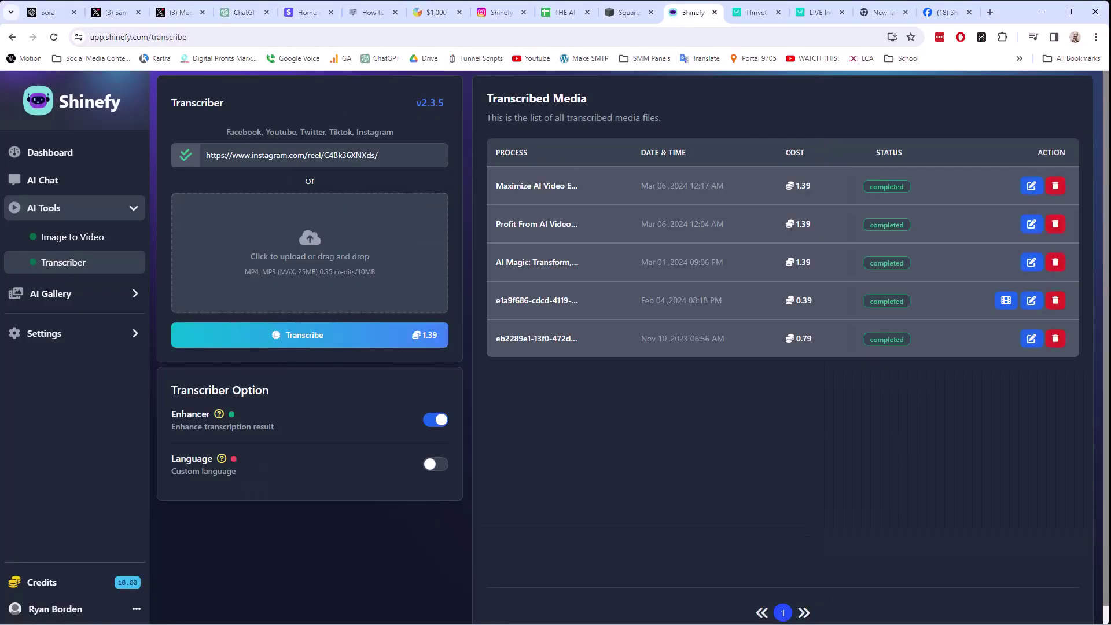
pyautogui.click(72, 240)
pyautogui.click(311, 218)
pyautogui.hotkey('ctrl', 'a')
pyautogui.press('BackSpace')
pyautogui.hotkey('ctrl', 'v')
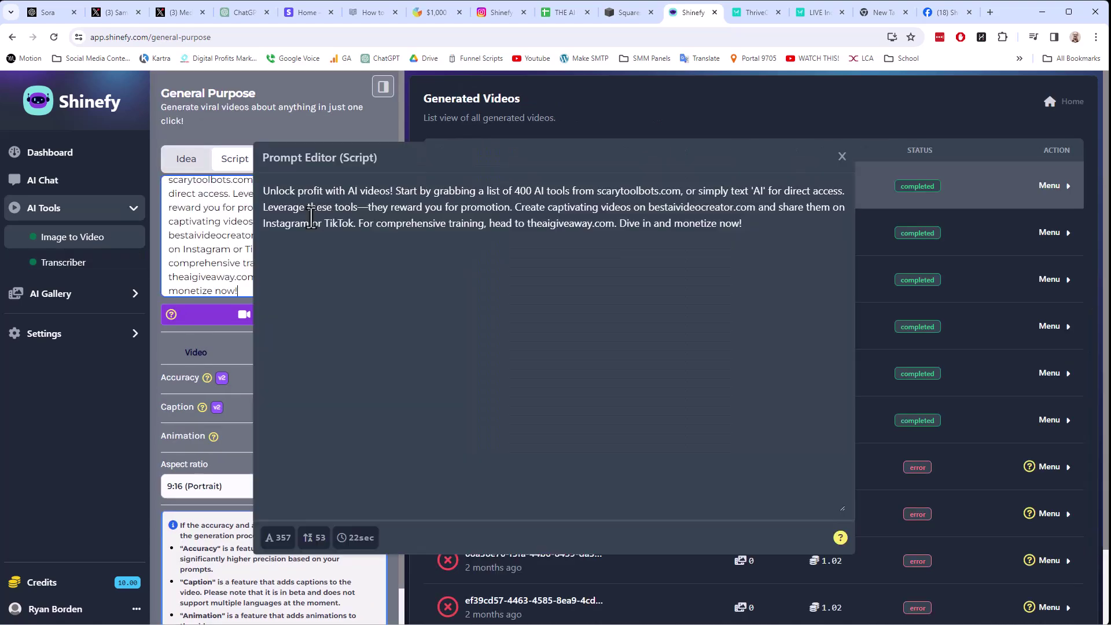
pyautogui.click(305, 123)
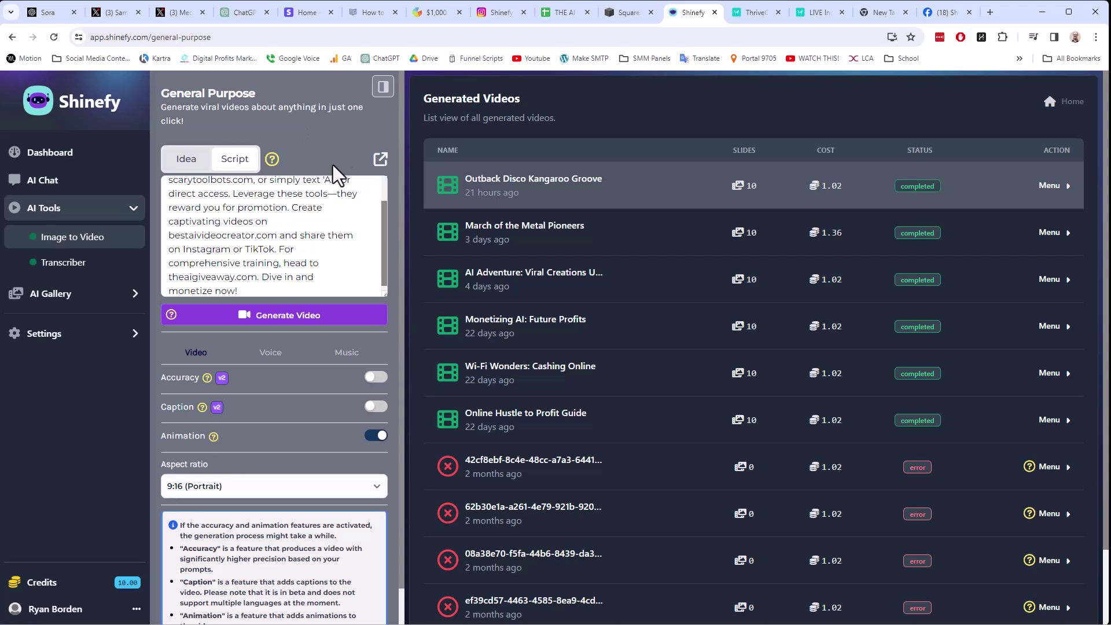
# Step: Turn on captions for the video and check the aspect ratio choices
pyautogui.moveTo(281, 290); pyautogui.dragTo(158, 141)
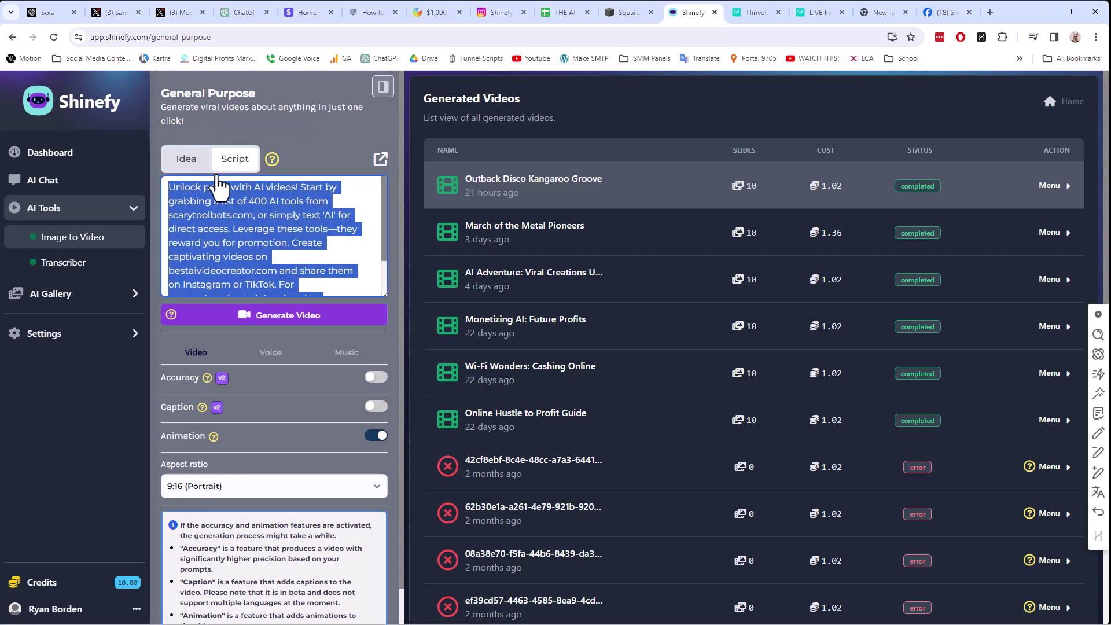
pyautogui.click(366, 406)
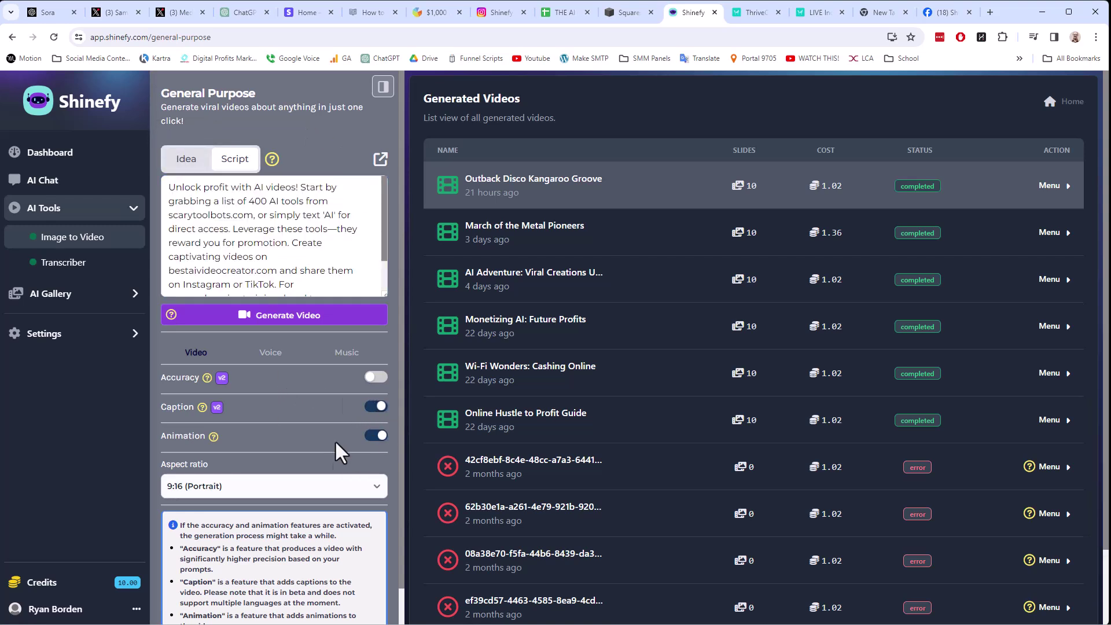
pyautogui.click(220, 492)
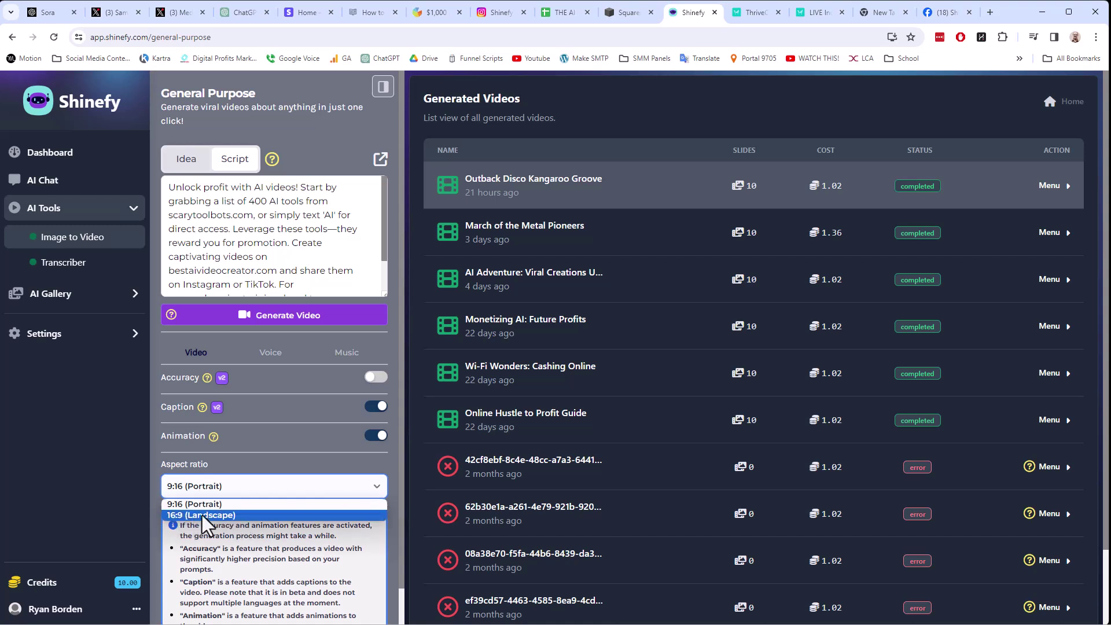
# Step: Review the voice and background music settings, and generate the video from the pasted script
pyautogui.click(273, 357)
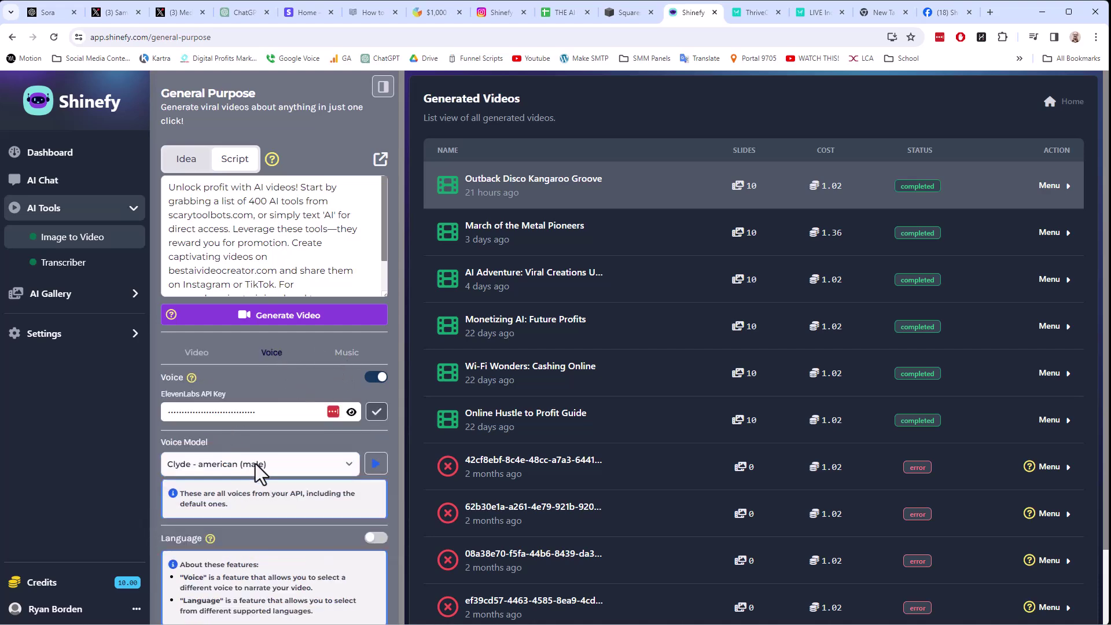
pyautogui.click(346, 354)
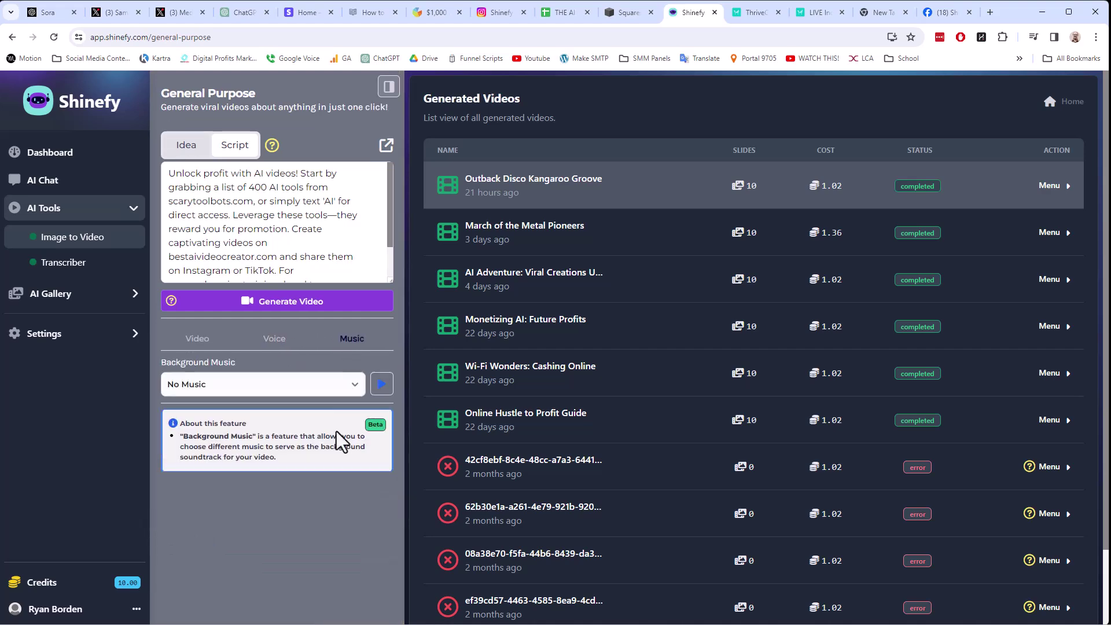
pyautogui.click(197, 348)
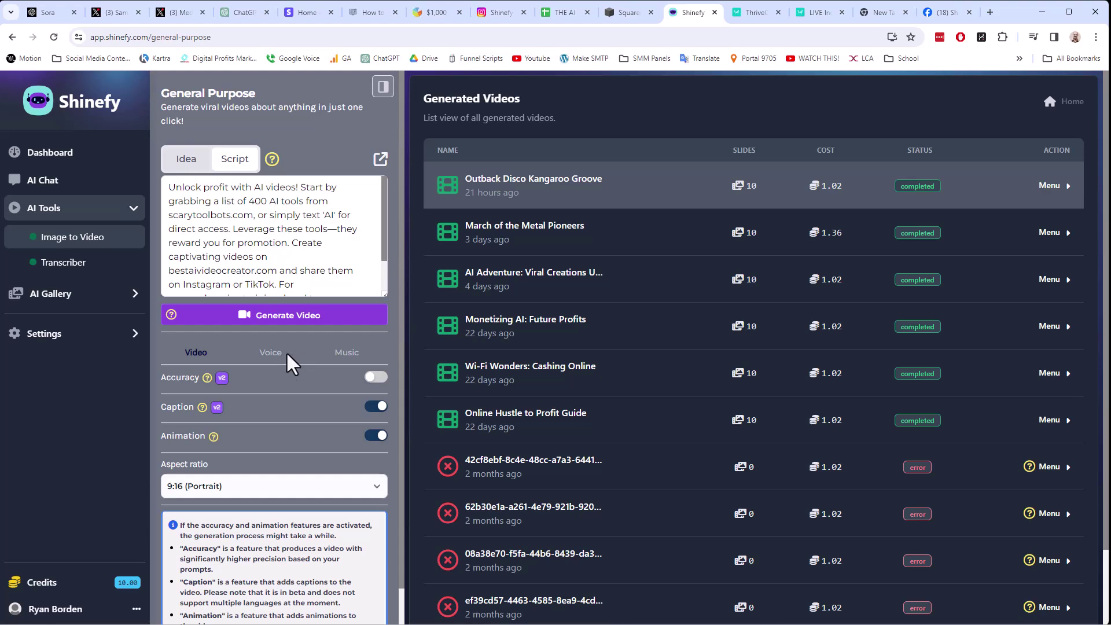
pyautogui.click(339, 316)
pyautogui.click(507, 446)
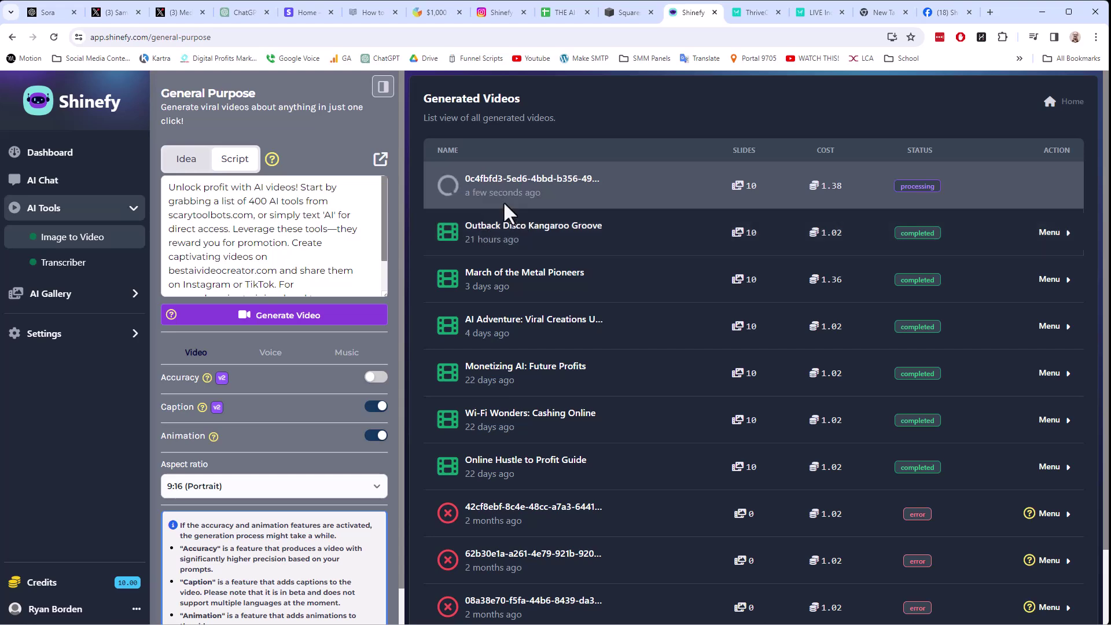
# Step: Show the Shinefy Facebook page's most popular video and ChatGPT's plan pricing
pyautogui.click(946, 12)
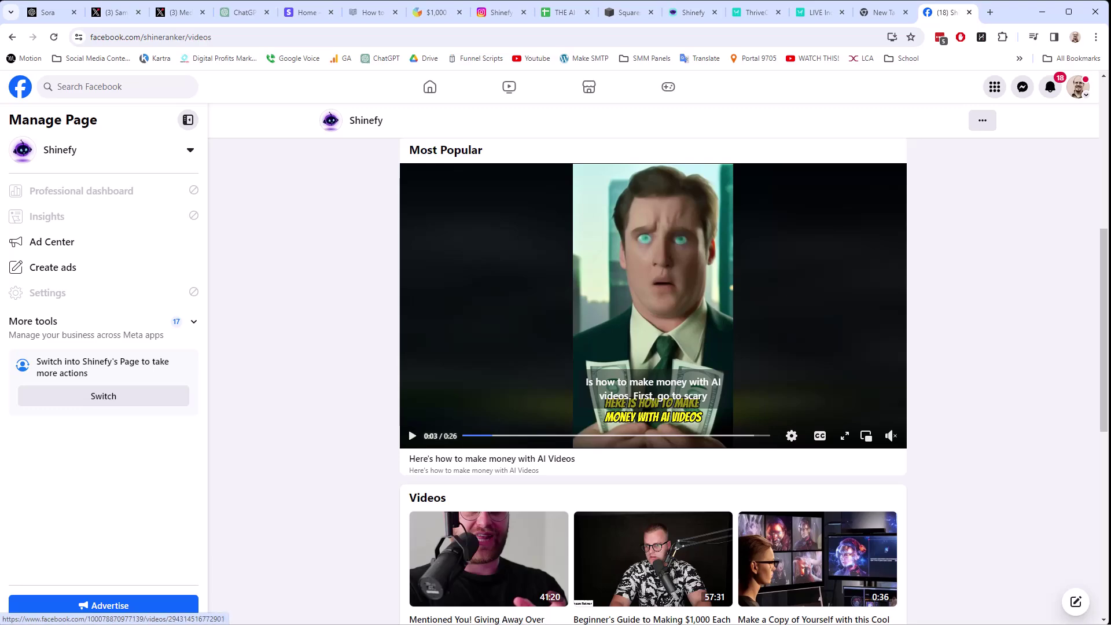
pyautogui.click(589, 622)
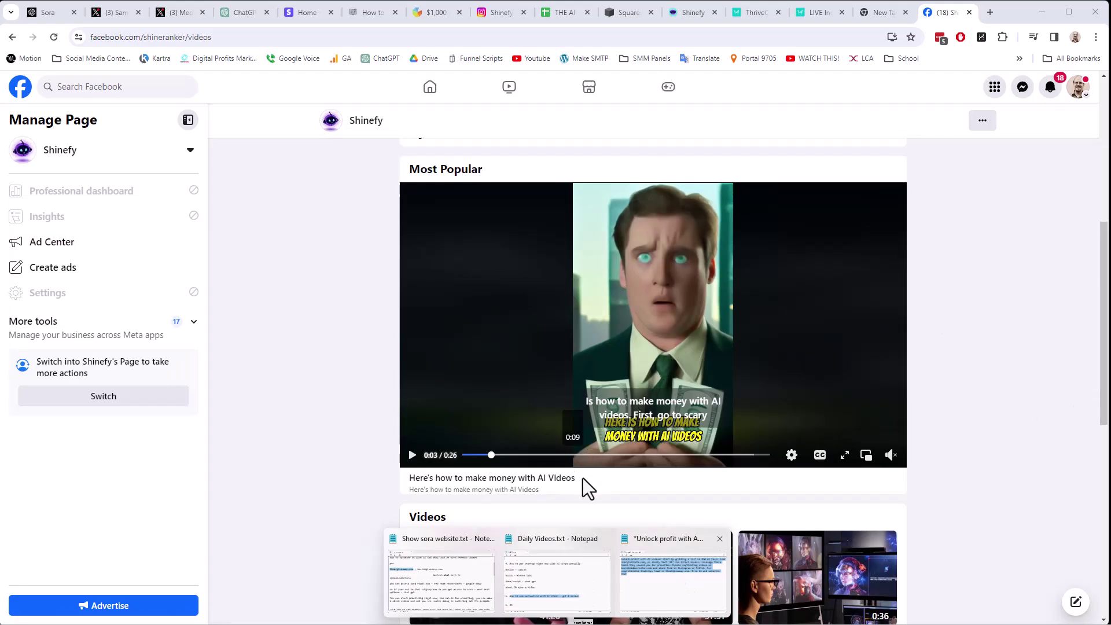
pyautogui.click(334, 312)
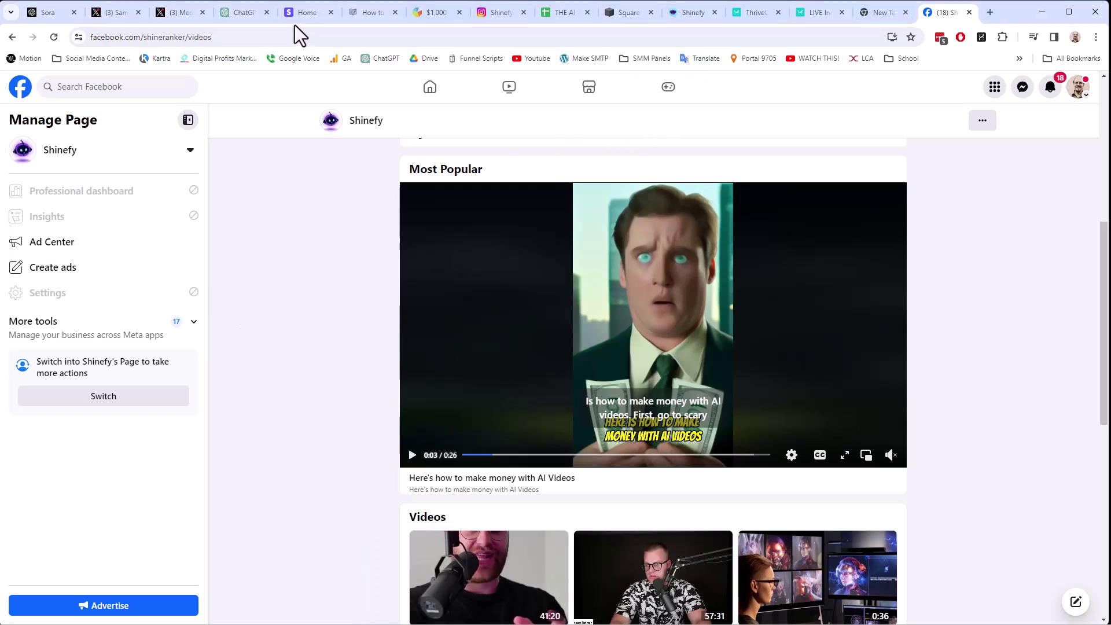
pyautogui.click(249, 21)
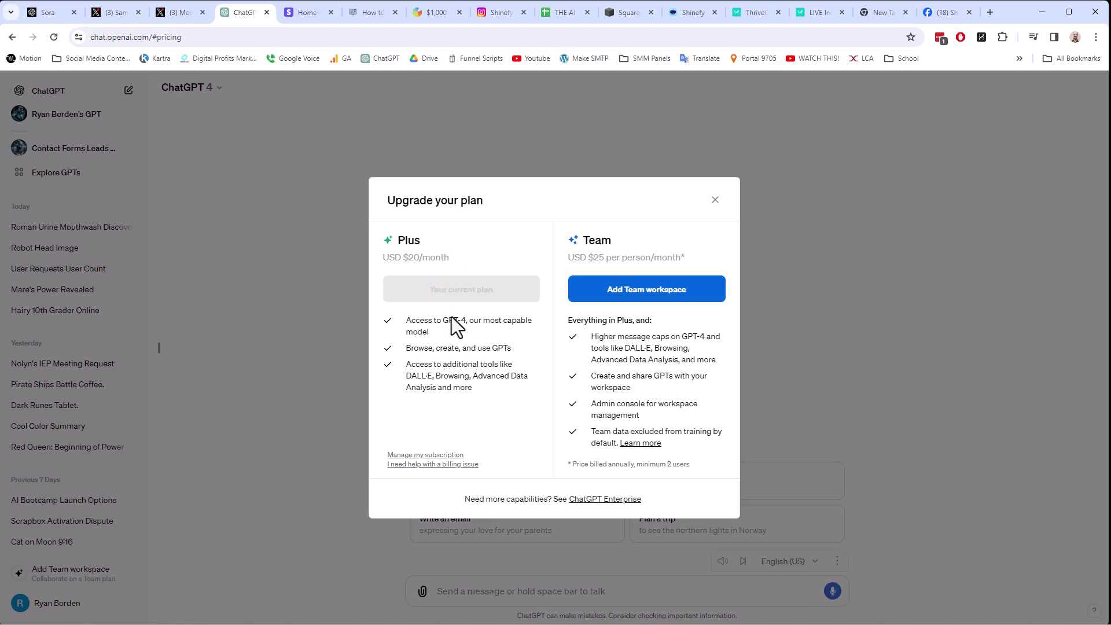
# Step: Open the ElevenLabs site in a new browser tab and fill in the first name on its onboarding form
pyautogui.hotkey('ctrl', 't')
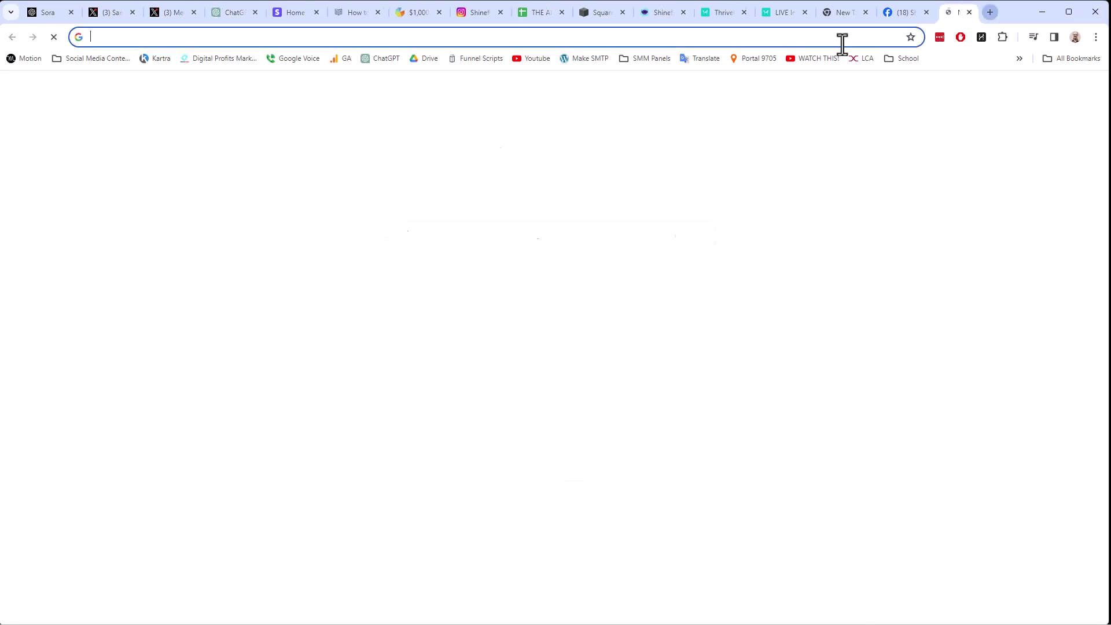
pyautogui.write('ele')
pyautogui.press('Return')
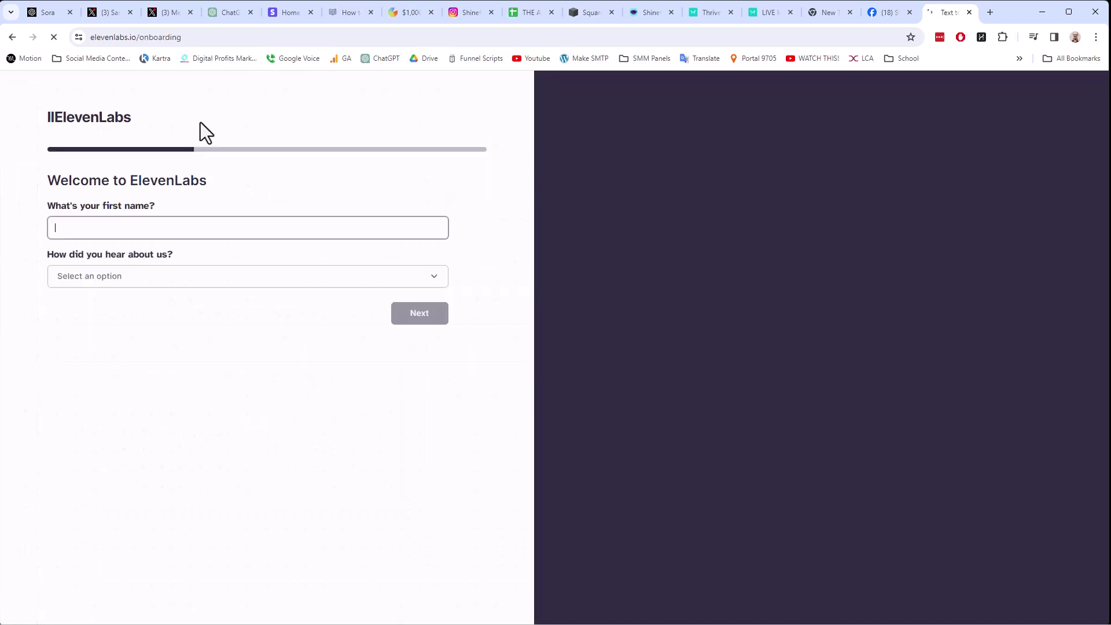
pyautogui.write('Ryan')
# Step: Search the web for "elevellabs pricing" and bring up the Free, Starter and Creator plans on the ElevenLabs pricing page
pyautogui.click(467, 40)
pyautogui.write('elevella')
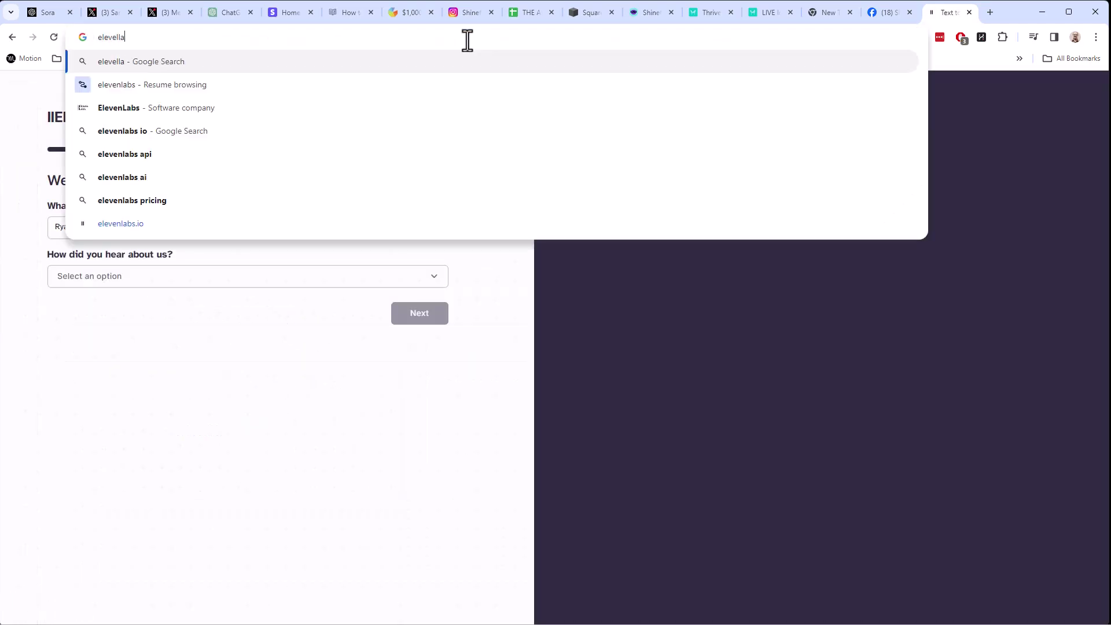
pyautogui.write('bs pricing')
pyautogui.press('Return')
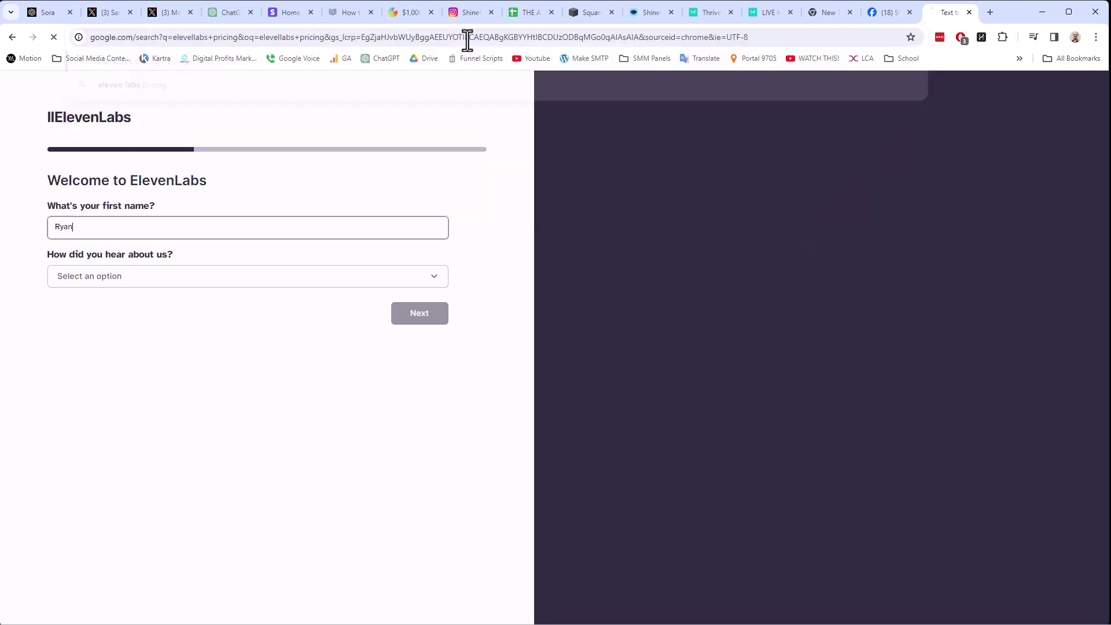
pyautogui.click(151, 250)
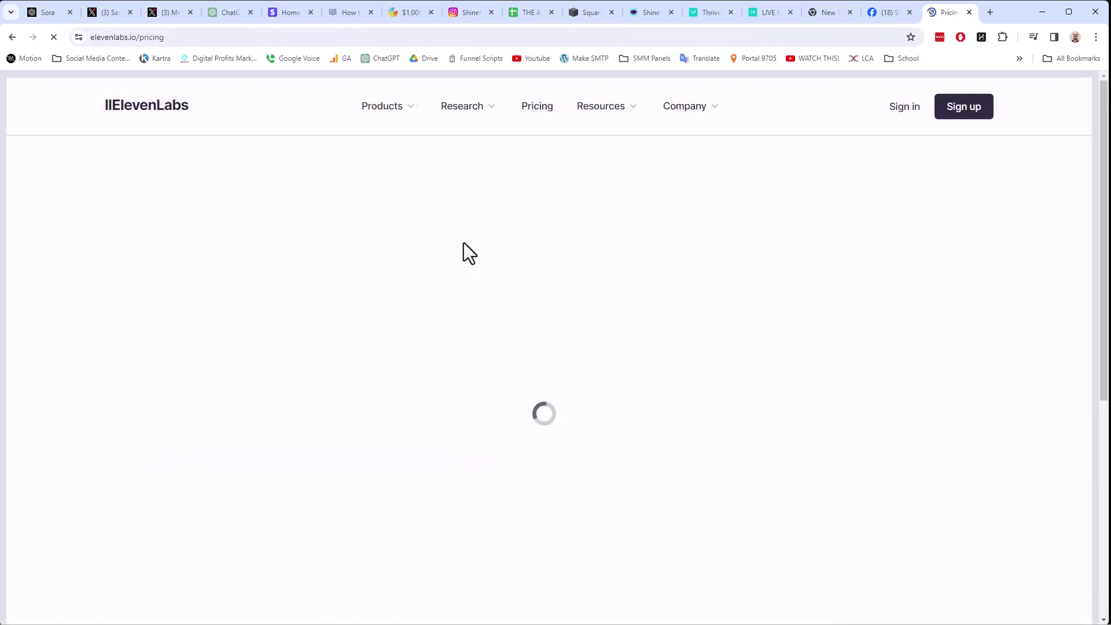
pyautogui.scroll(-5, 112, 306)
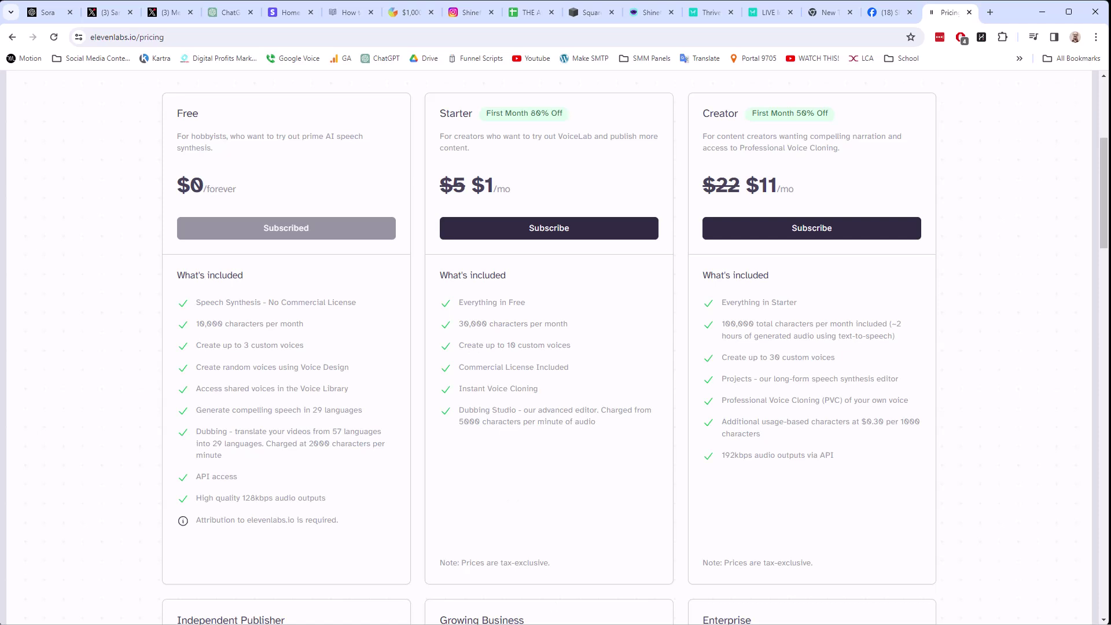
# Step: Select the whole Notepad transcription to show its character count, and compare ChatGPT's plans with the ElevenLabs pricing
pyautogui.click(675, 567)
pyautogui.click(499, 278)
pyautogui.hotkey('ctrl', 'a')
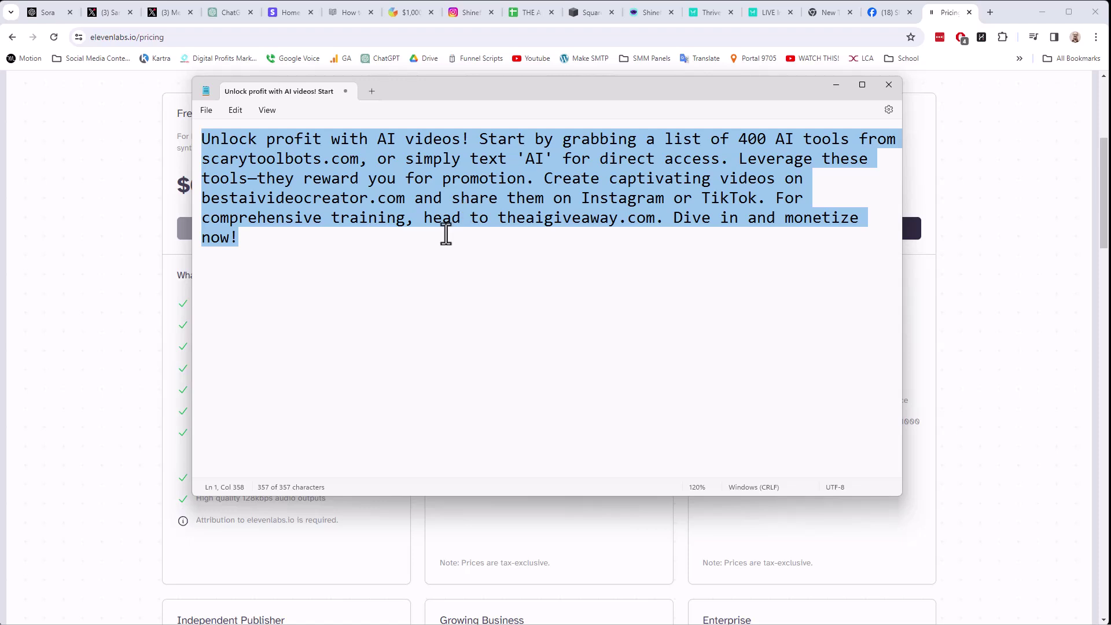
pyautogui.click(124, 341)
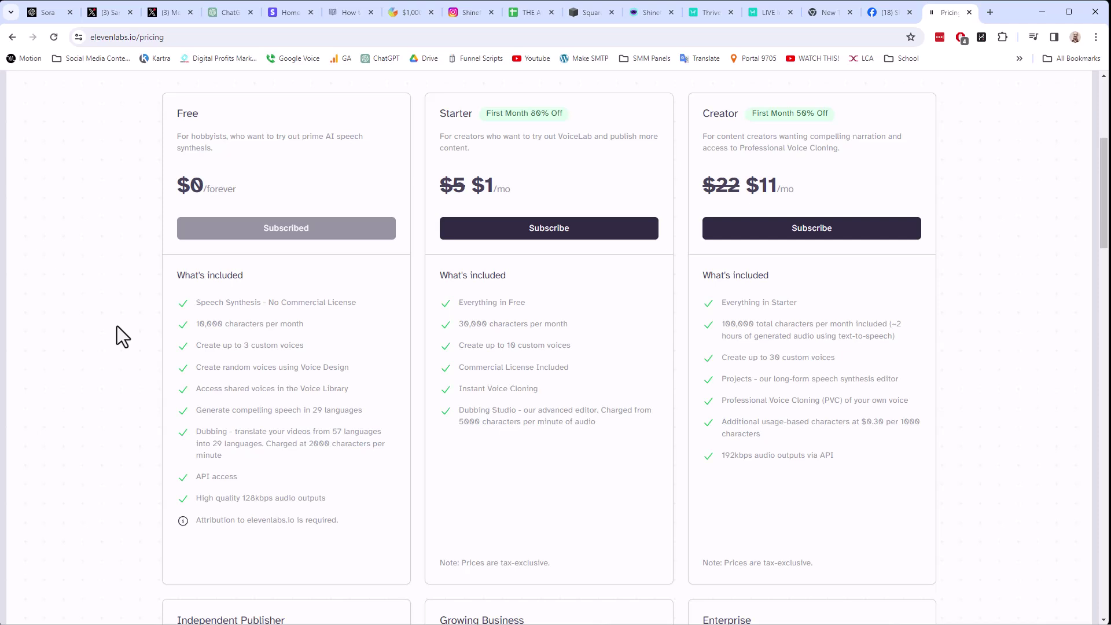
pyautogui.click(223, 18)
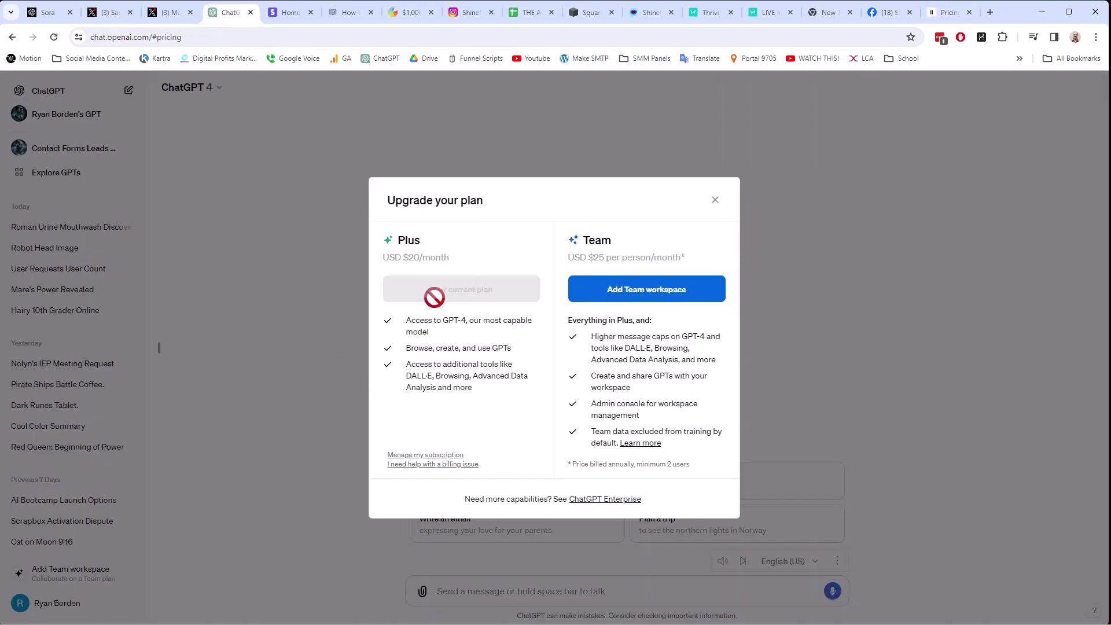
pyautogui.click(954, 10)
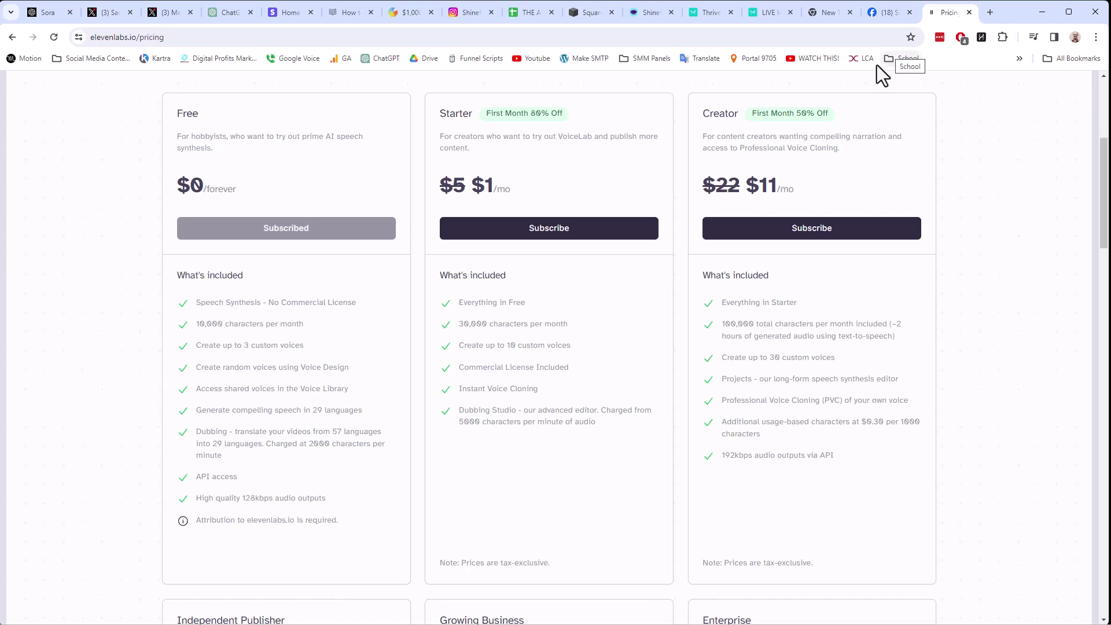
# Step: Open shinefy.com in place of the ElevenLabs page and show its Shinefy Light and Starter pricing plans
pyautogui.click(876, 34)
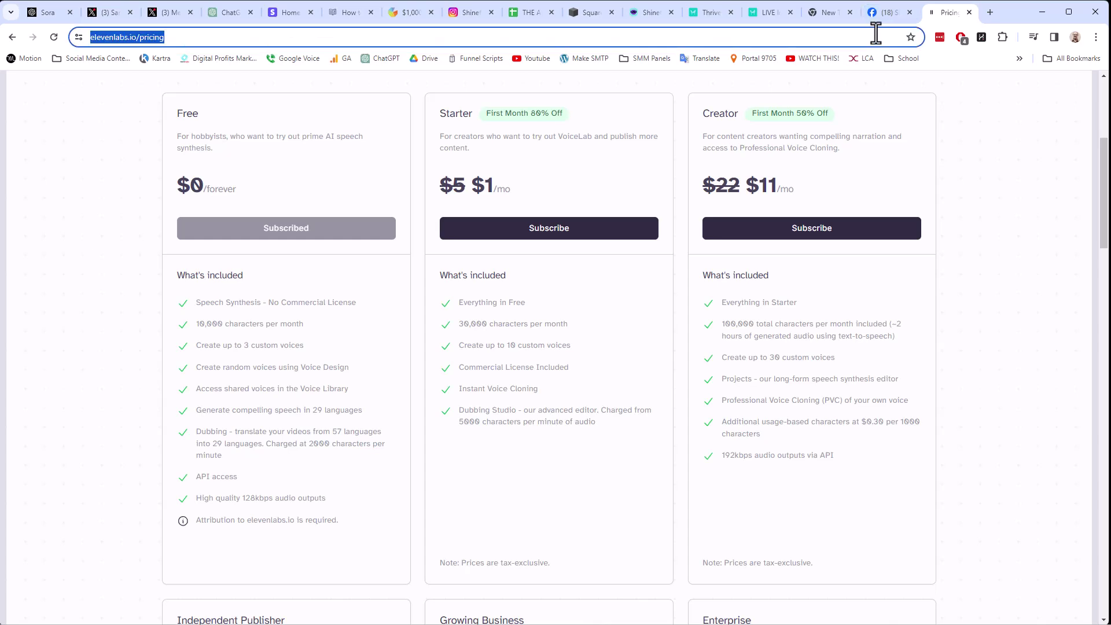
pyautogui.write('shine')
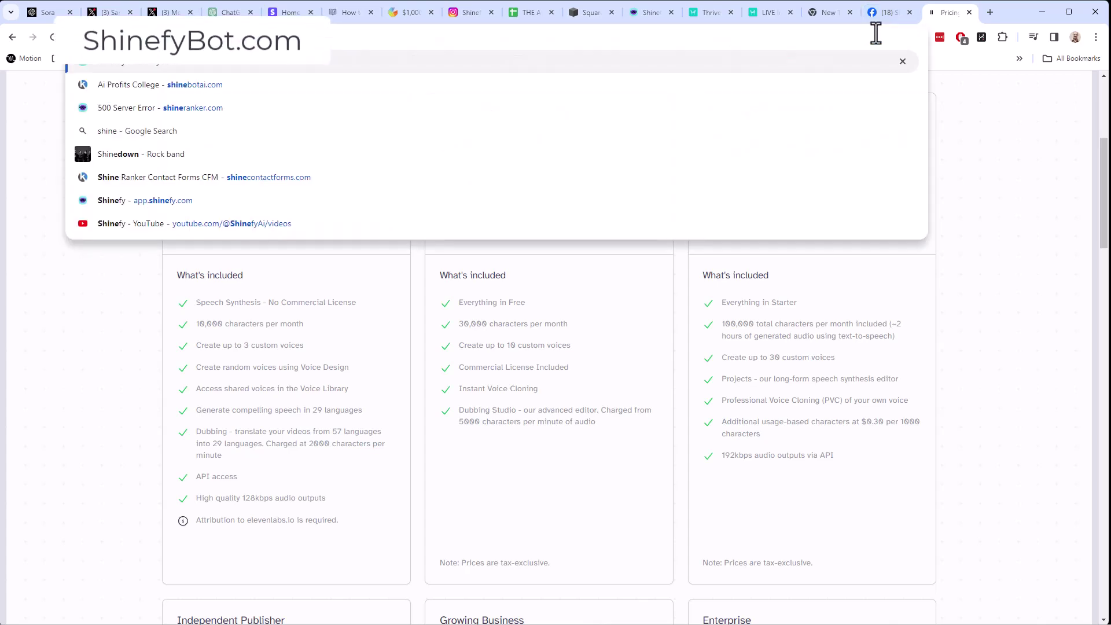
pyautogui.press('Return')
pyautogui.scroll(-10, 274, 362)
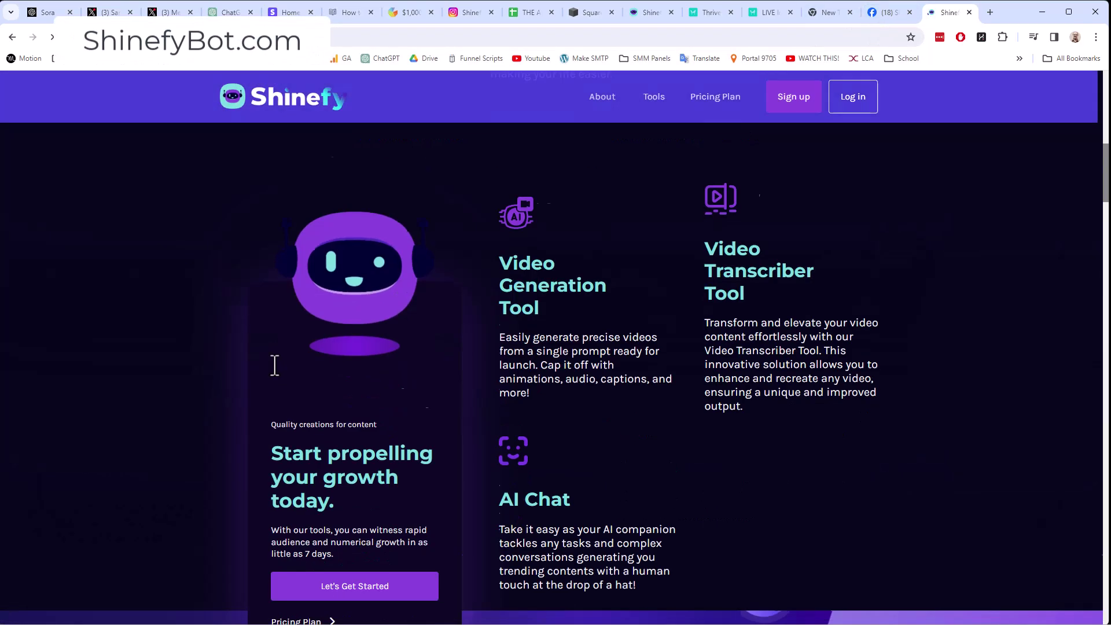
pyautogui.scroll(-3, 265, 365)
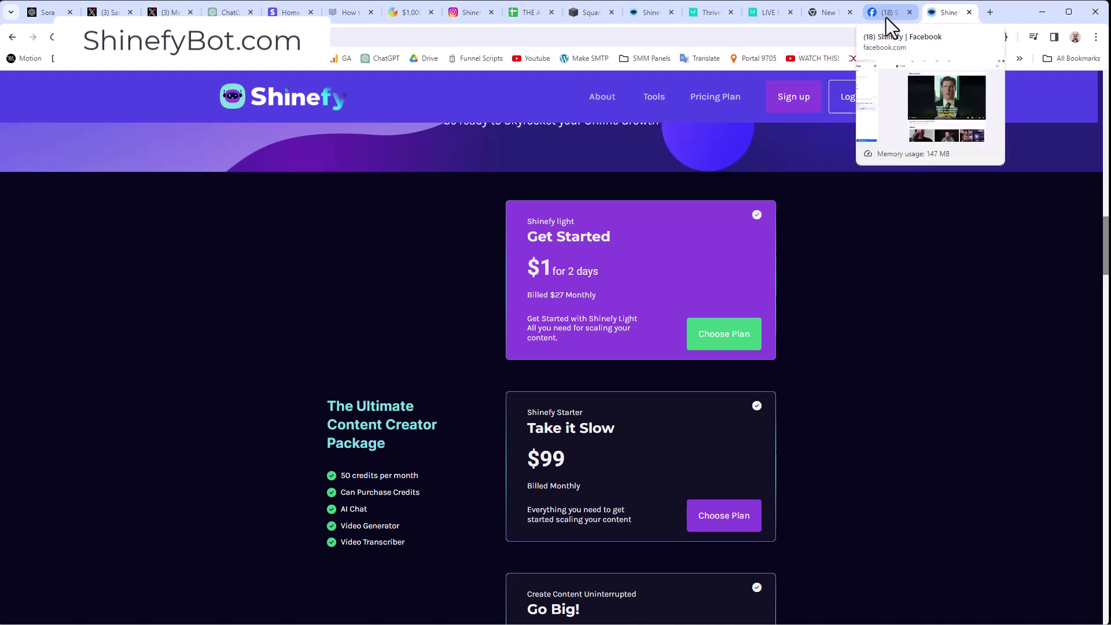
# Step: Bring up the Daily Videos.txt notes at the section on making AI videos manually
pyautogui.click(674, 573)
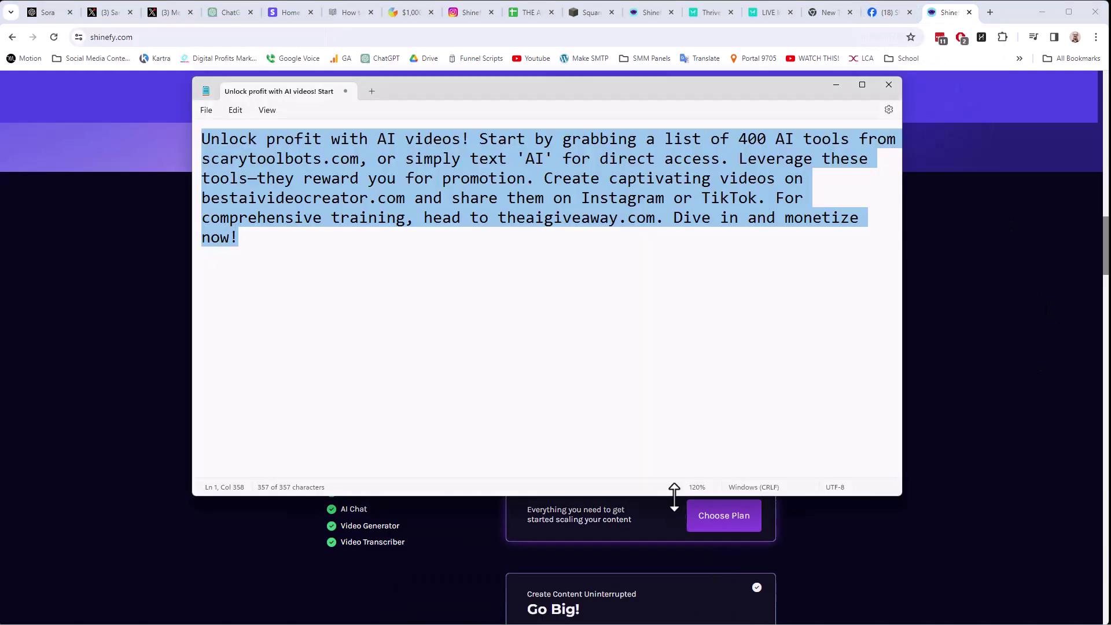
pyautogui.moveTo(561, 621)
pyautogui.click(563, 581)
pyautogui.click(471, 322)
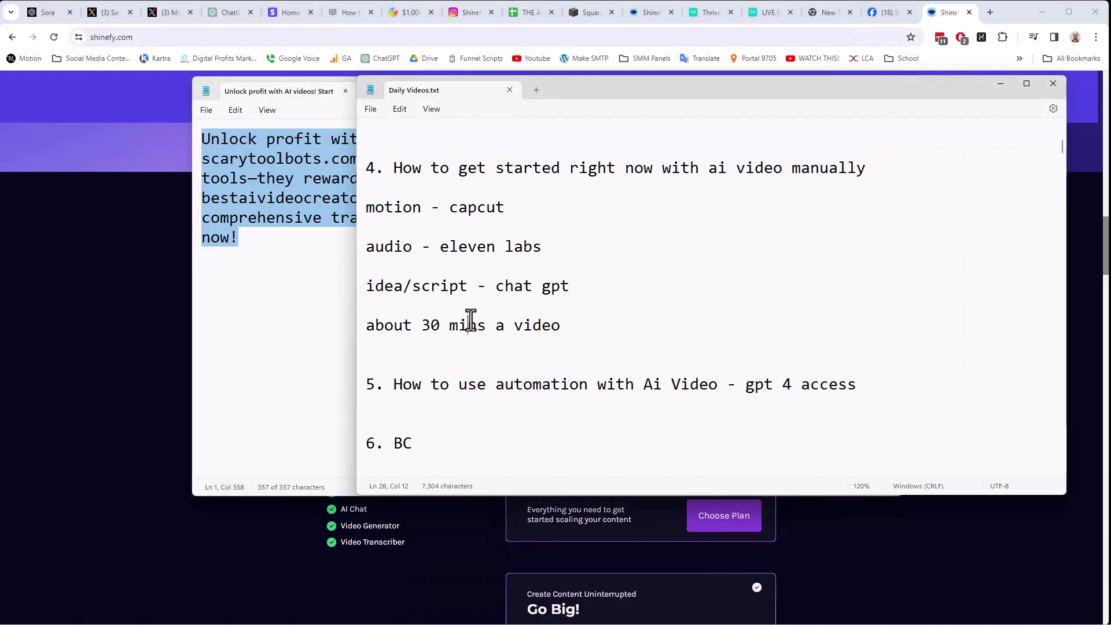
# Step: Highlight the item 5 line on using automation with AI video in the notes, and bring the Shinefy pricing page to the front
pyautogui.moveTo(879, 387); pyautogui.dragTo(354, 376)
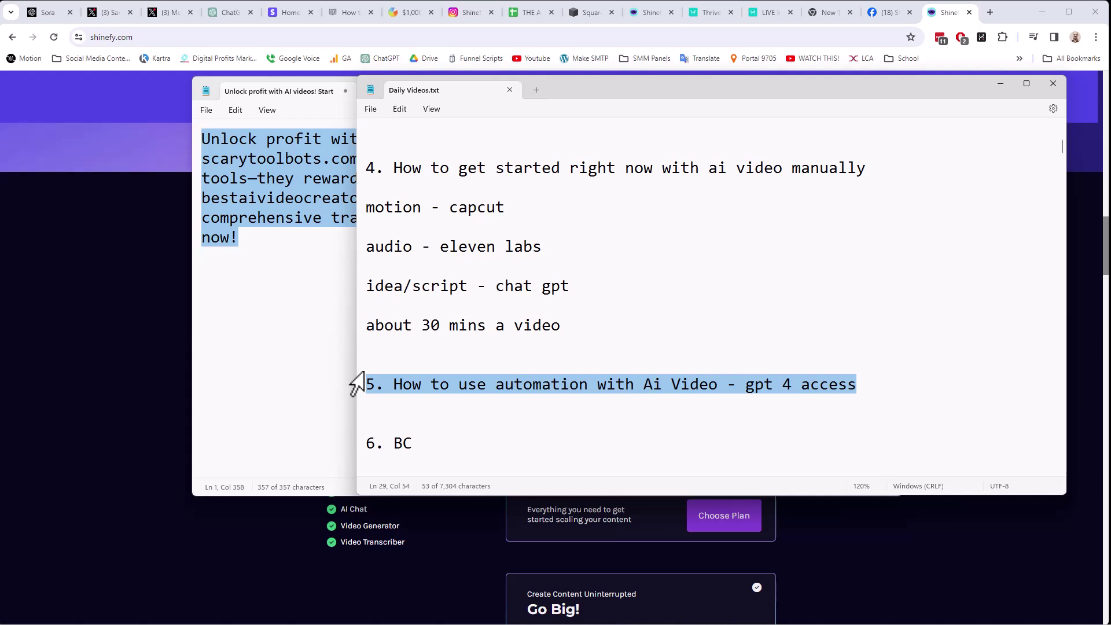
pyautogui.click(82, 116)
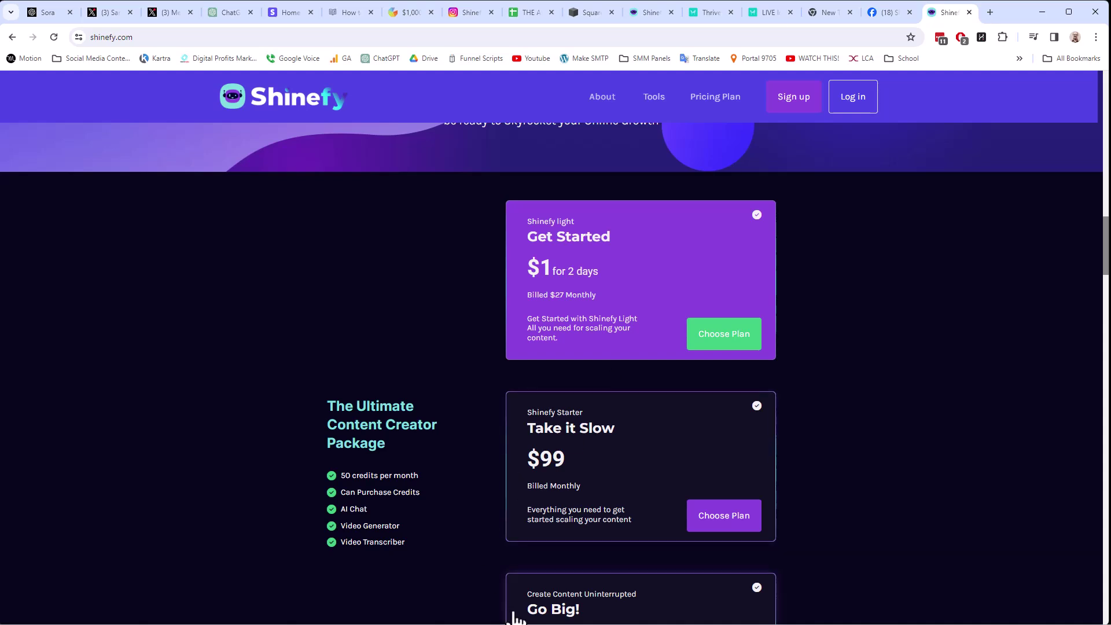
# Step: Bring the Daily Videos.txt notes back to the front and clear the highlight on the automation line
pyautogui.moveTo(596, 620)
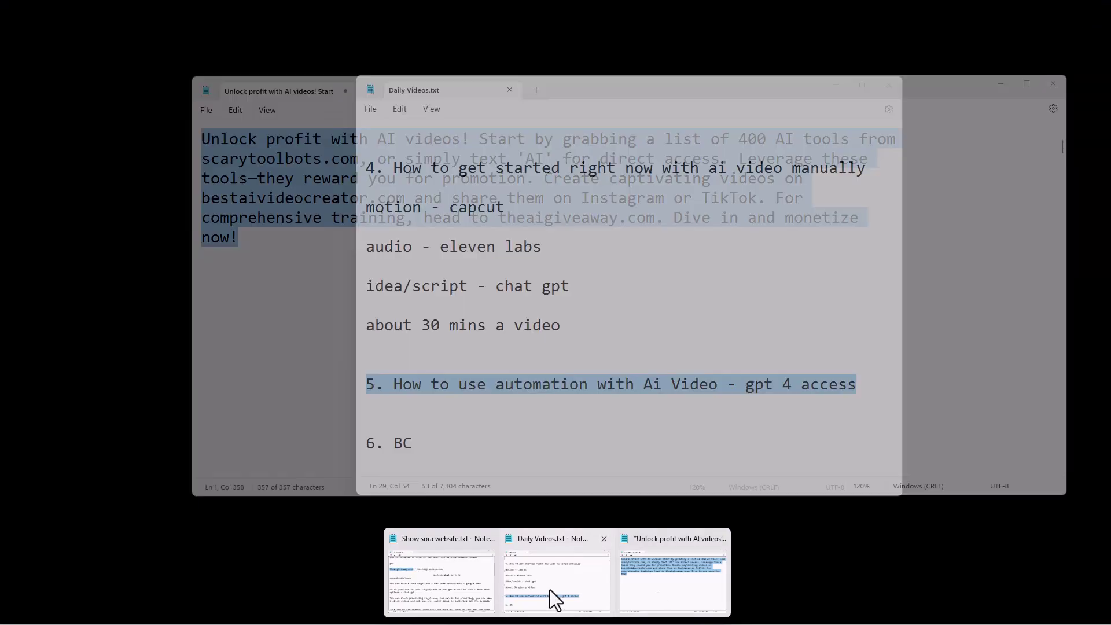
pyautogui.click(550, 589)
pyautogui.click(514, 364)
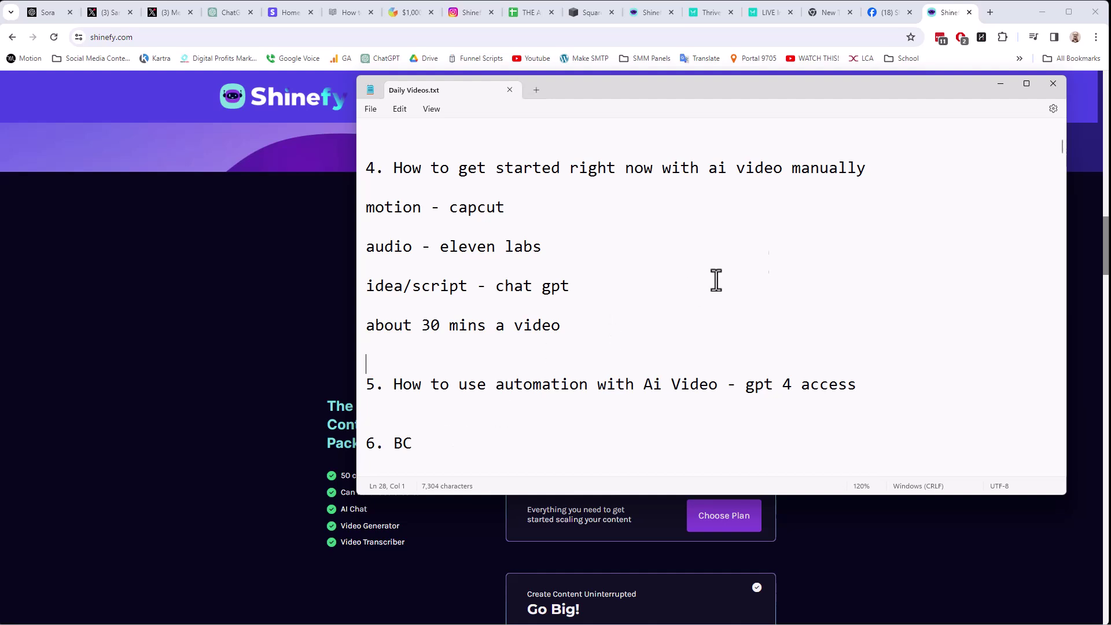
# Step: Open the Sora AI Bootcamp sales page and review its How it Works steps, $297 offer, included training and Soaring Method section
pyautogui.click(759, 13)
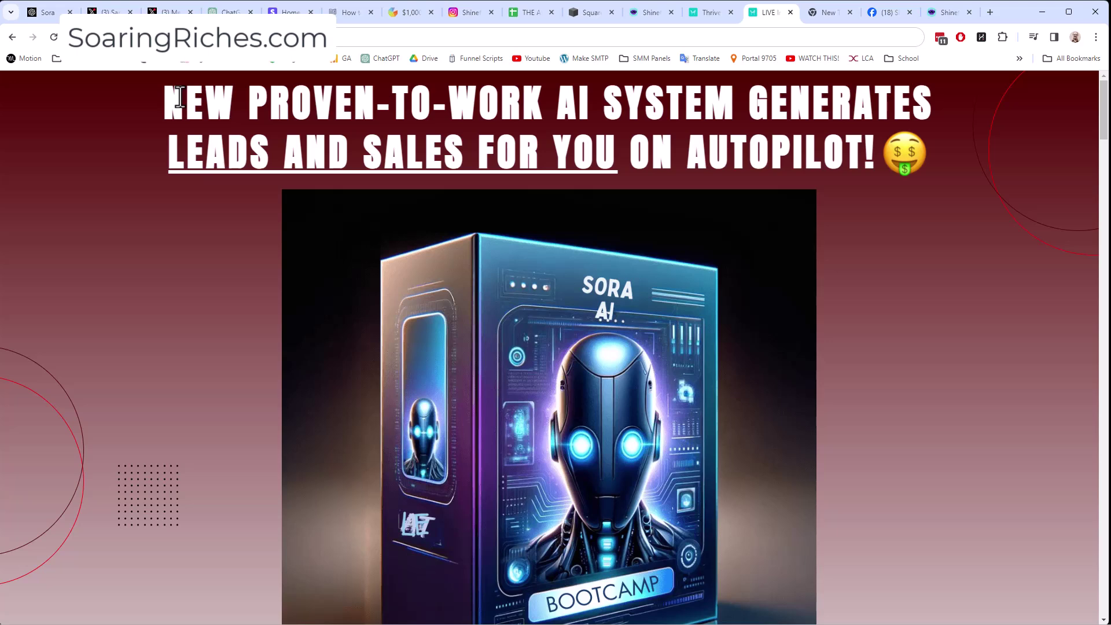
pyautogui.scroll(-8, 149, 300)
pyautogui.scroll(-17, 152, 306)
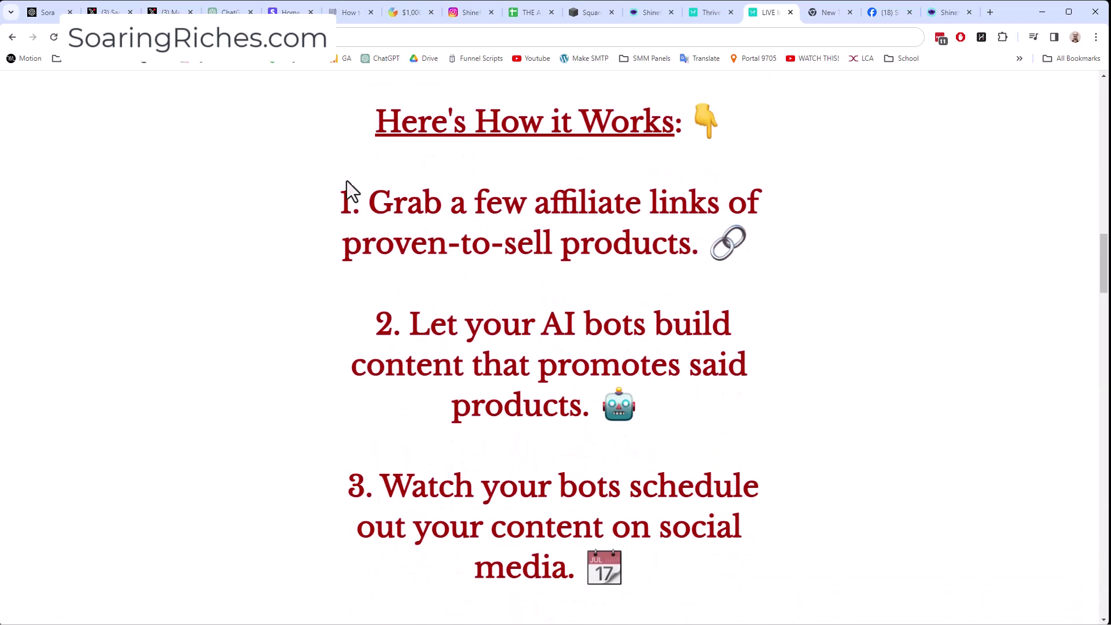
pyautogui.scroll(-2, 505, 367)
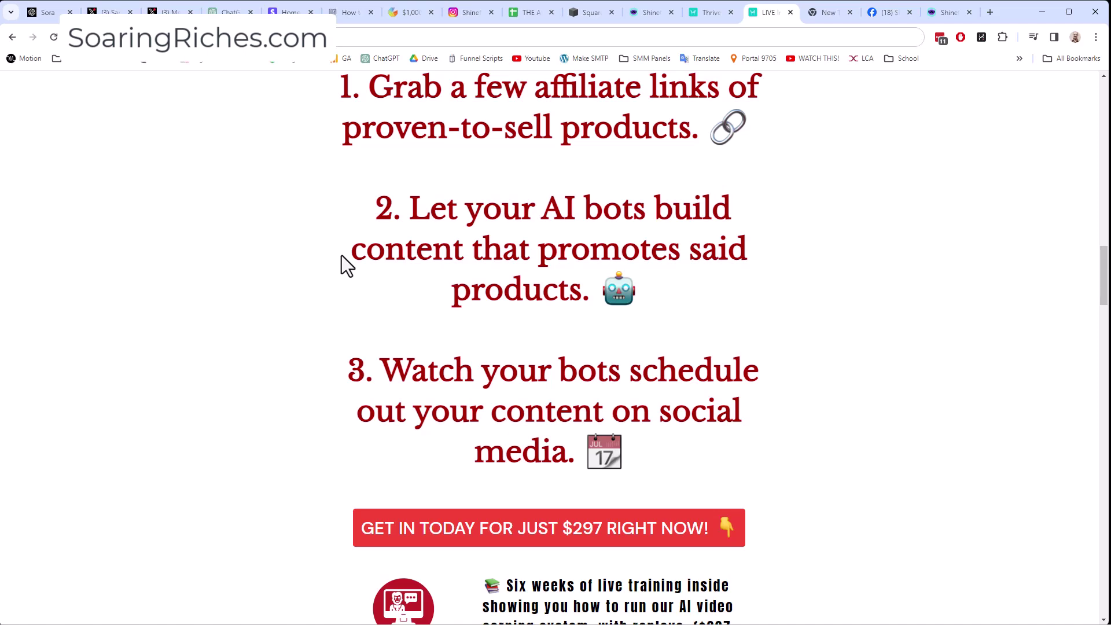
pyautogui.scroll(-12, 342, 266)
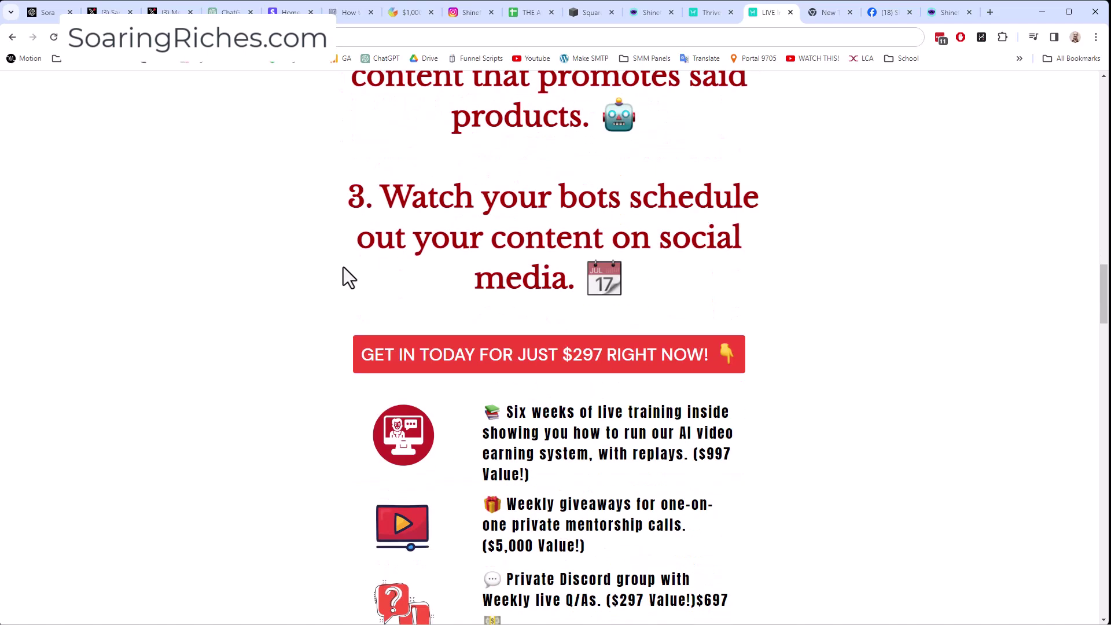
pyautogui.scroll(-14, 279, 223)
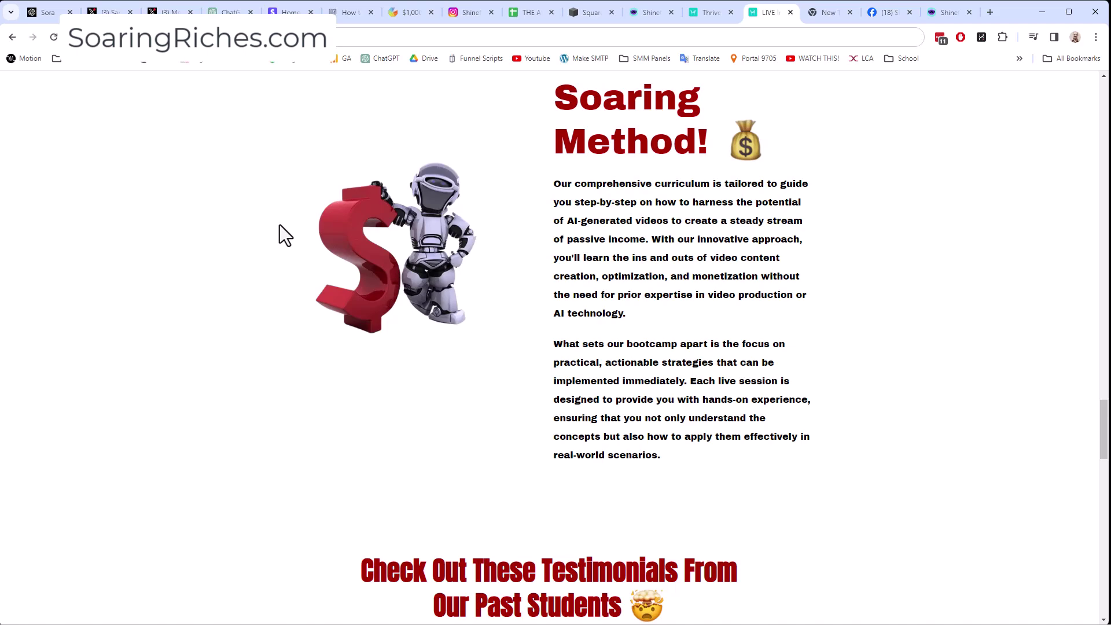
pyautogui.scroll(15, 303, 223)
pyautogui.scroll(10, 293, 234)
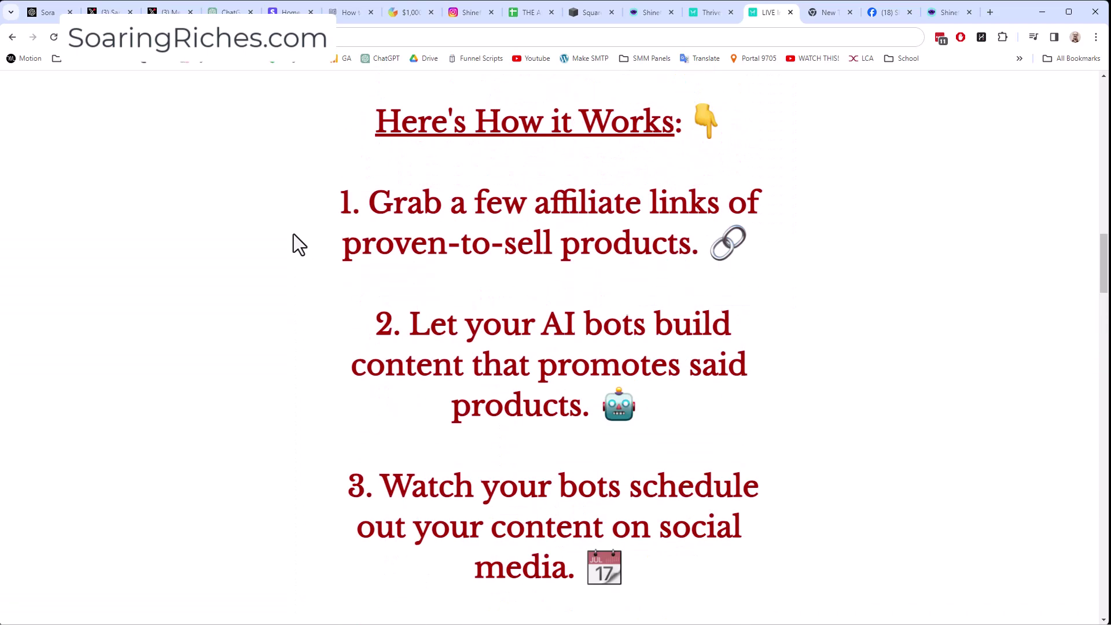
pyautogui.scroll(-3, 294, 235)
pyautogui.scroll(7, 347, 566)
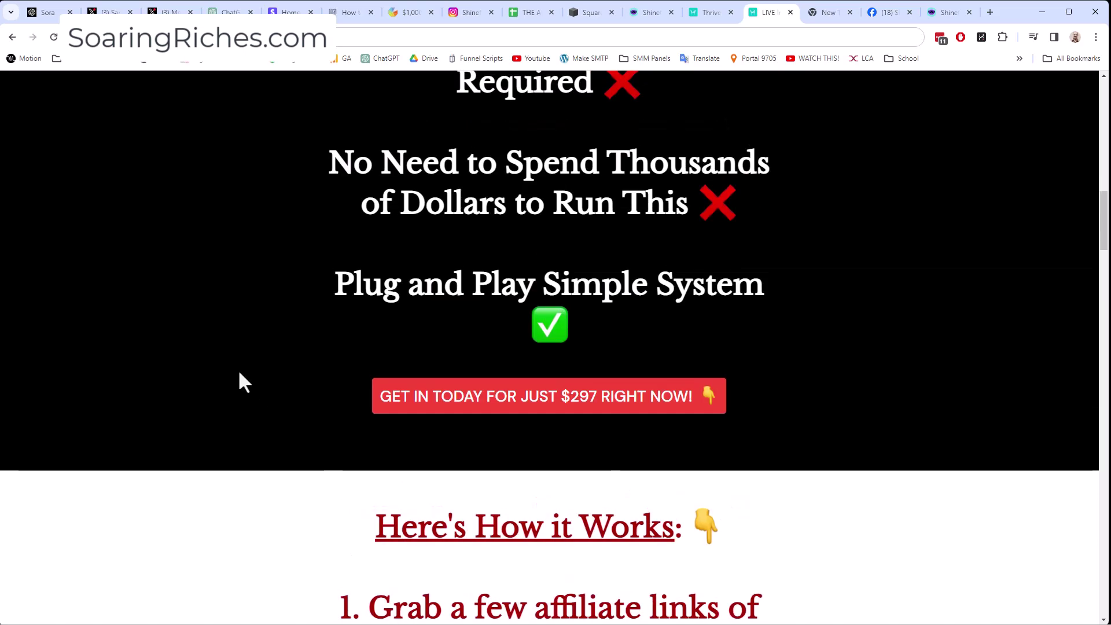
pyautogui.scroll(15, 208, 311)
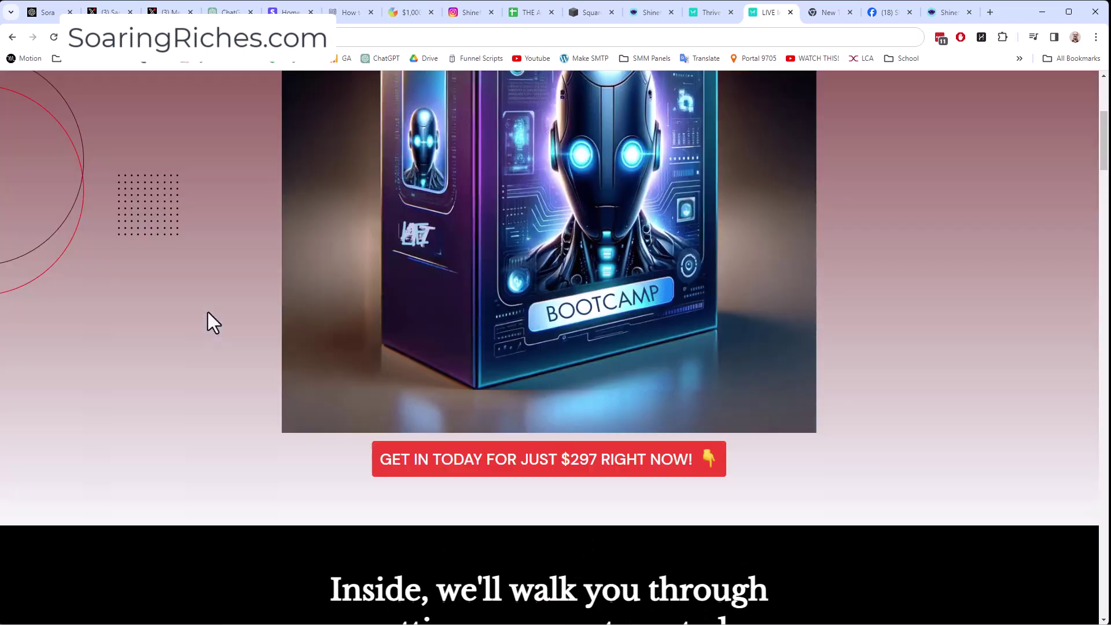